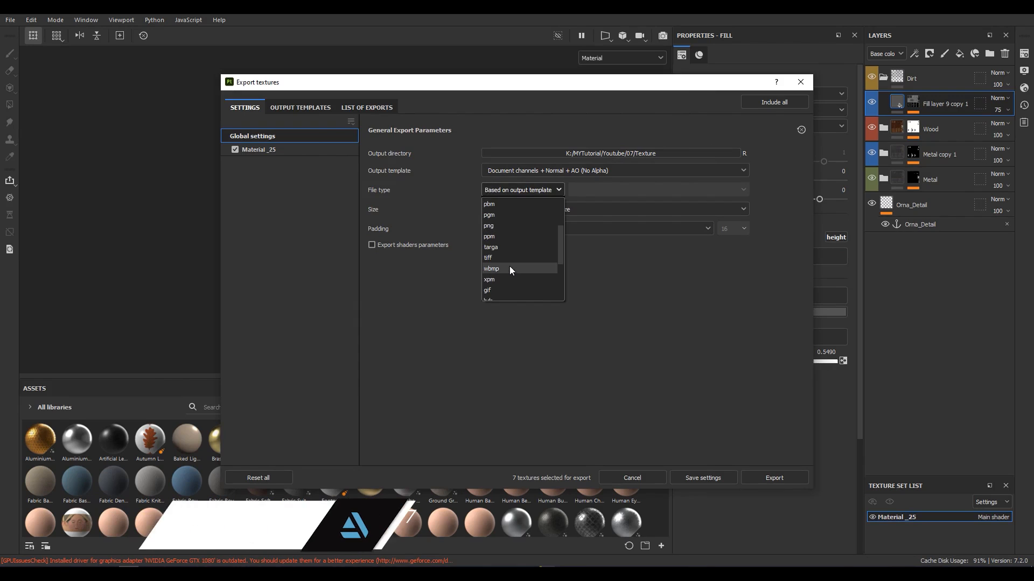
# Step: Set the texture export file type to targa and the size to 4096
pyautogui.click(506, 260)
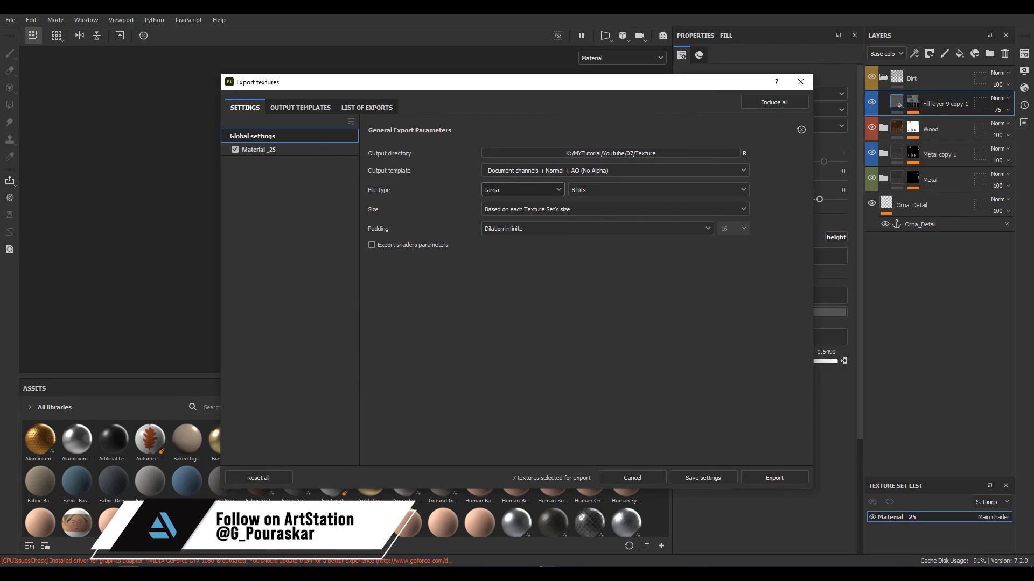
pyautogui.click(502, 212)
pyautogui.click(509, 303)
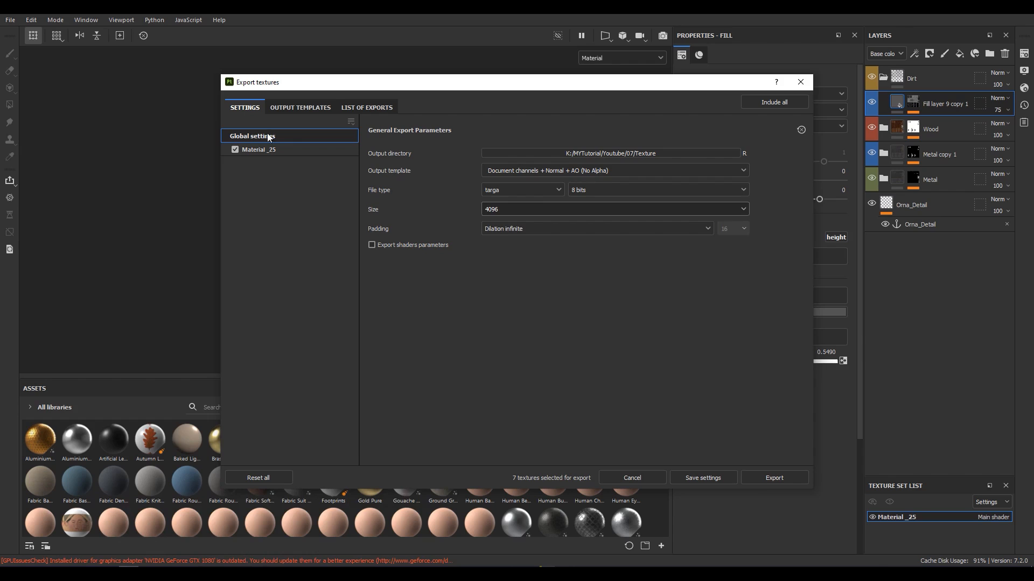
# Step: Duplicate the PBR Metallic Roughness output template and rename the copy MY_PBR Metallic Roughness
pyautogui.click(299, 108)
pyautogui.click(268, 257)
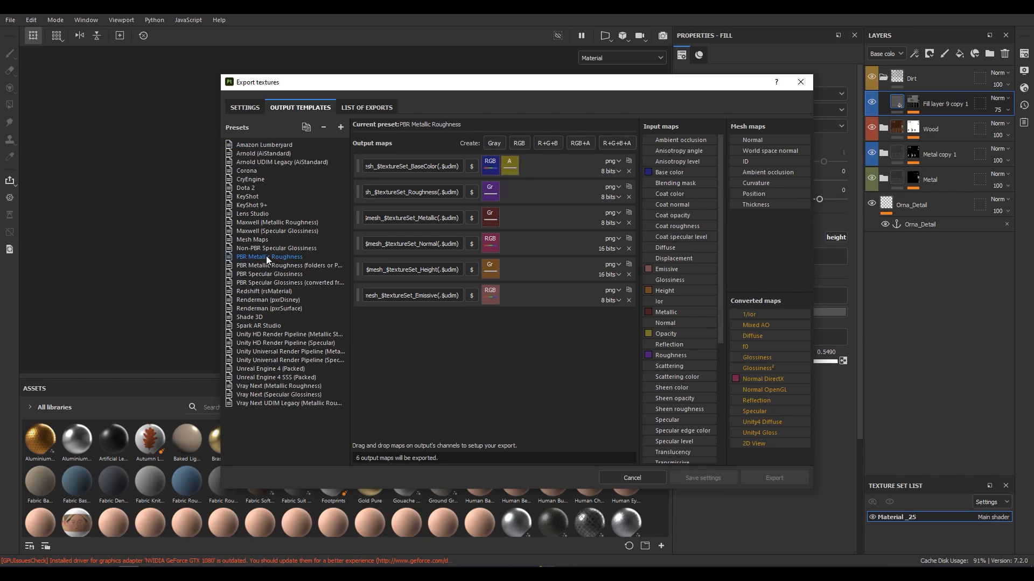
pyautogui.click(307, 128)
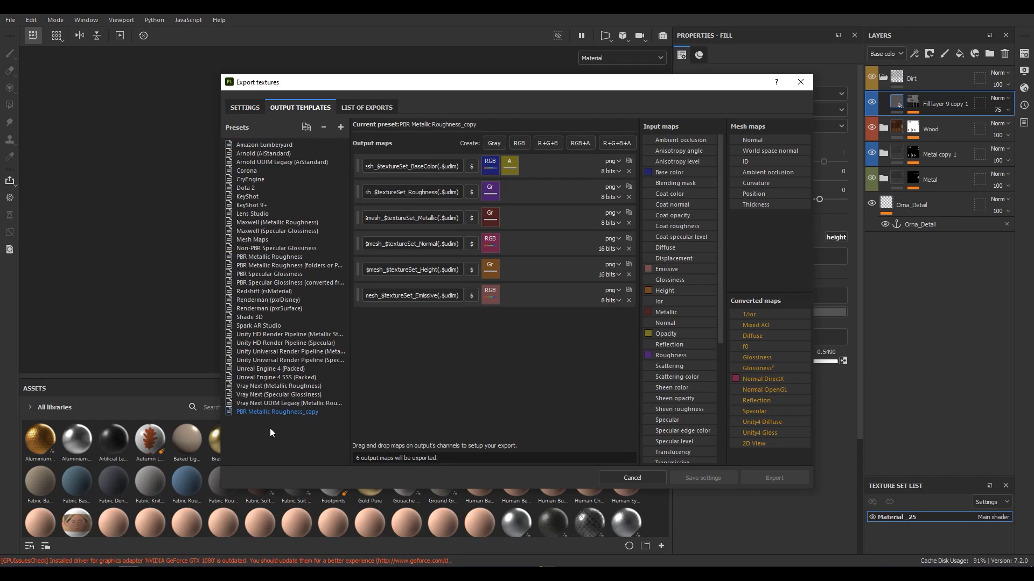
pyautogui.doubleClick(245, 413)
pyautogui.moveTo(305, 413); pyautogui.dragTo(344, 415)
pyautogui.write('MY_')
pyautogui.press('Return')
# Step: Add a grayscale output map to the new template and assign the Ambient occlusion mesh map to its gray channel
pyautogui.click(493, 143)
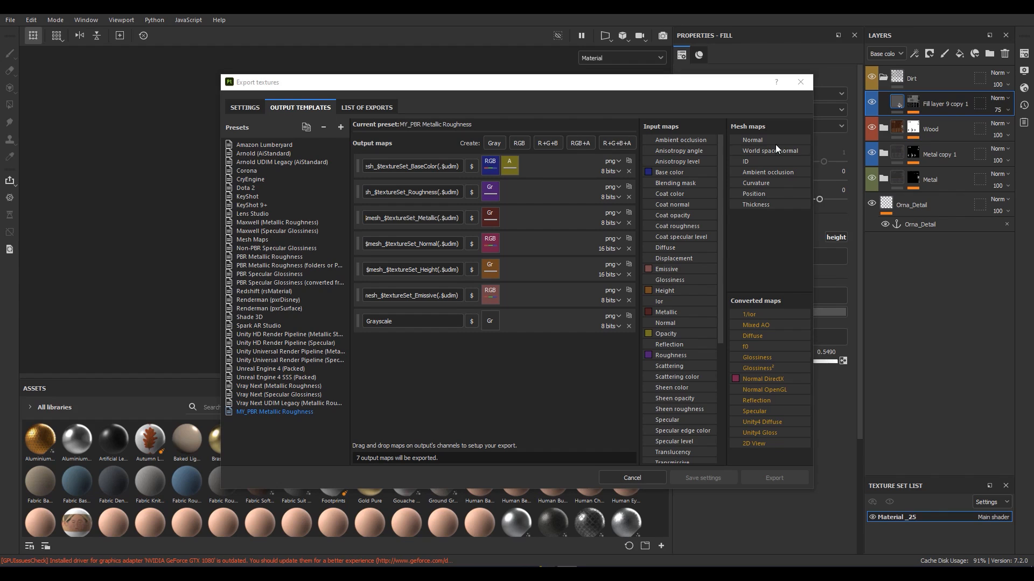
pyautogui.moveTo(742, 173); pyautogui.dragTo(489, 323)
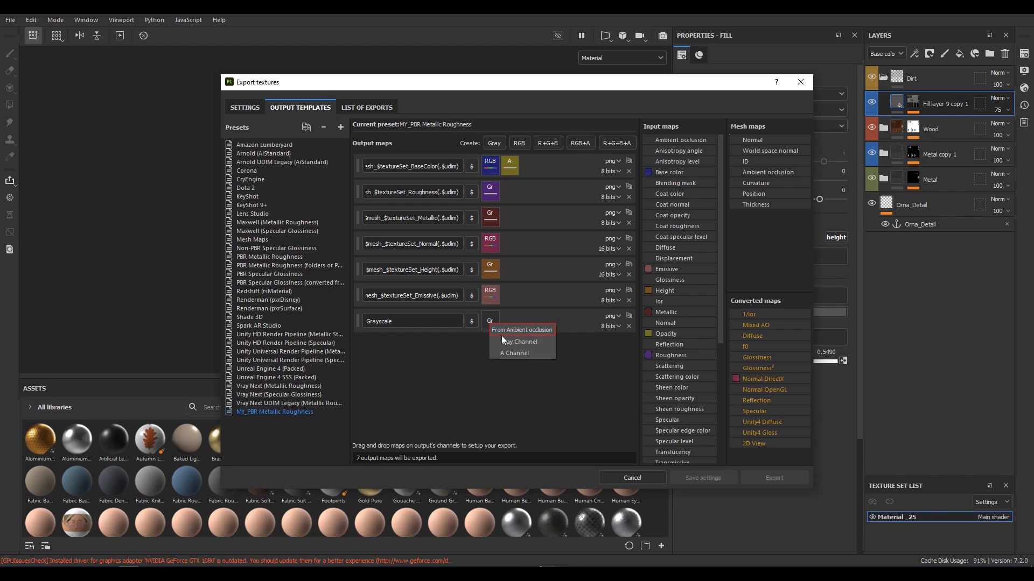
pyautogui.click(512, 341)
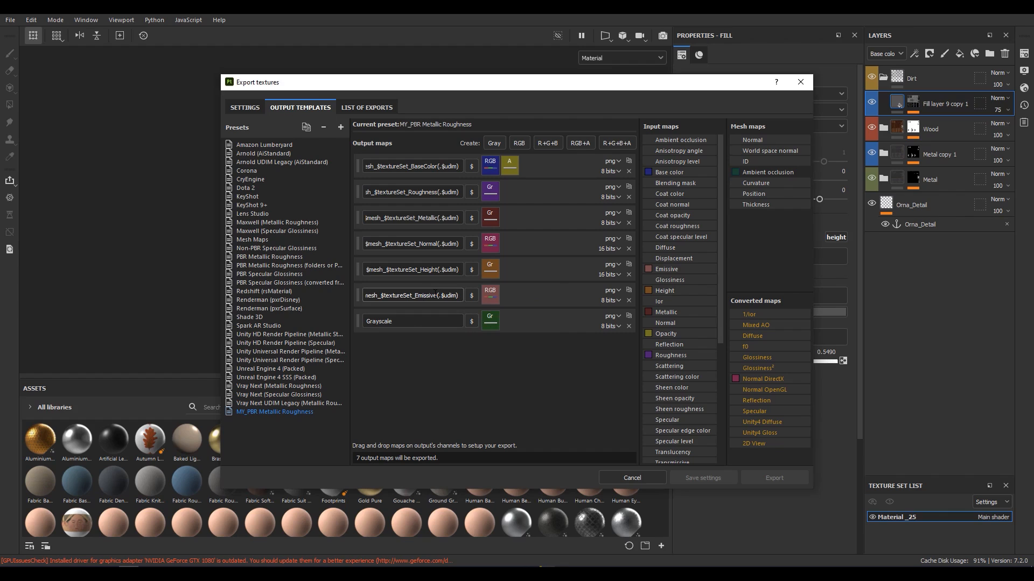
# Step: Name the new grayscale map $mesh_$textureSet_AO(.$udim), reusing the Emissive map's naming pattern
pyautogui.moveTo(437, 295); pyautogui.dragTo(354, 296)
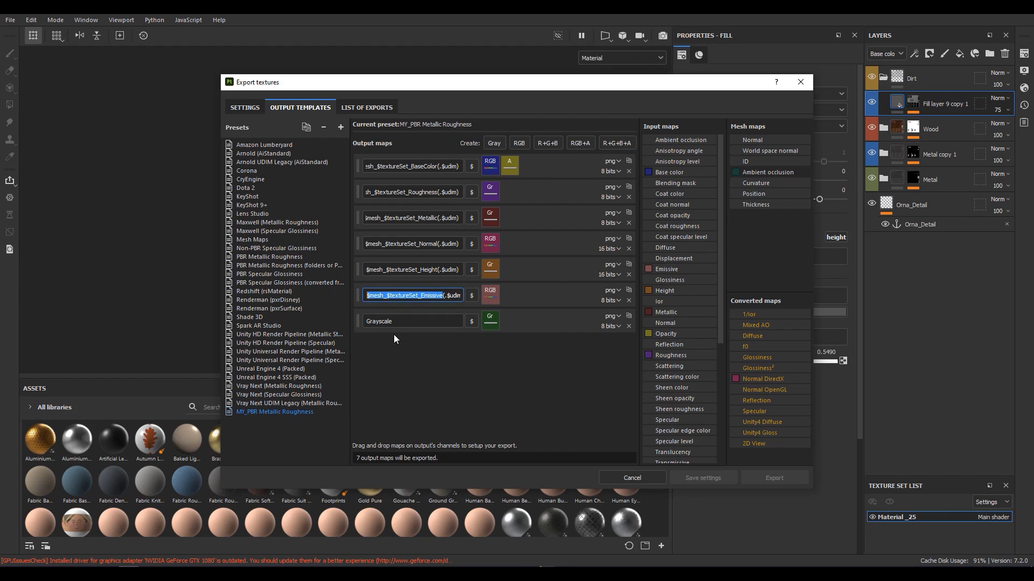
pyautogui.hotkey('ctrl', 'a')
pyautogui.hotkey('ctrl', 'c')
pyautogui.doubleClick(414, 322)
pyautogui.hotkey('ctrl', 'v')
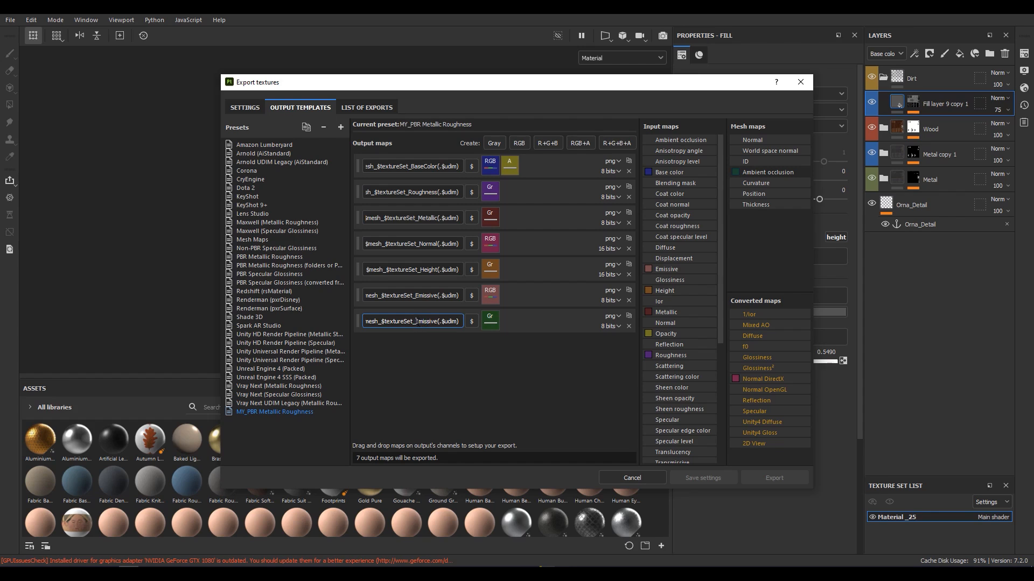
pyautogui.write('AO')
pyautogui.press('Return')
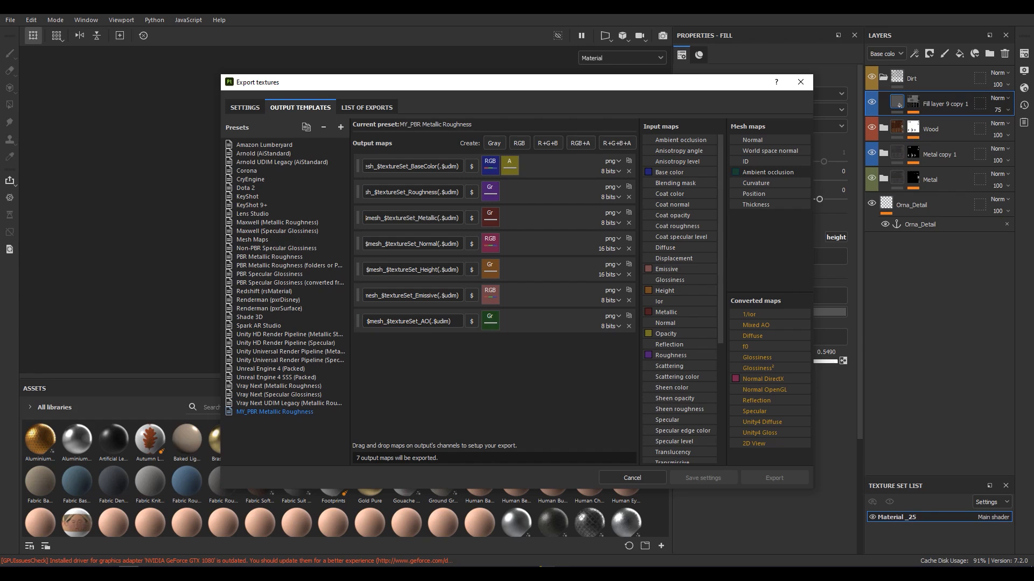
# Step: Choose MY_PBR Metallic Roughness as the output template in the general export parameters
pyautogui.click(246, 108)
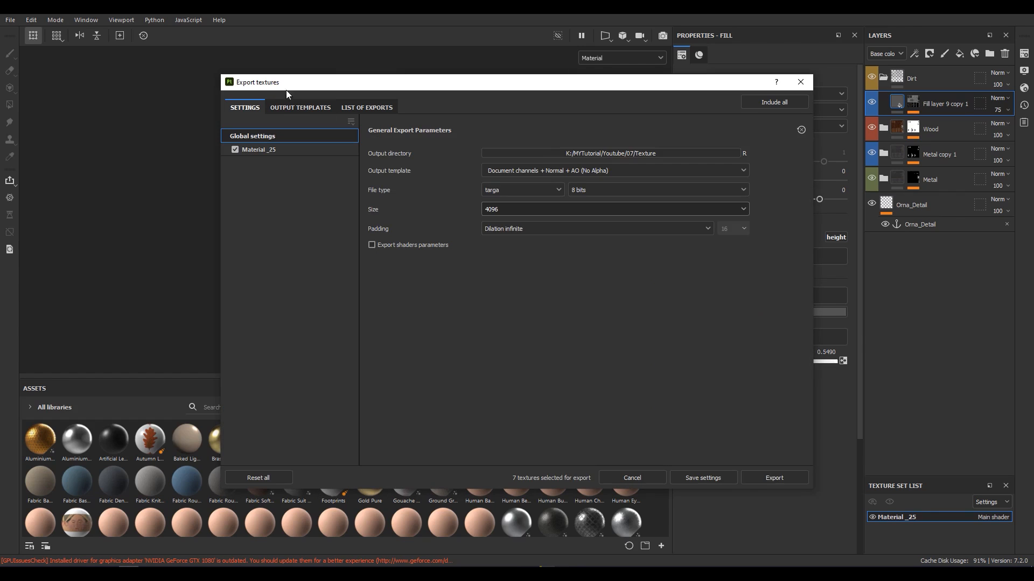
pyautogui.click(528, 170)
pyautogui.scroll(-5, 535, 215)
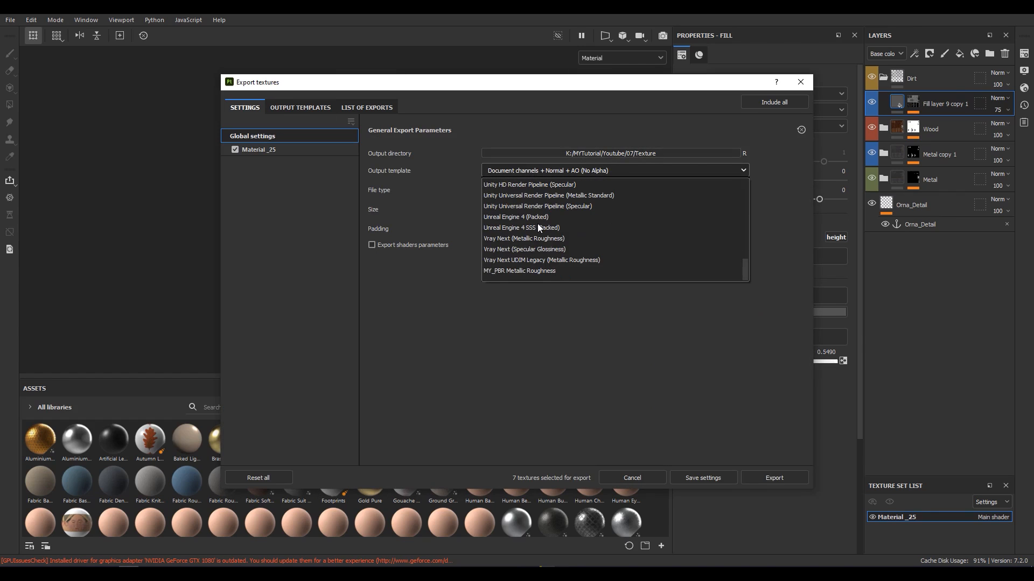
pyautogui.moveTo(745, 268); pyautogui.dragTo(751, 230)
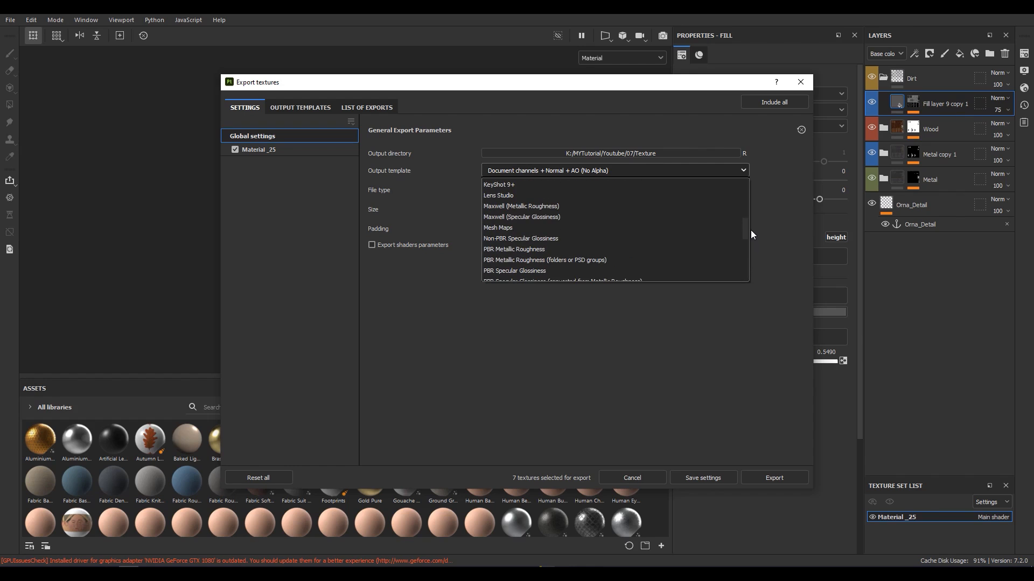
pyautogui.click(751, 227)
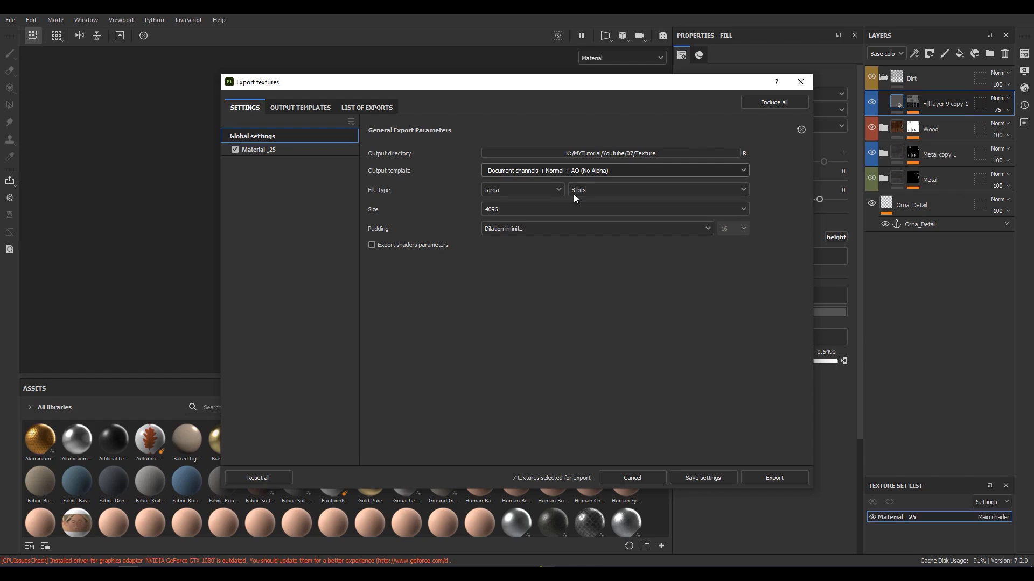
pyautogui.click(606, 171)
pyautogui.moveTo(744, 196); pyautogui.dragTo(746, 266)
pyautogui.click(538, 274)
# Step: Check the list of textures to export, run the export and close the export dialog
pyautogui.click(362, 108)
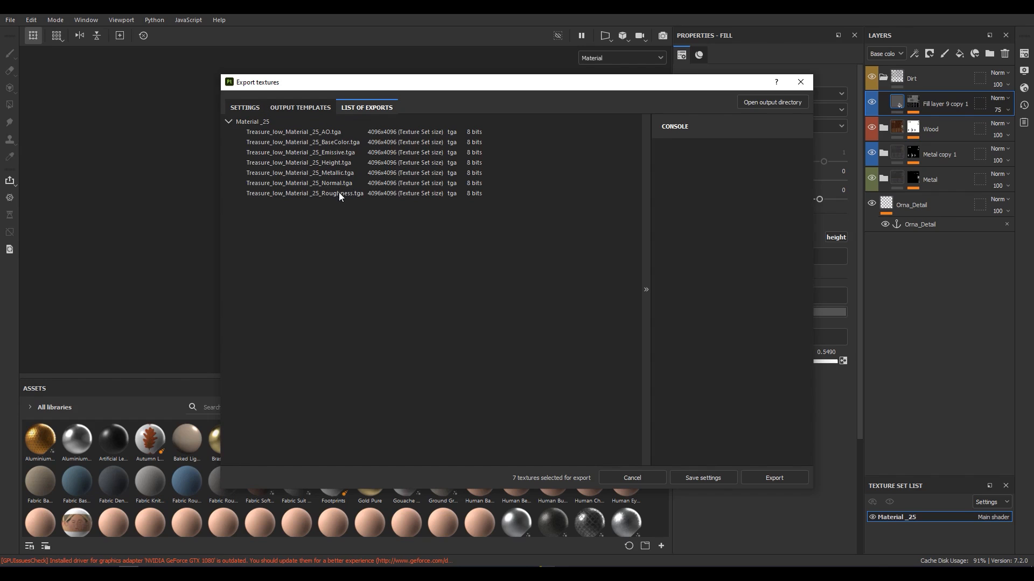
pyautogui.click(304, 108)
pyautogui.click(242, 110)
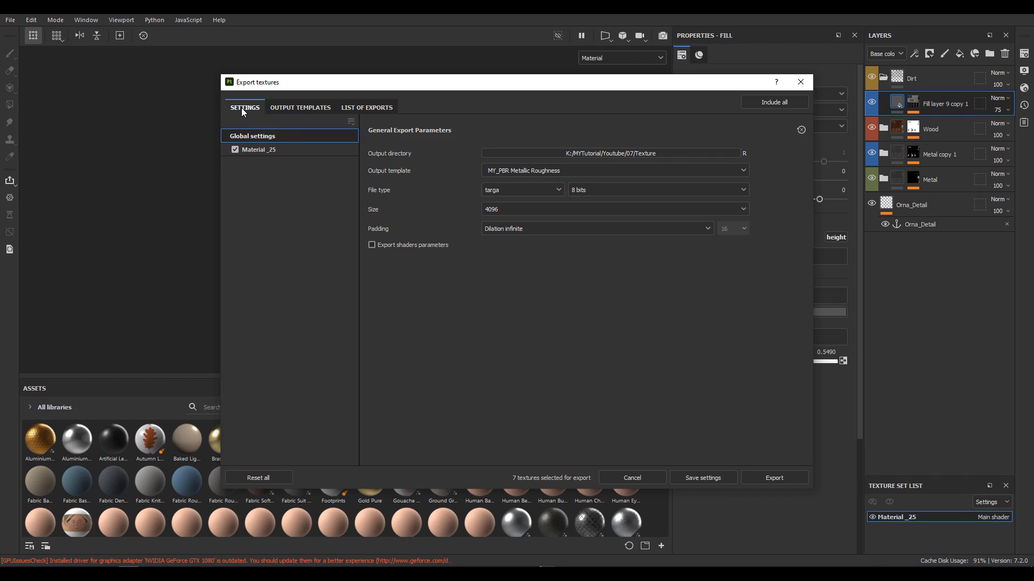
pyautogui.click(763, 478)
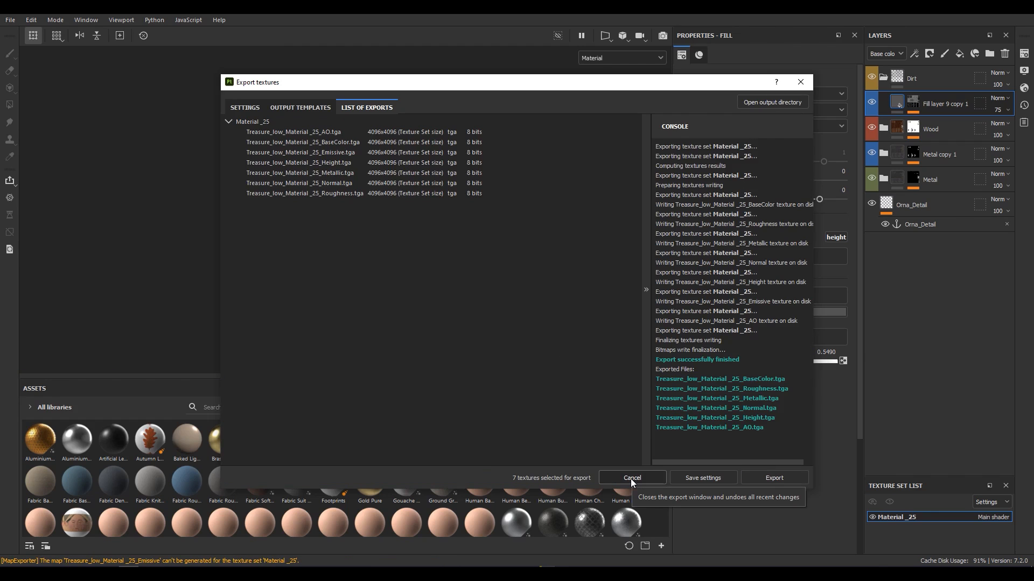
pyautogui.click(631, 479)
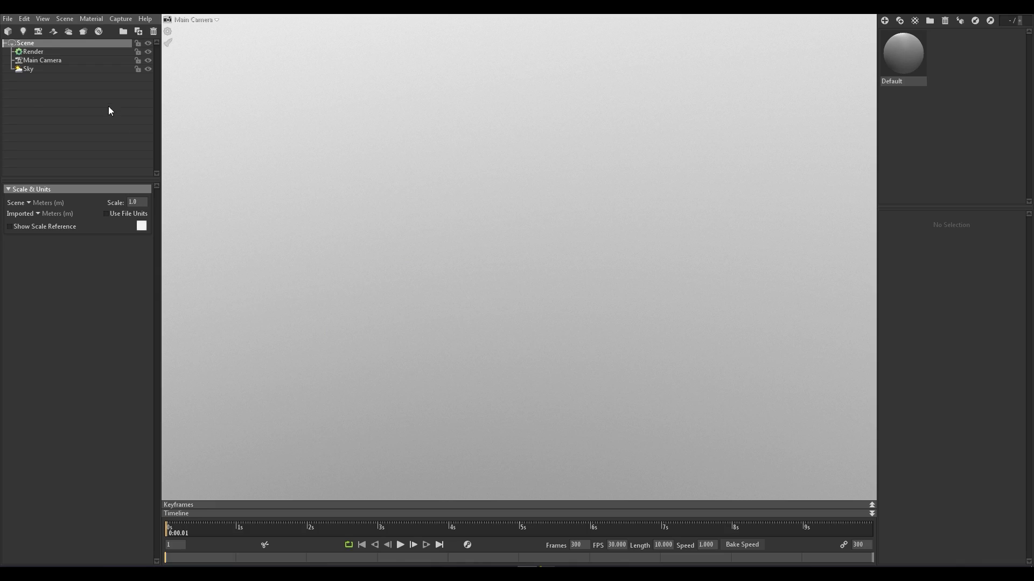
# Step: Switch to Marmoset Toolbag and import the Treasure_low model into the empty scene
pyautogui.click(39, 76)
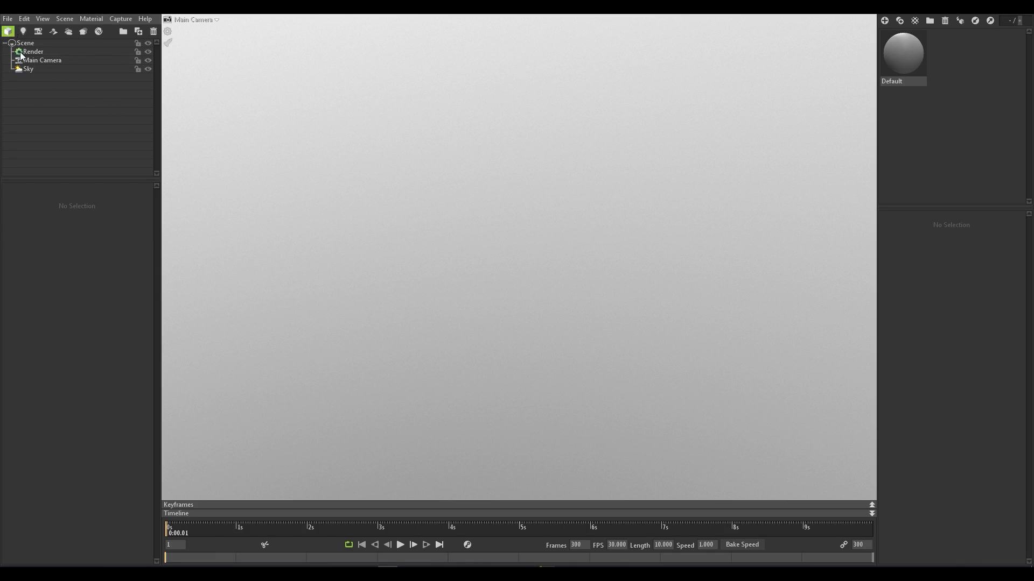
pyautogui.click(8, 18)
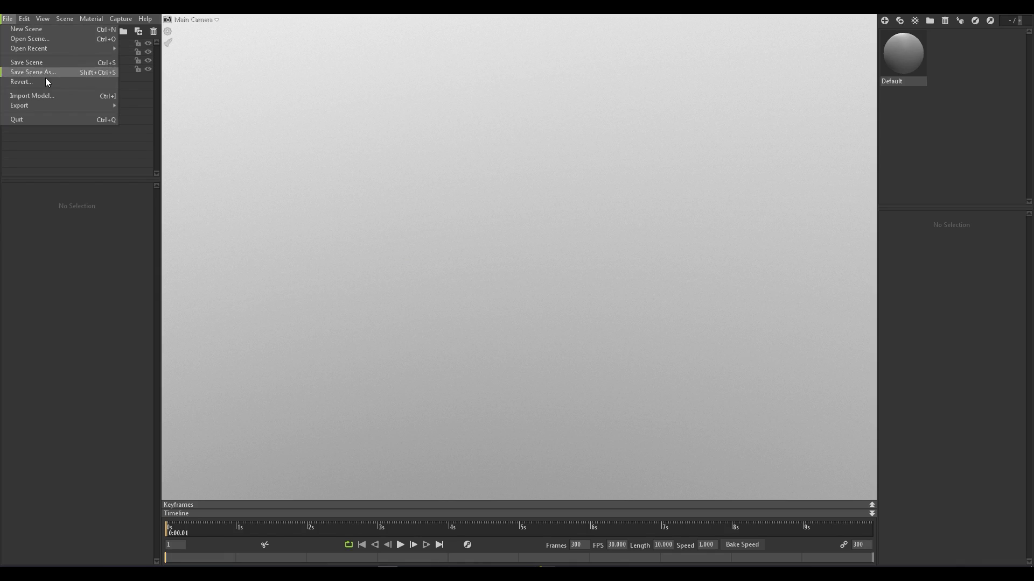
pyautogui.click(54, 99)
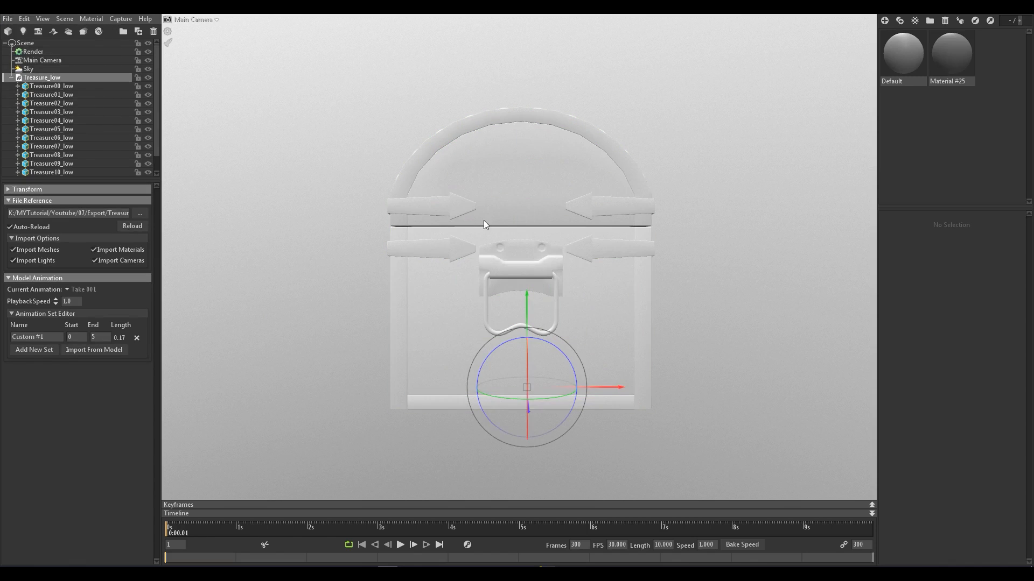
# Step: Examine the imported treasure chest model from its front, end and top in the viewport
pyautogui.moveTo(483, 221); pyautogui.dragTo(337, 163, button='right')
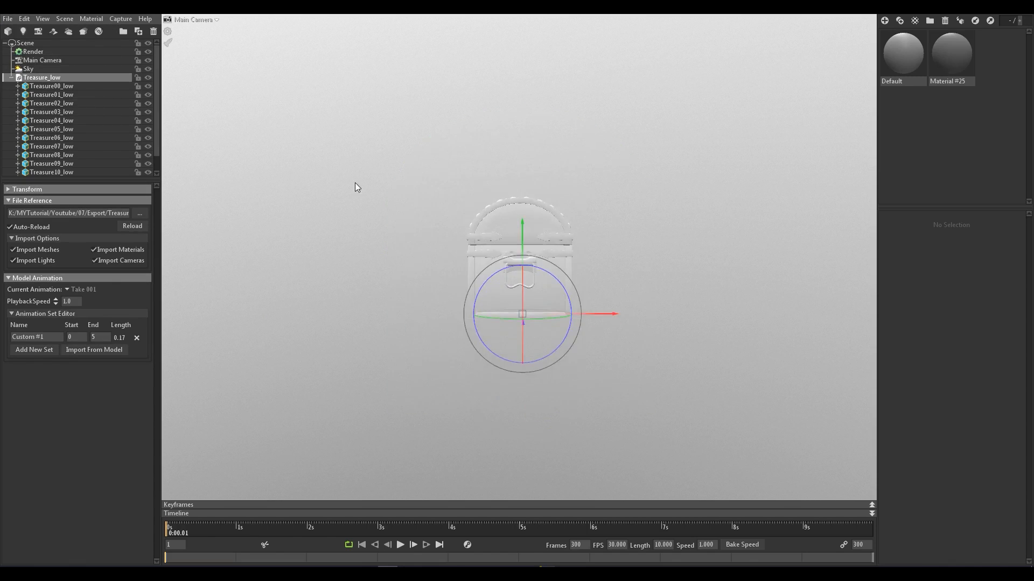
pyautogui.moveTo(337, 164); pyautogui.dragTo(539, 254)
pyautogui.moveTo(538, 254); pyautogui.dragTo(505, 283, button='right')
pyautogui.moveTo(505, 284); pyautogui.dragTo(684, 296)
pyautogui.moveTo(428, 306); pyautogui.dragTo(347, 307)
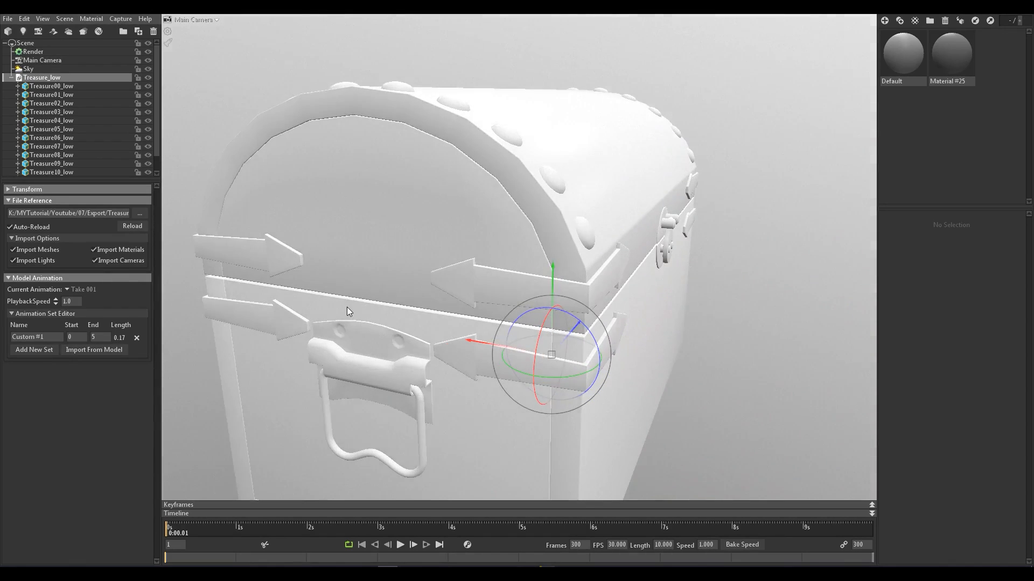
pyautogui.moveTo(366, 313); pyautogui.dragTo(528, 205, button='right')
pyautogui.moveTo(528, 205); pyautogui.dragTo(393, 229)
pyautogui.moveTo(393, 229); pyautogui.dragTo(523, 302, button='right')
pyautogui.moveTo(522, 302); pyautogui.dragTo(576, 237)
pyautogui.moveTo(576, 238); pyautogui.dragTo(487, 264, button='right')
pyautogui.moveTo(487, 265)
pyautogui.mouseDown()
pyautogui.moveTo(581, 259)
pyautogui.moveTo(476, 276)
pyautogui.mouseUp()
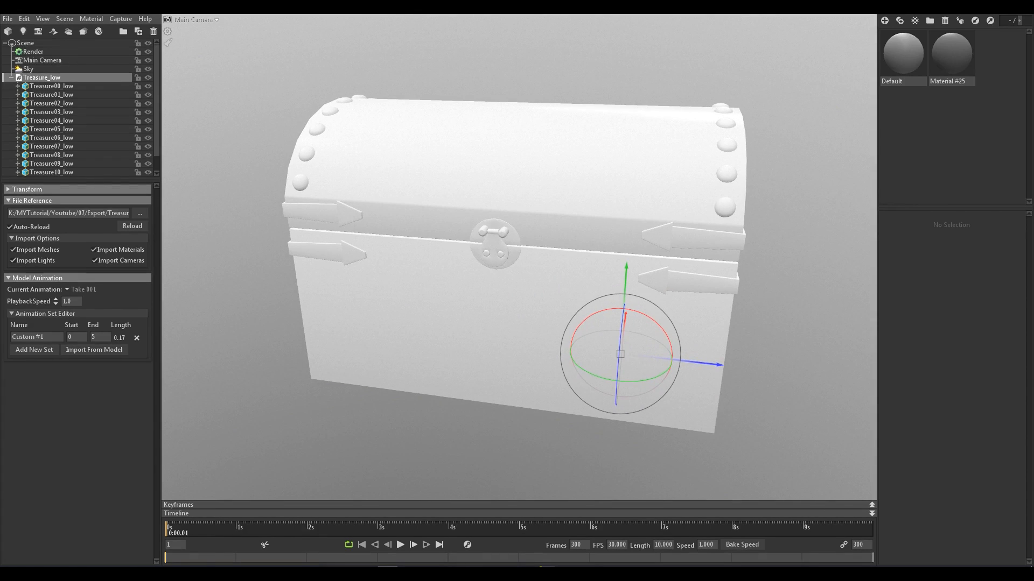
# Step: Load Treasure_low_Material _25_Normal from the Texture folder as the normal map of Material #25, listing the files by name
pyautogui.click(11, 78)
pyautogui.click(936, 60)
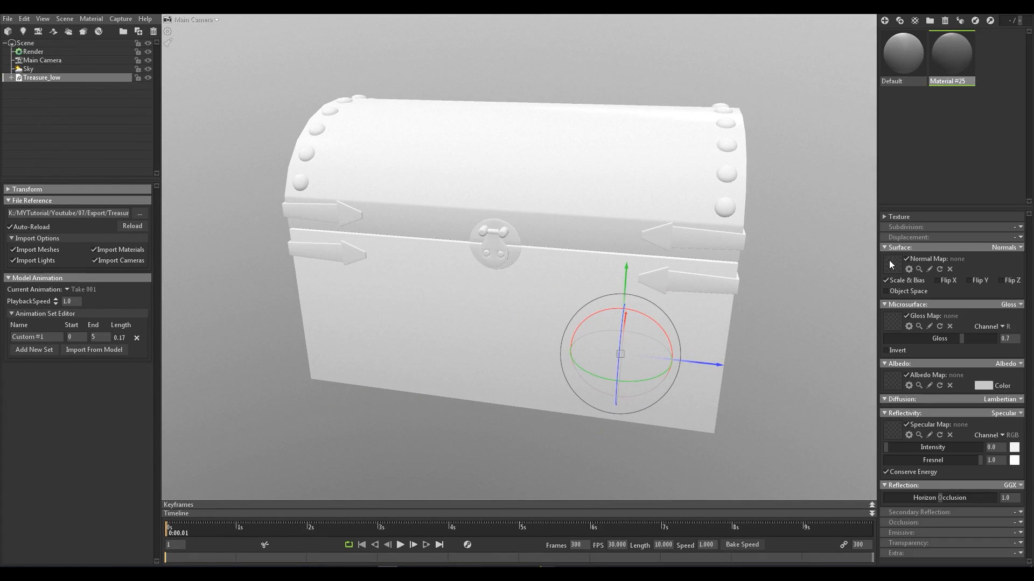
pyautogui.click(139, 213)
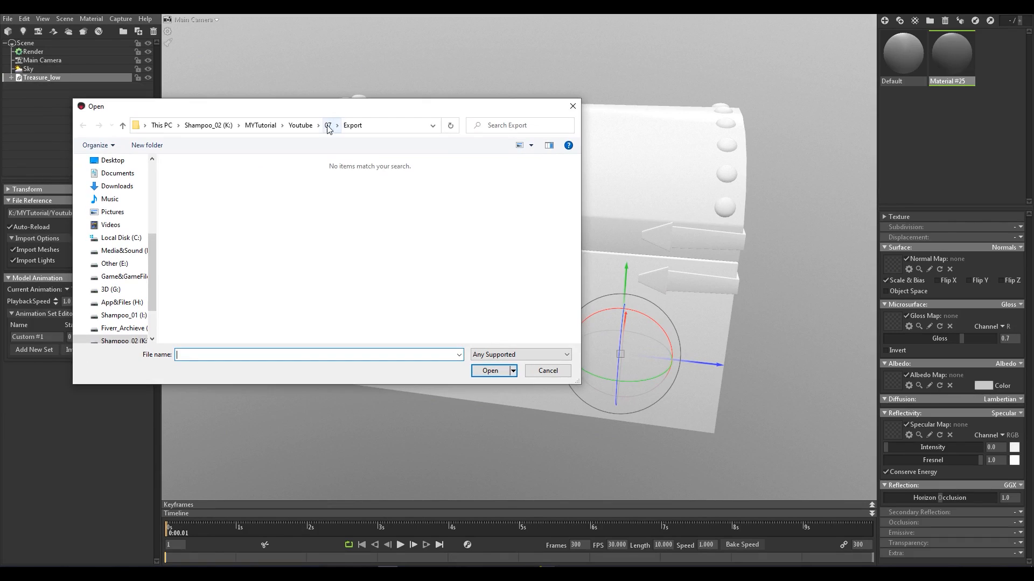
pyautogui.click(323, 119)
pyautogui.moveTo(233, 109); pyautogui.dragTo(0, 142)
pyautogui.click(32, 260)
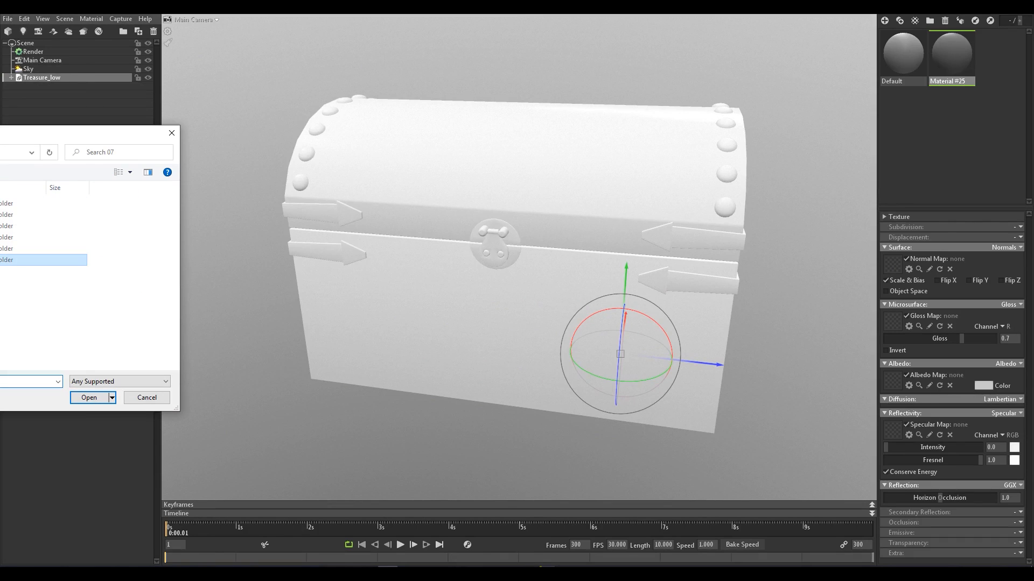
pyautogui.press('Return')
pyautogui.moveTo(77, 138); pyautogui.dragTo(516, 117)
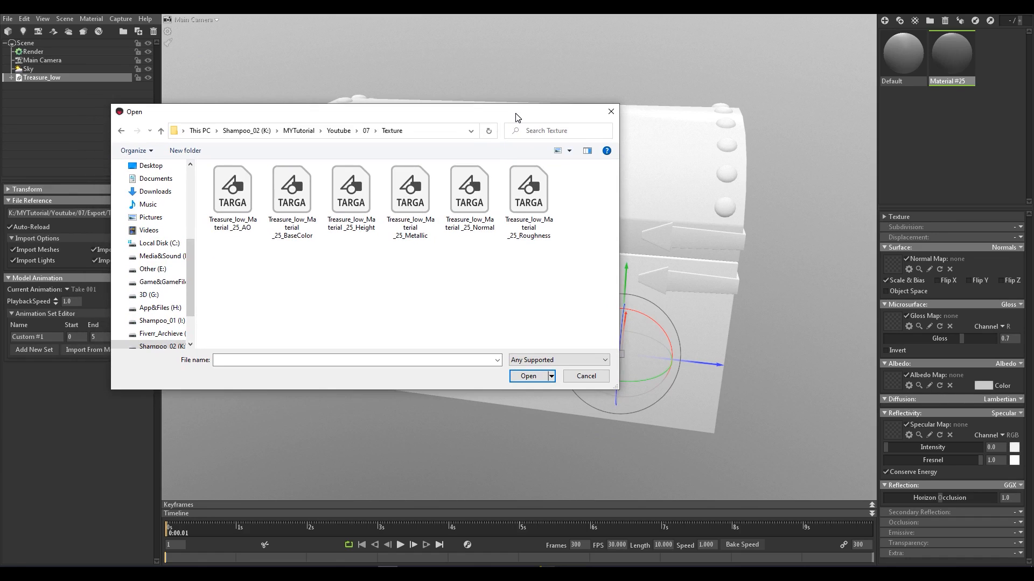
pyautogui.click(569, 151)
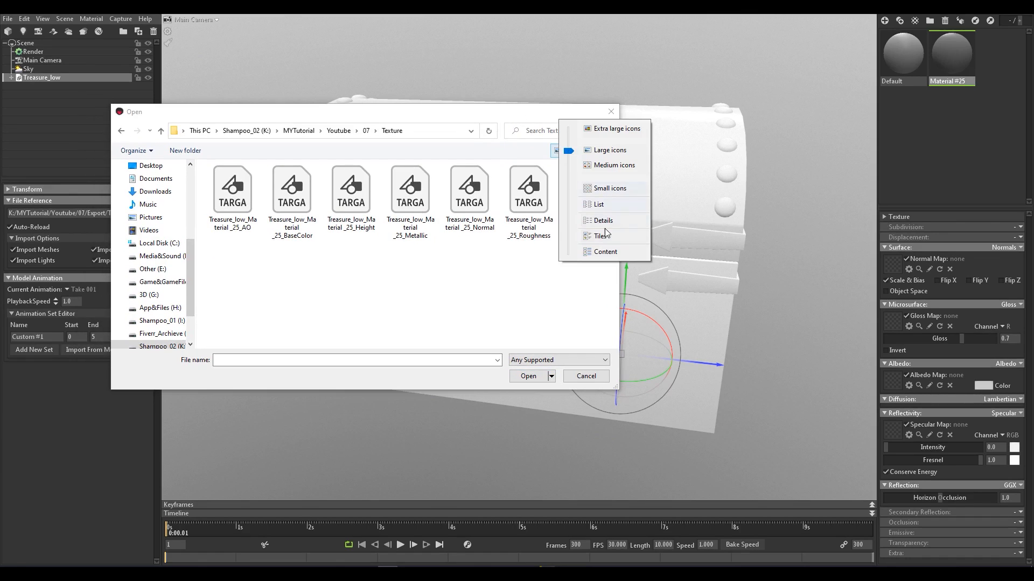
pyautogui.click(598, 205)
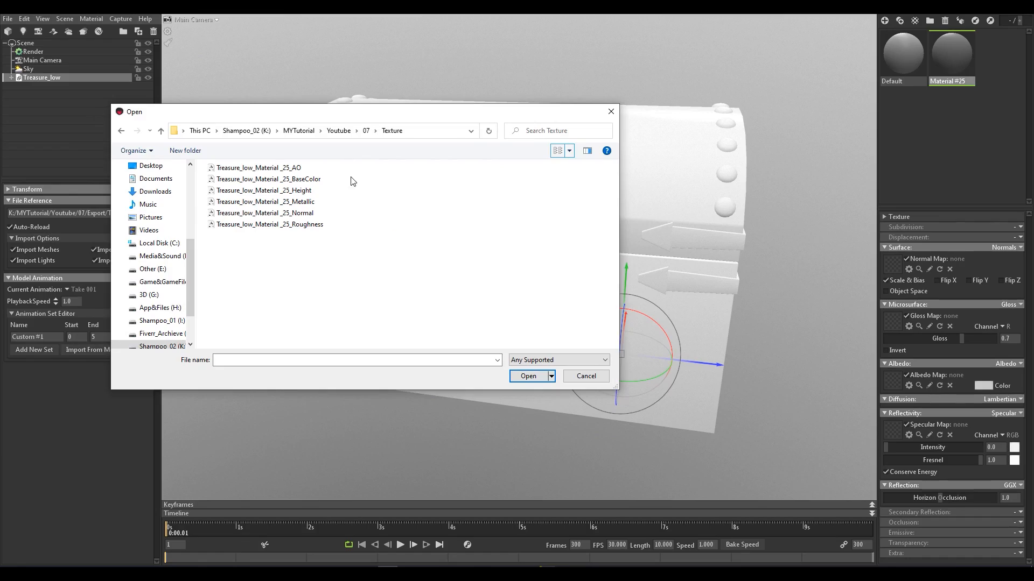
pyautogui.doubleClick(294, 212)
# Step: Enable Flip Y for the normal map and check the carved relief around the chest
pyautogui.moveTo(559, 253); pyautogui.dragTo(498, 225)
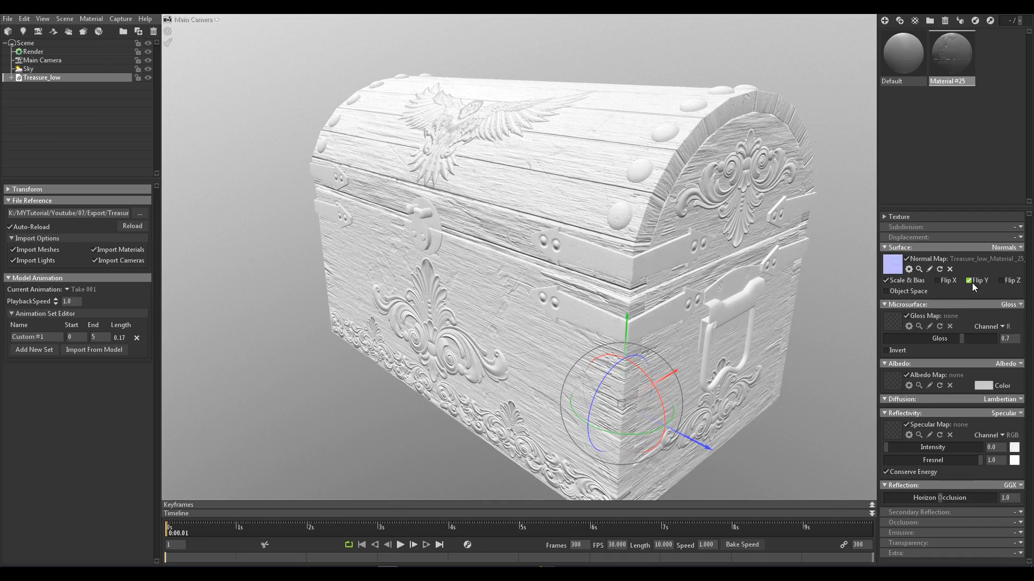
pyautogui.moveTo(544, 281); pyautogui.dragTo(631, 250)
pyautogui.moveTo(631, 250); pyautogui.dragTo(623, 228, button='right')
pyautogui.moveTo(623, 227); pyautogui.dragTo(468, 250)
pyautogui.moveTo(469, 250)
pyautogui.mouseDown(button='right')
pyautogui.moveTo(457, 214)
pyautogui.moveTo(468, 266)
pyautogui.moveTo(479, 250)
pyautogui.moveTo(474, 231)
pyautogui.mouseUp(button='right')
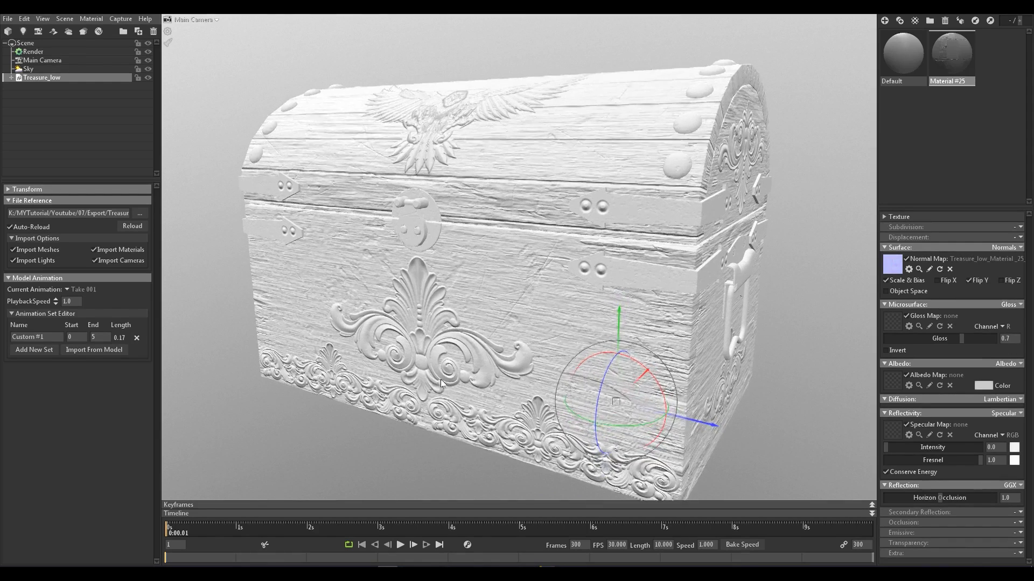
# Step: Switch the material's microsurface to Roughness and load Treasure_low_Material _25_Roughness as its roughness map
pyautogui.click(1012, 305)
pyautogui.click(967, 343)
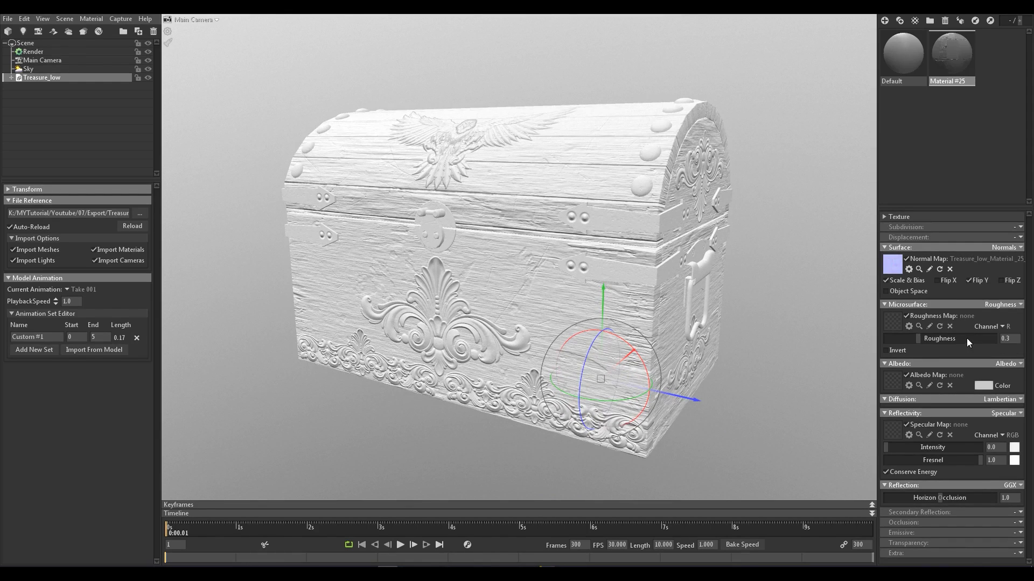
pyautogui.click(894, 322)
pyautogui.doubleClick(323, 227)
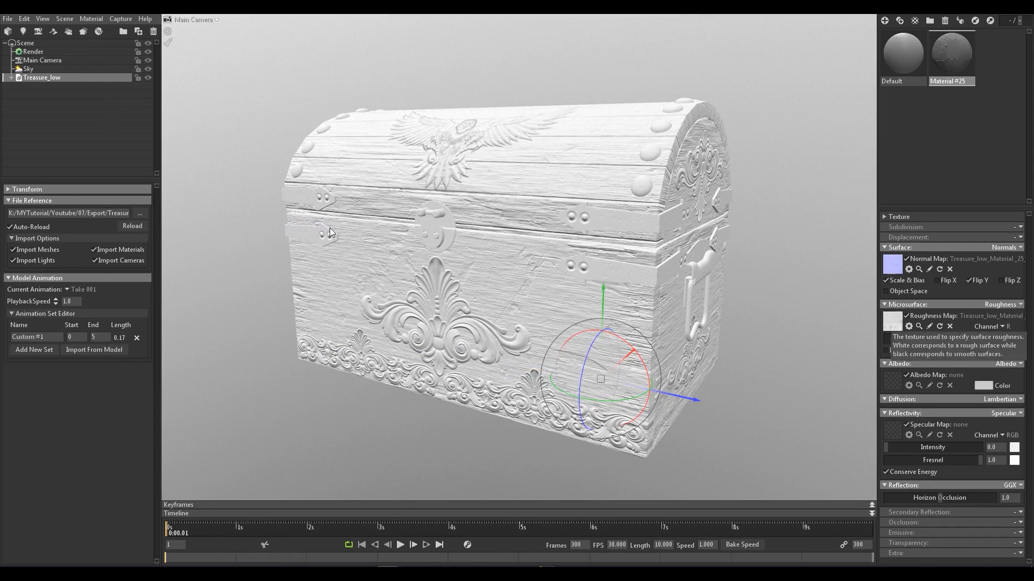
pyautogui.moveTo(585, 257); pyautogui.dragTo(569, 246)
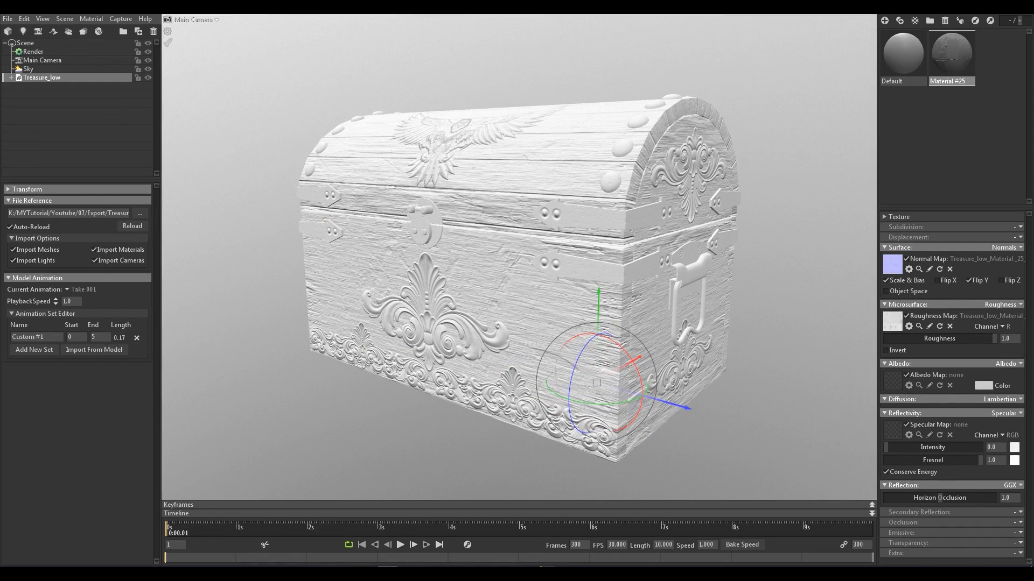
# Step: Load Treasure_low_Material _25_BaseColor as the albedo map of Material #25
pyautogui.click(894, 381)
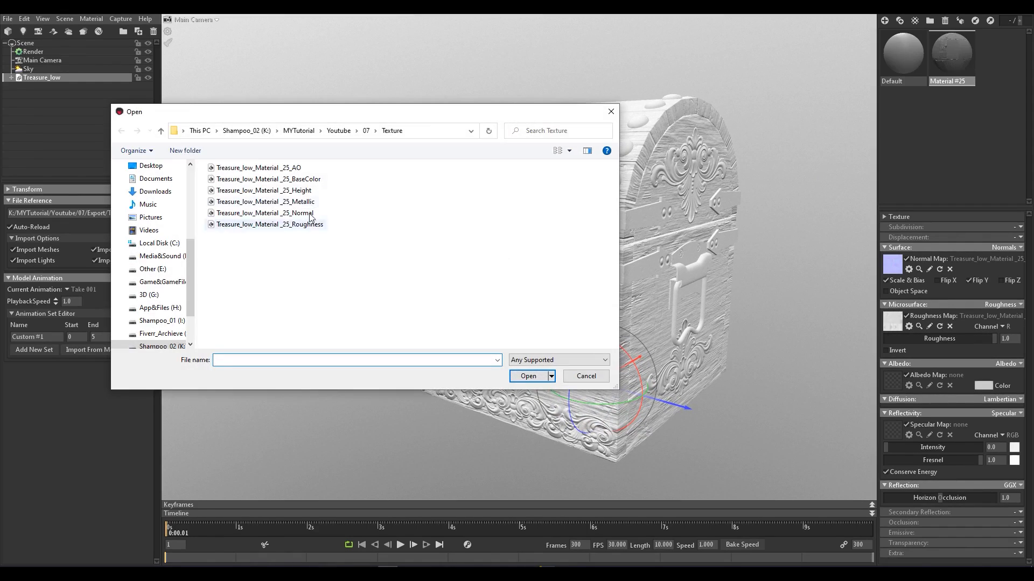
pyautogui.click(282, 182)
pyautogui.doubleClick(282, 182)
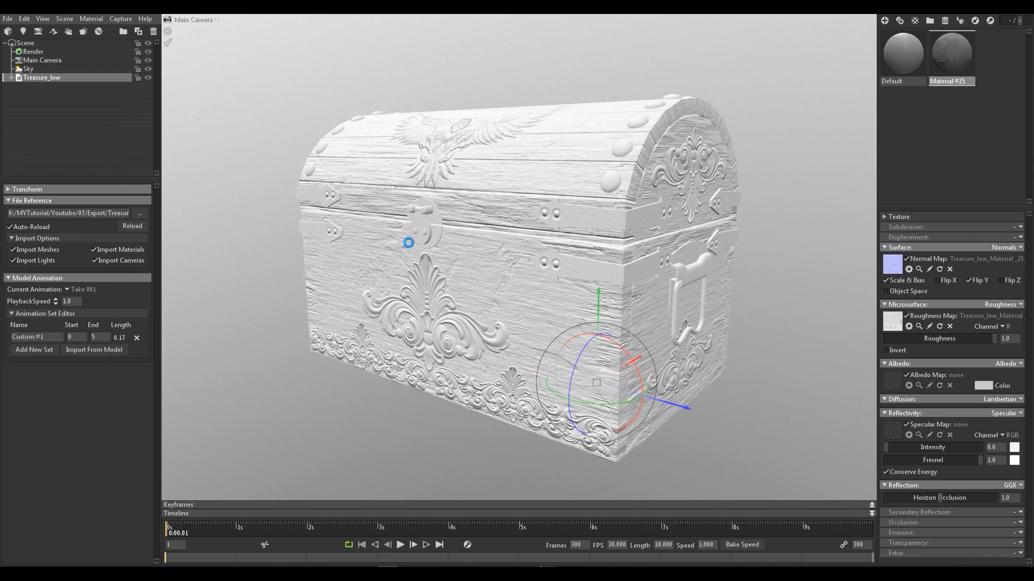
# Step: Set the material's albedo tint color to white and check the brightened wood and metal on the chest
pyautogui.click(985, 386)
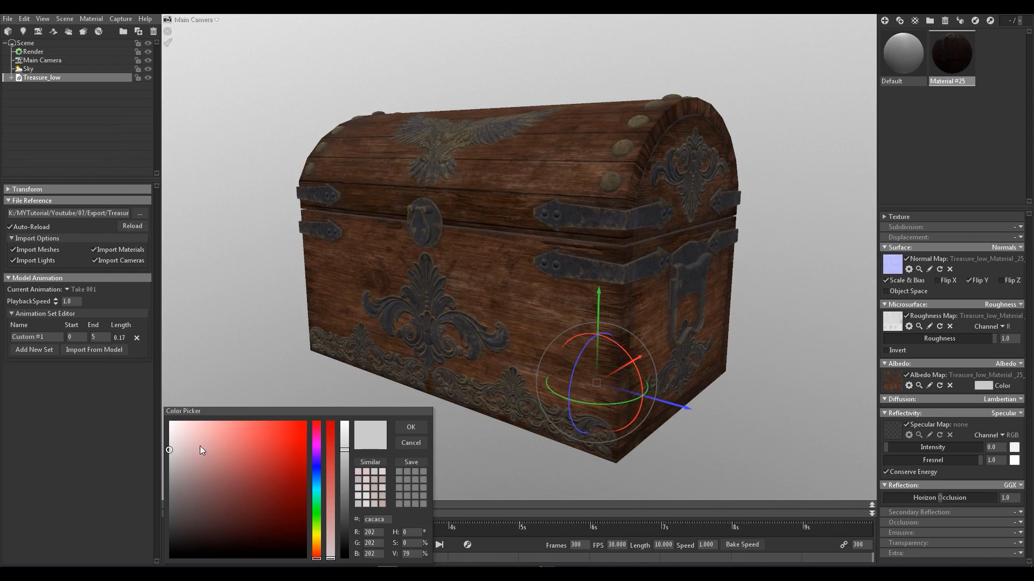
pyautogui.moveTo(176, 448); pyautogui.dragTo(162, 421)
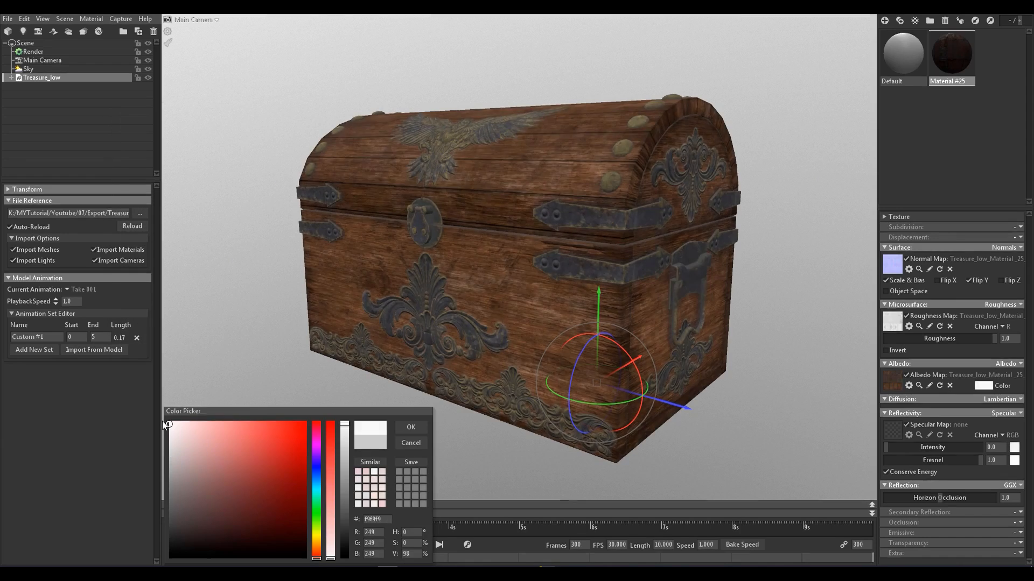
pyautogui.click(411, 428)
pyautogui.scroll(3, 572, 258)
pyautogui.scroll(-3, 589, 260)
pyautogui.keyDown('alt'); pyautogui.moveTo(477, 289); pyautogui.dragTo(492, 290); pyautogui.keyUp('alt')
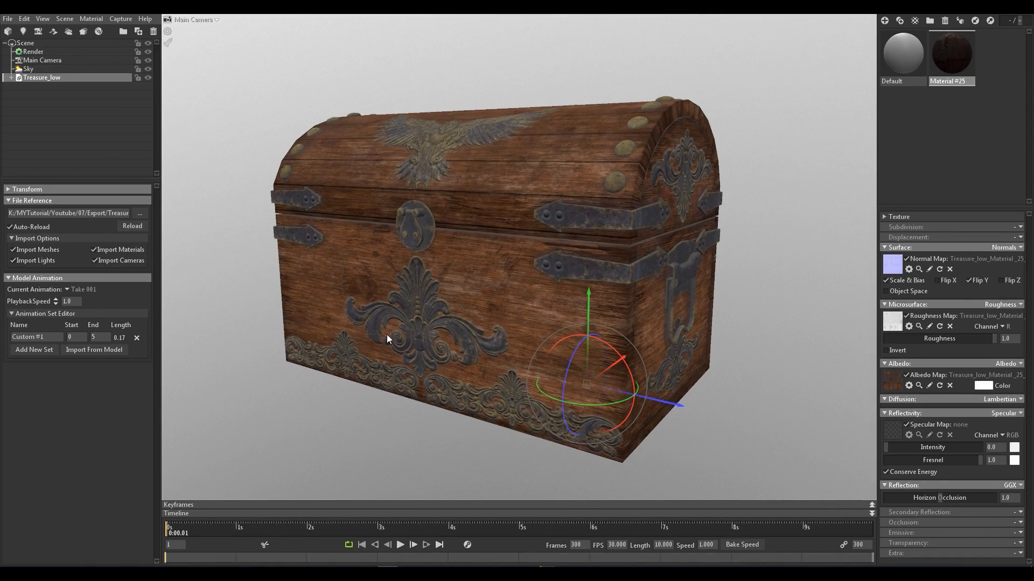
# Step: Switch the material's reflectivity to Metalness and load Treasure_low_Material _25_Metallic as its metalness map
pyautogui.click(1014, 414)
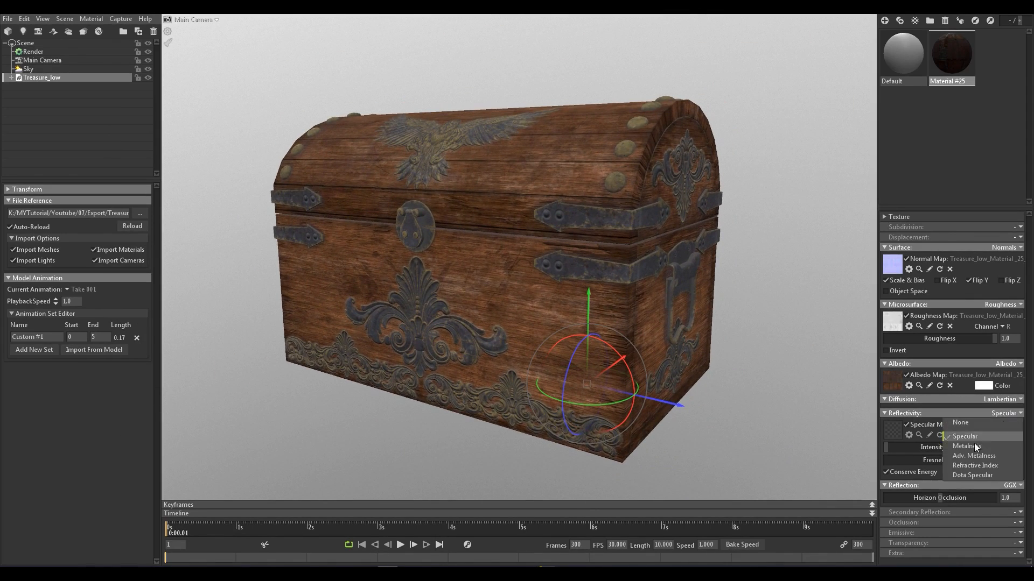
pyautogui.click(942, 434)
pyautogui.click(893, 431)
pyautogui.doubleClick(309, 203)
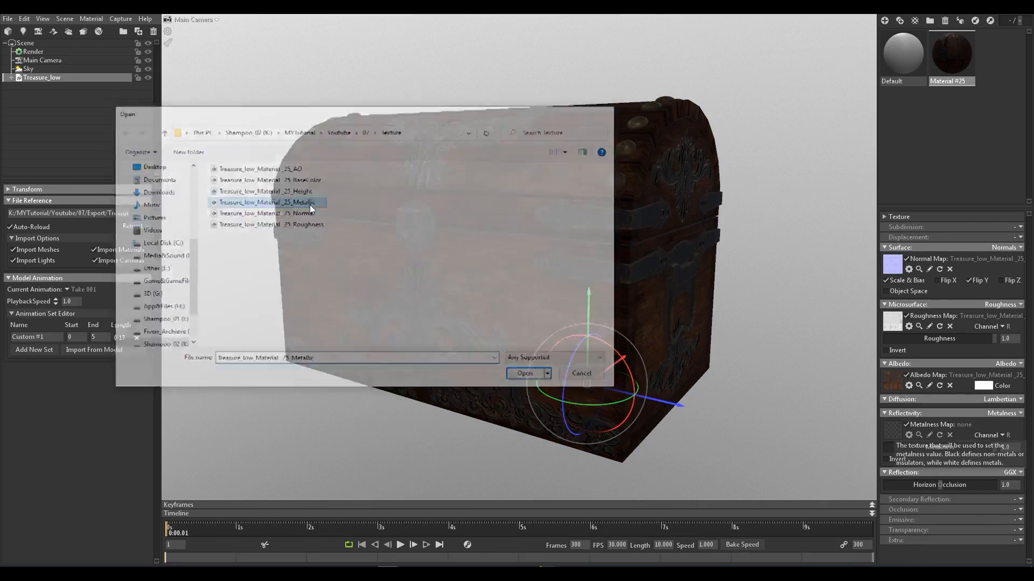
pyautogui.scroll(5, 648, 286)
pyautogui.scroll(-3, 615, 237)
pyautogui.moveTo(615, 234)
pyautogui.keyDown('shift'); pyautogui.mouseDown()
pyautogui.moveTo(564, 243)
pyautogui.moveTo(286, 241)
pyautogui.moveTo(480, 259)
pyautogui.moveTo(283, 290)
pyautogui.mouseUp(); pyautogui.keyUp('shift')
# Step: Replace the sky light's image with an outdoor panorama of a dry field under a cloudy blue sky
pyautogui.click(32, 52)
pyautogui.click(34, 60)
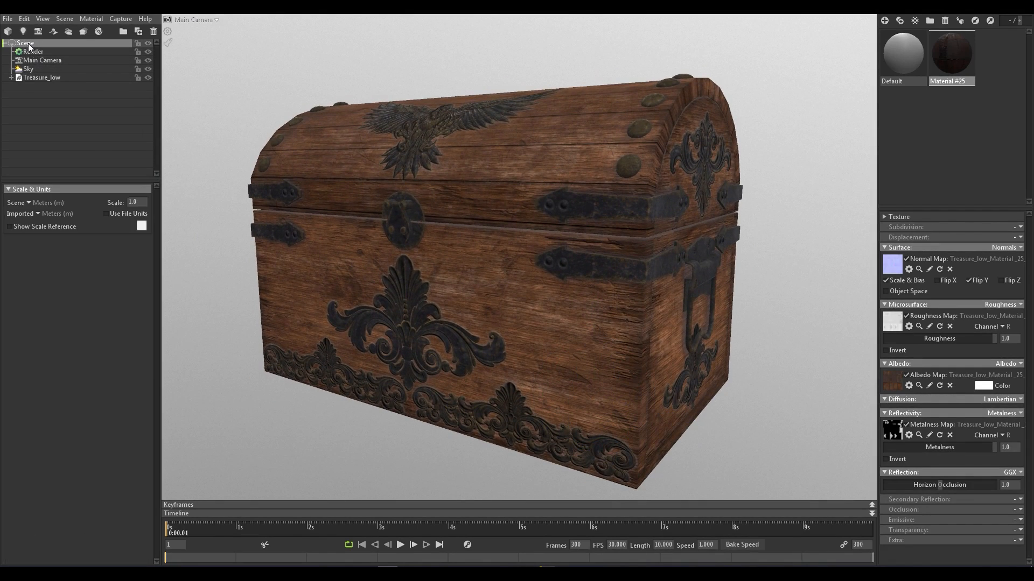
pyautogui.click(31, 69)
pyautogui.click(129, 202)
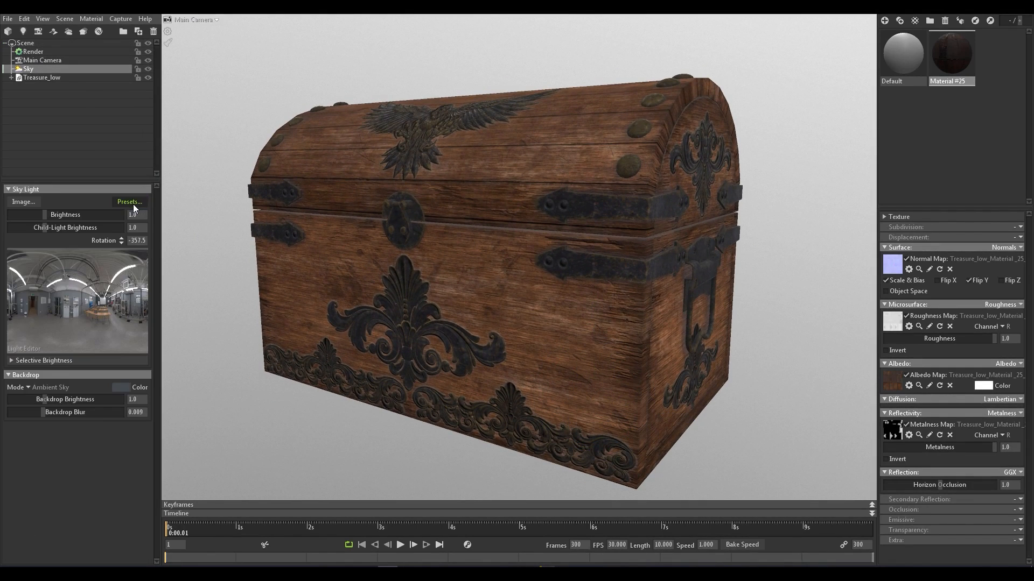
pyautogui.click(182, 373)
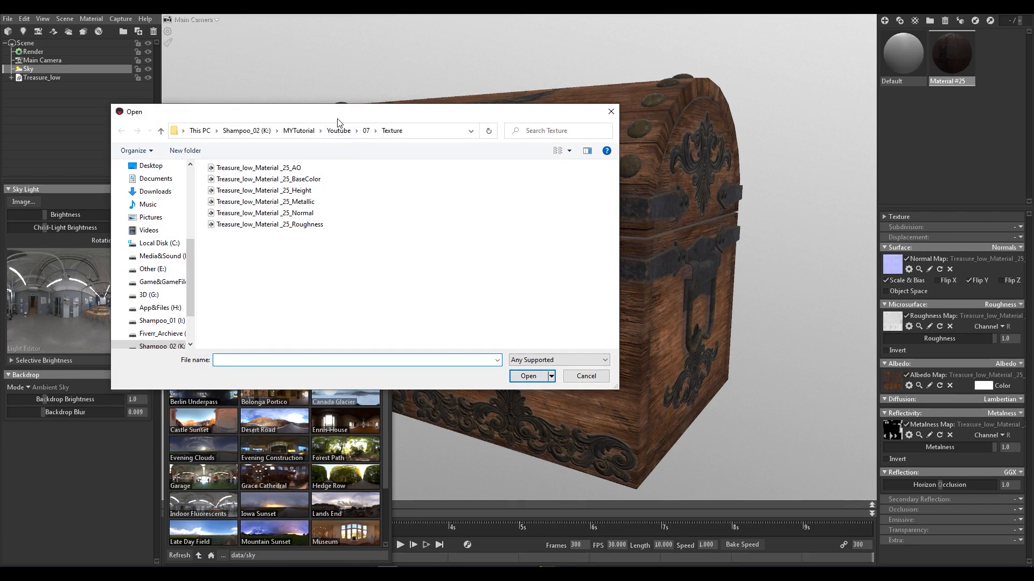
pyautogui.press('Escape')
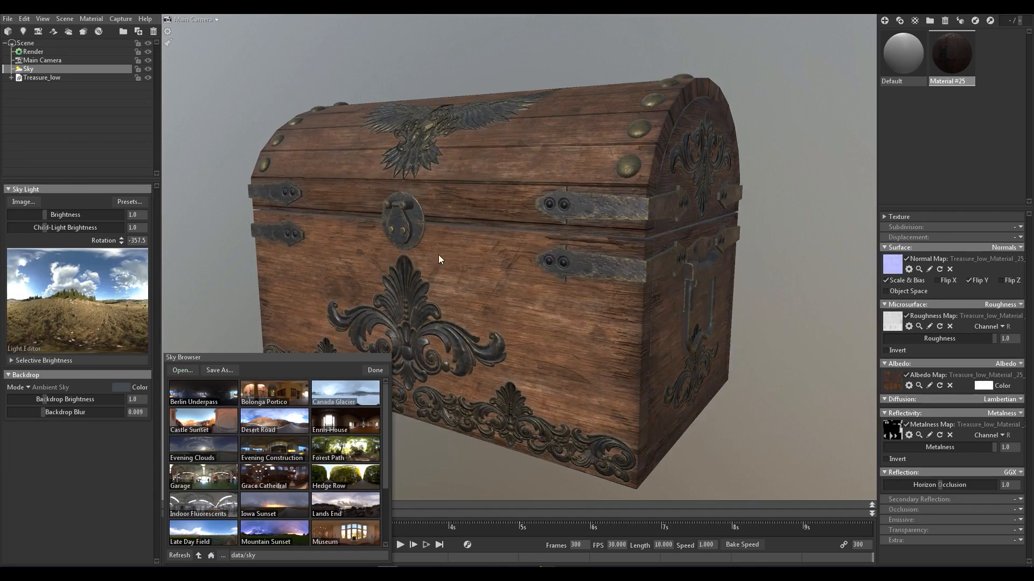
# Step: Examine the chest's front, lid and metal ornaments under the outdoor sky lighting from several distances
pyautogui.scroll(3, 599, 283)
pyautogui.scroll(-3, 596, 275)
pyautogui.moveTo(589, 258); pyautogui.dragTo(441, 283)
pyautogui.moveTo(642, 260); pyautogui.dragTo(486, 279)
pyautogui.moveTo(486, 280)
pyautogui.mouseDown(button='right')
pyautogui.moveTo(489, 323)
pyautogui.moveTo(482, 283)
pyautogui.mouseUp(button='right')
pyautogui.moveTo(483, 282); pyautogui.dragTo(541, 363)
pyautogui.moveTo(521, 197); pyautogui.dragTo(476, 179, button='right')
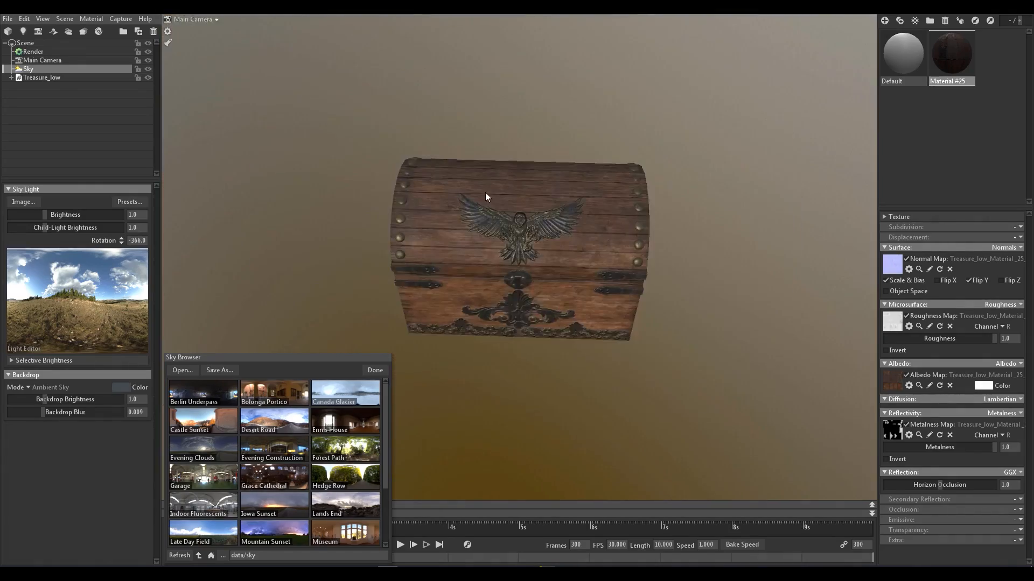
pyautogui.moveTo(539, 177); pyautogui.dragTo(477, 190)
pyautogui.moveTo(477, 190); pyautogui.dragTo(543, 270, button='right')
pyautogui.moveTo(542, 271); pyautogui.dragTo(525, 231)
pyautogui.moveTo(526, 231); pyautogui.dragTo(529, 254, button='right')
pyautogui.moveTo(529, 253); pyautogui.dragTo(501, 271)
# Step: Rotate the sky light to about -331.5 degrees and close the sky presets browser, with the chest's front in close view
pyautogui.keyDown('shift'); pyautogui.moveTo(522, 272); pyautogui.dragTo(678, 275); pyautogui.keyUp('shift')
pyautogui.moveTo(677, 276); pyautogui.dragTo(567, 276, button='right')
pyautogui.moveTo(567, 276); pyautogui.dragTo(594, 294)
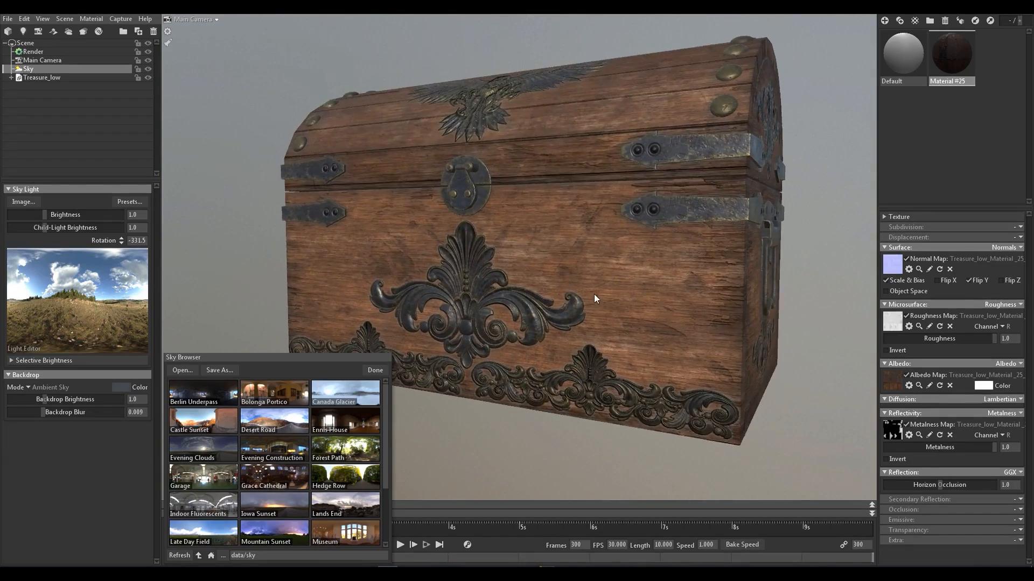
pyautogui.moveTo(594, 294); pyautogui.dragTo(619, 291, button='right')
pyautogui.moveTo(618, 291); pyautogui.dragTo(620, 284)
pyautogui.moveTo(620, 284); pyautogui.dragTo(628, 285, button='right')
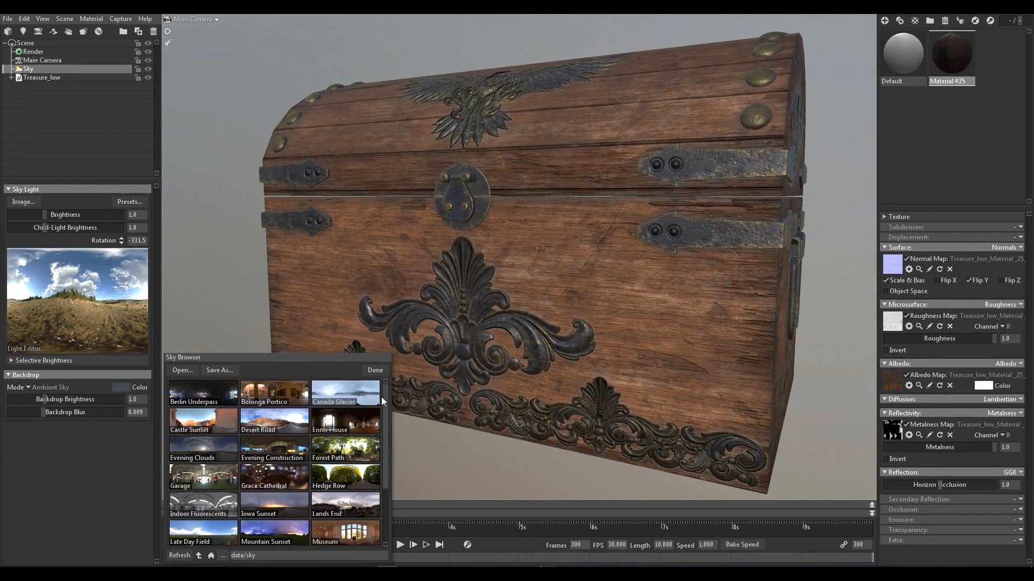
pyautogui.click(376, 370)
pyautogui.moveTo(377, 370); pyautogui.dragTo(405, 295)
pyautogui.moveTo(463, 192); pyautogui.dragTo(450, 212, button='right')
pyautogui.moveTo(450, 211); pyautogui.dragTo(441, 197, button='middle')
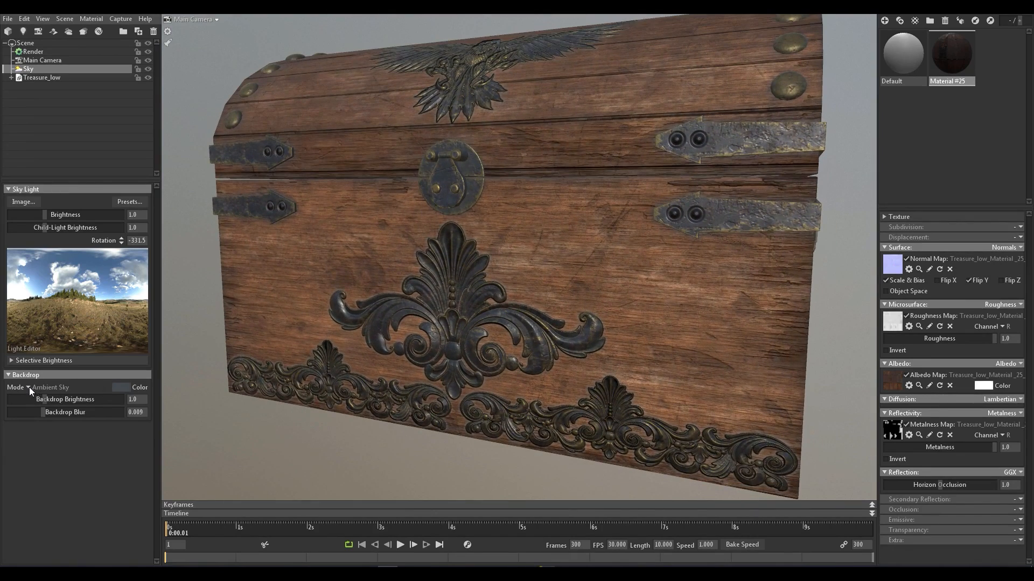
# Step: Try the Sky backdrop mode, and settle on the plain Color backdrop mode behind the chest
pyautogui.click(29, 386)
pyautogui.click(52, 407)
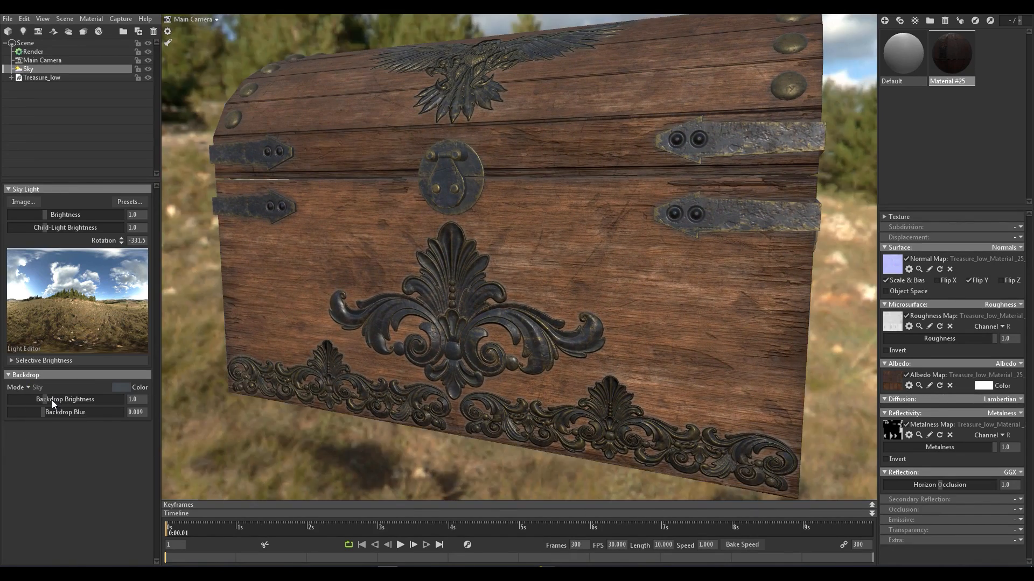
pyautogui.click(25, 385)
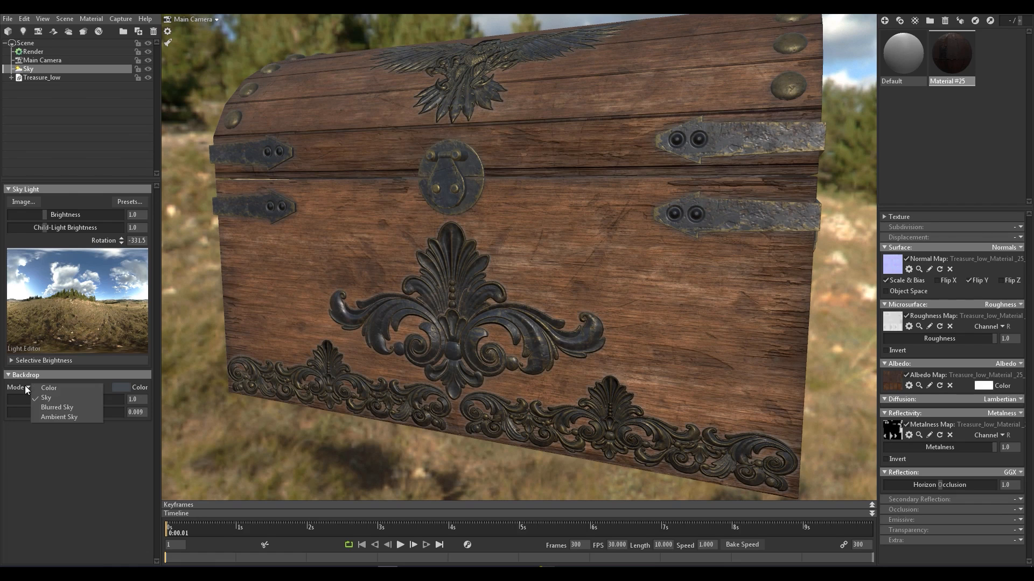
pyautogui.click(46, 388)
pyautogui.scroll(-4, 350, 302)
pyautogui.moveTo(350, 302); pyautogui.dragTo(423, 279)
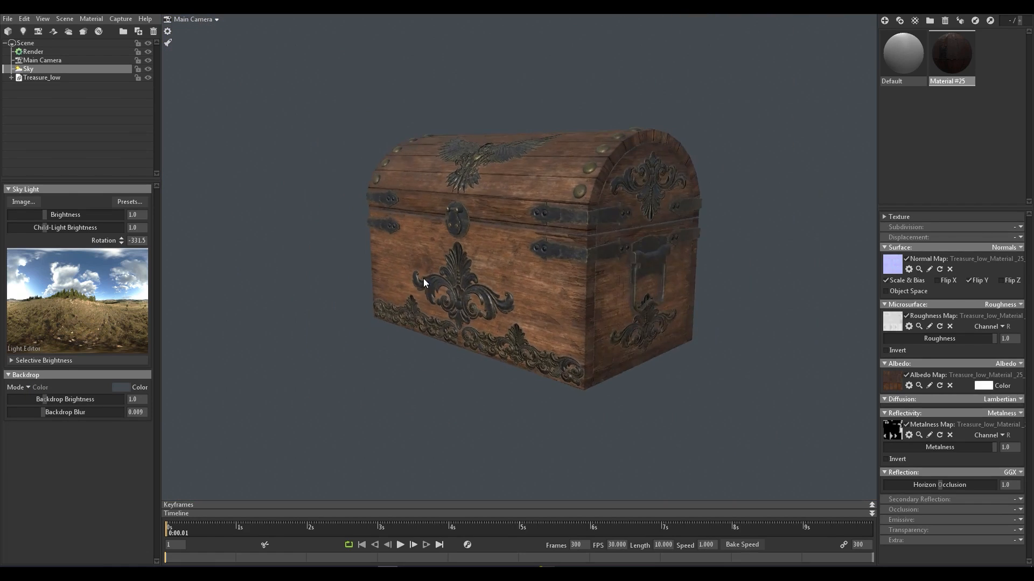
pyautogui.scroll(4, 424, 306)
# Step: Set the backdrop color to the dark grey 1d1d1d and check the chest against it
pyautogui.click(120, 388)
pyautogui.moveTo(183, 484); pyautogui.dragTo(172, 543)
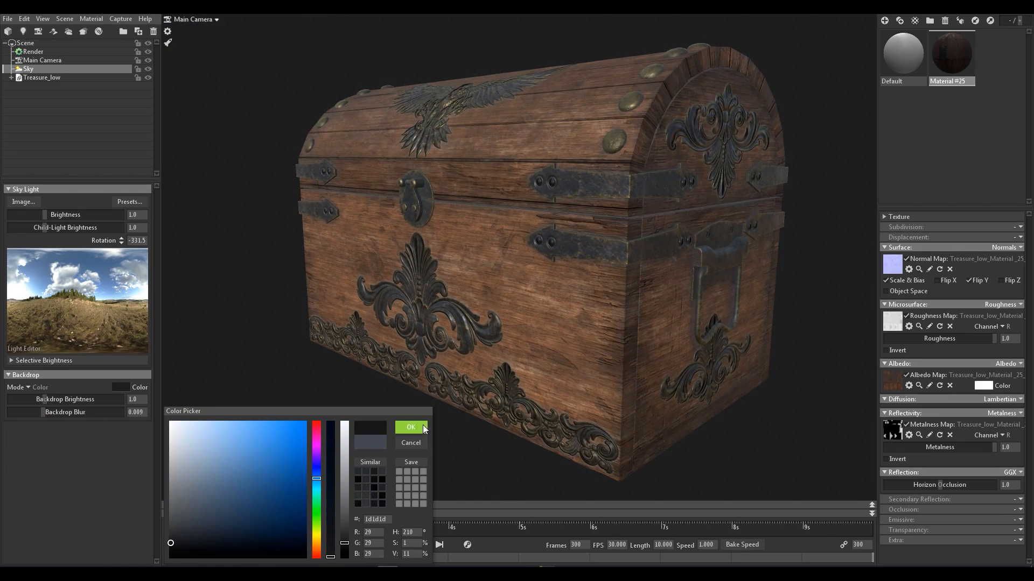
pyautogui.click(424, 426)
pyautogui.scroll(-4, 533, 329)
pyautogui.moveTo(533, 329); pyautogui.dragTo(585, 352)
pyautogui.scroll(4, 584, 351)
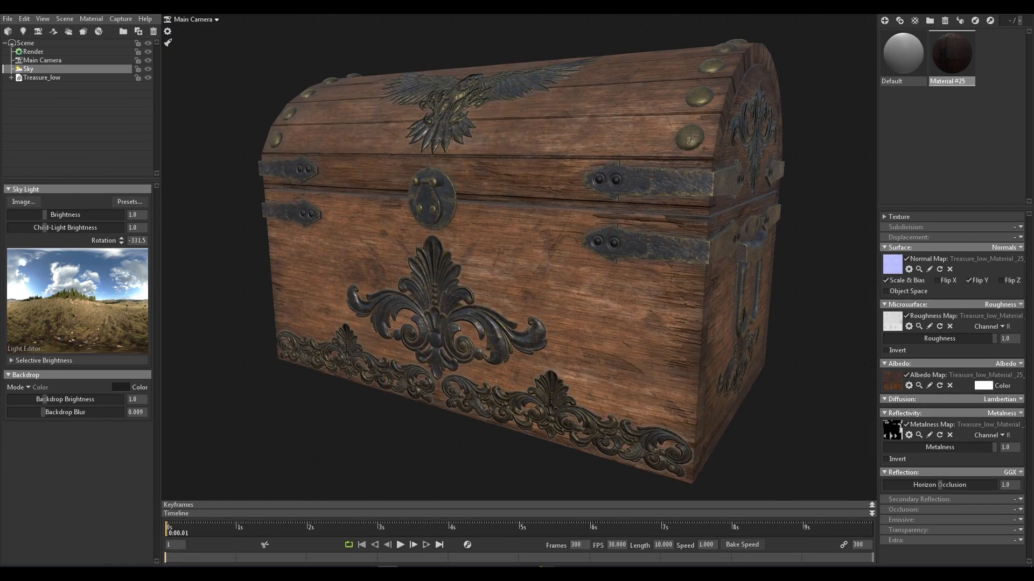
# Step: Set the main camera's tone mapping to ACES and check the chest's contrast
pyautogui.click(50, 58)
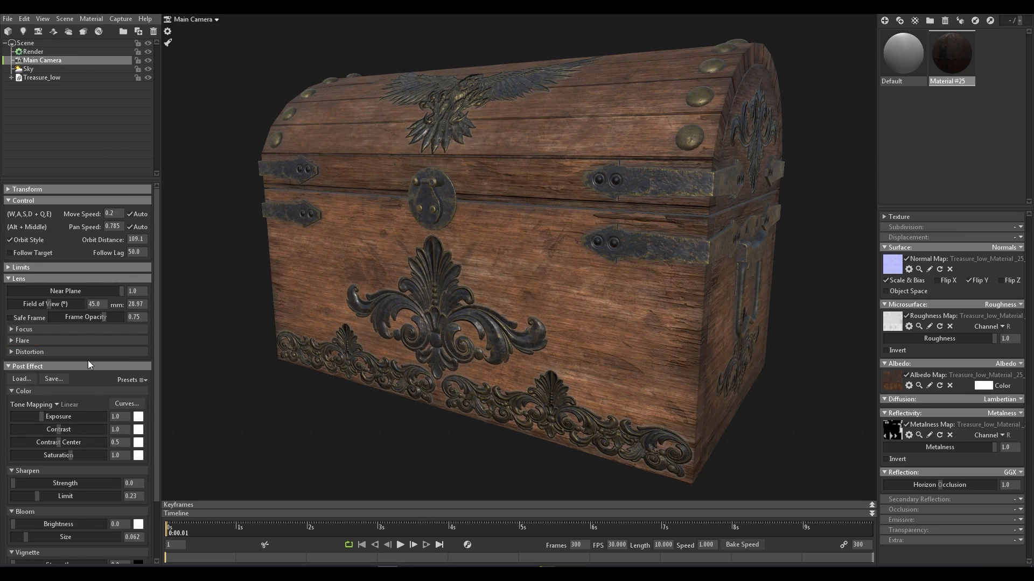
pyautogui.click(64, 404)
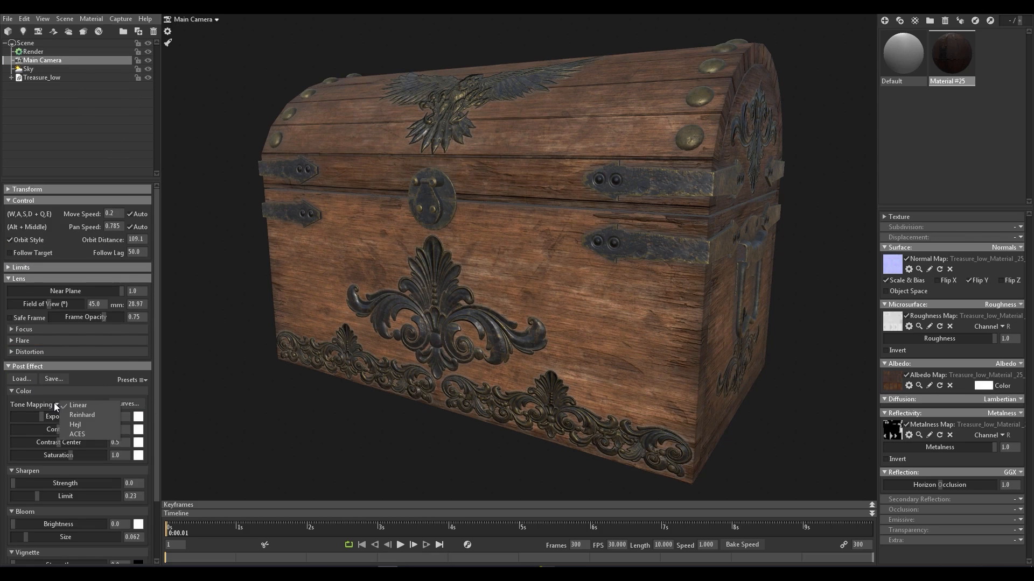
pyautogui.click(71, 436)
pyautogui.scroll(-2, 474, 259)
pyautogui.moveTo(499, 260); pyautogui.dragTo(542, 283)
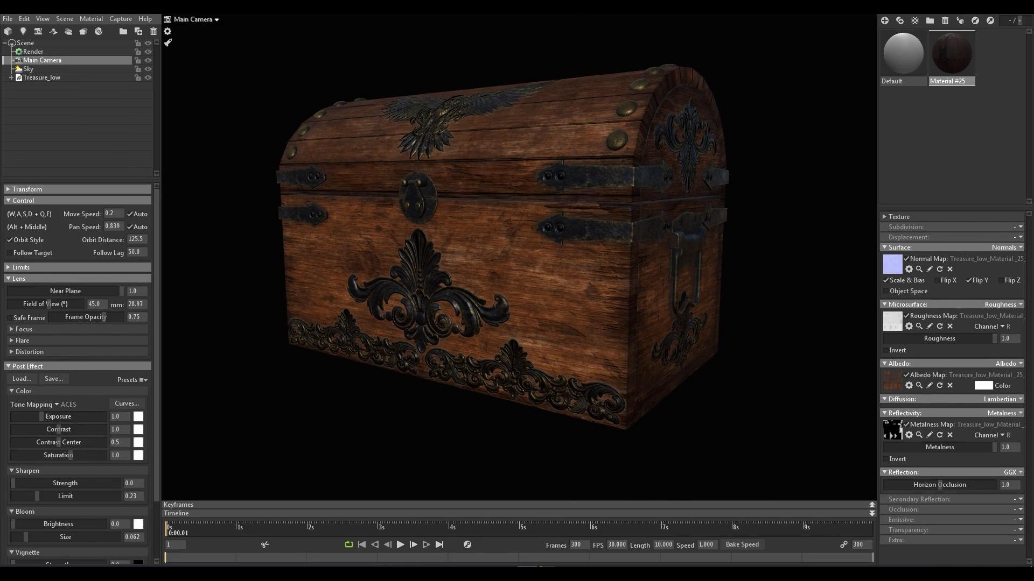
pyautogui.scroll(2, 340, 318)
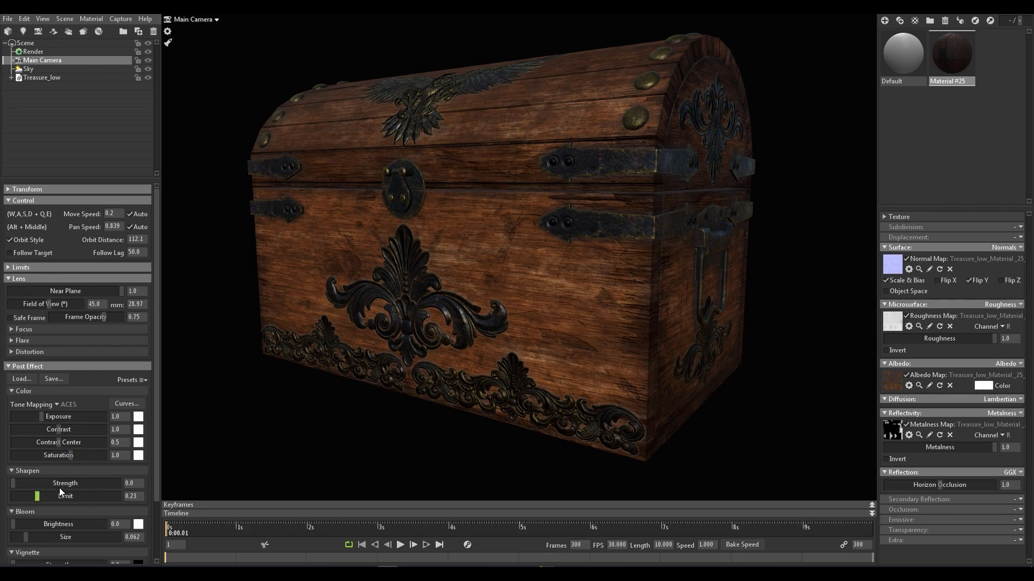
# Step: Set the main camera's sharpen strength to 0.5, trying 1.0 on the chest's details first
pyautogui.moveTo(81, 484); pyautogui.dragTo(119, 494)
pyautogui.moveTo(548, 296)
pyautogui.mouseDown()
pyautogui.moveTo(561, 296)
pyautogui.moveTo(561, 311)
pyautogui.mouseUp()
pyautogui.moveTo(560, 307)
pyautogui.mouseDown(button='right')
pyautogui.moveTo(570, 332)
pyautogui.moveTo(547, 296)
pyautogui.mouseUp(button='right')
pyautogui.moveTo(547, 296); pyautogui.dragTo(527, 299)
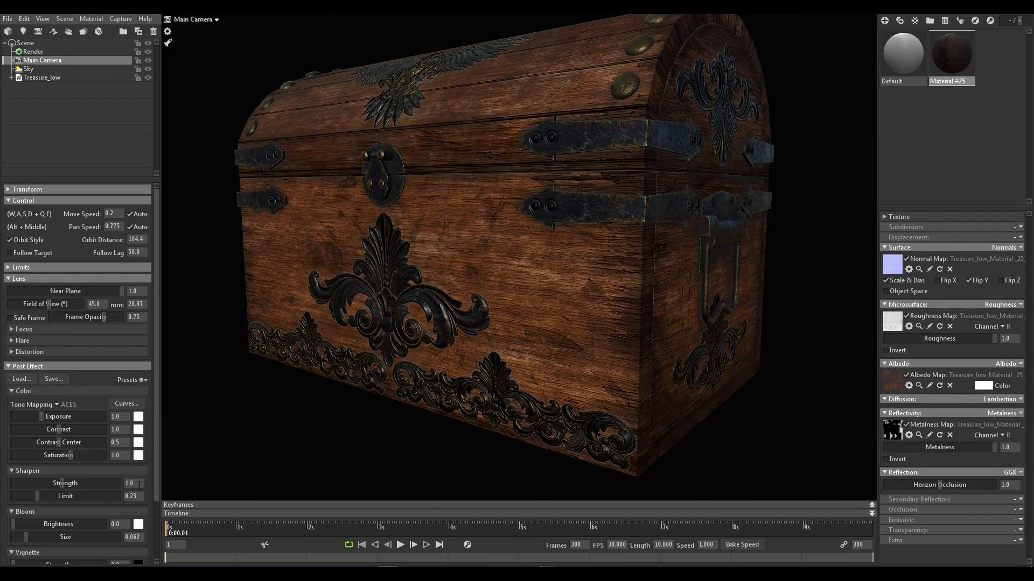
pyautogui.write('.5')
pyautogui.moveTo(24, 488); pyautogui.dragTo(57, 494)
pyautogui.click(141, 485)
# Step: Try raising the main camera's exposure to about 2.4 and examine the brightened chest
pyautogui.moveTo(41, 416)
pyautogui.mouseDown()
pyautogui.moveTo(30, 417)
pyautogui.moveTo(48, 416)
pyautogui.mouseUp()
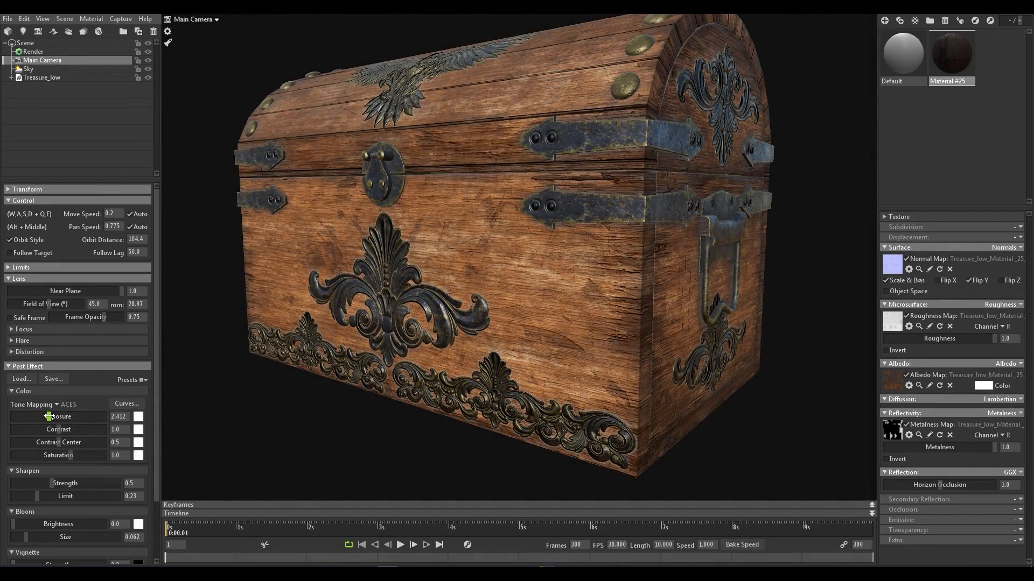
pyautogui.scroll(-2, 364, 292)
pyautogui.keyDown('alt'); pyautogui.moveTo(363, 292); pyautogui.dragTo(438, 225); pyautogui.keyUp('alt')
pyautogui.scroll(5, 425, 253)
pyautogui.scroll(-4, 442, 263)
pyautogui.scroll(2, 444, 247)
pyautogui.scroll(-5, 447, 267)
pyautogui.scroll(3, 438, 225)
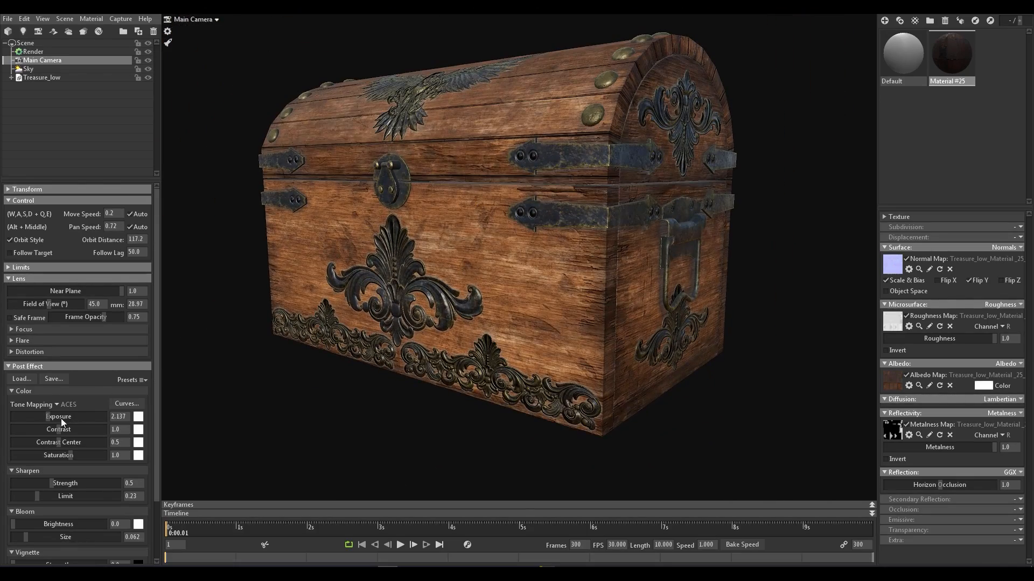
# Step: Set the main camera's exposure to 1.75, comparing it with a darker setting of 1.5
pyautogui.moveTo(48, 420); pyautogui.dragTo(44, 417)
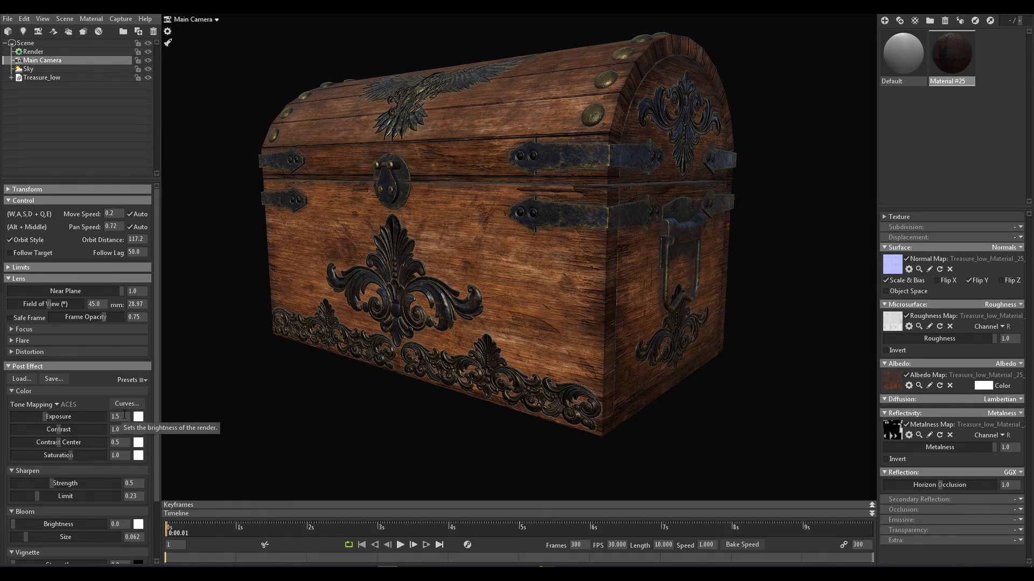
pyautogui.moveTo(296, 368); pyautogui.dragTo(318, 388)
pyautogui.moveTo(45, 422)
pyautogui.mouseDown()
pyautogui.moveTo(37, 418)
pyautogui.moveTo(47, 418)
pyautogui.mouseUp()
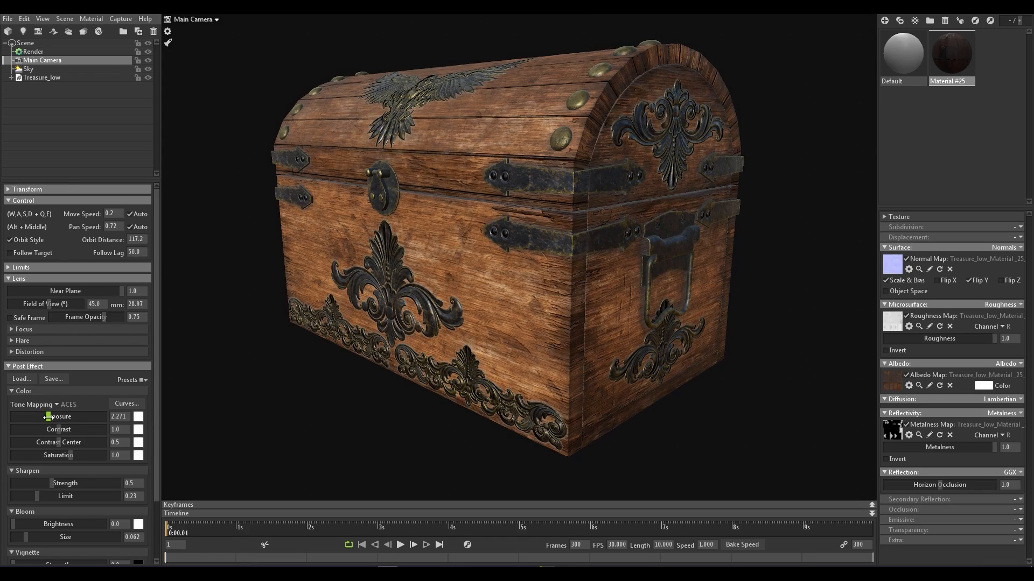
pyautogui.write('1.75')
pyautogui.press('Return')
# Step: Examine the chest's front ornaments, lock and iron straps up close under the adjusted camera effects
pyautogui.moveTo(433, 292); pyautogui.dragTo(444, 177)
pyautogui.moveTo(444, 174); pyautogui.dragTo(452, 226, button='right')
pyautogui.moveTo(467, 228); pyautogui.dragTo(452, 224)
pyautogui.moveTo(452, 224); pyautogui.dragTo(414, 210, button='right')
pyautogui.moveTo(415, 210); pyautogui.dragTo(295, 240)
pyautogui.moveTo(295, 240); pyautogui.dragTo(393, 283, button='right')
pyautogui.moveTo(393, 282); pyautogui.dragTo(345, 278)
pyautogui.moveTo(431, 286); pyautogui.dragTo(393, 269, button='right')
pyautogui.moveTo(393, 269); pyautogui.dragTo(468, 285)
pyautogui.moveTo(469, 285); pyautogui.dragTo(487, 302, button='right')
pyautogui.moveTo(487, 302); pyautogui.dragTo(464, 286)
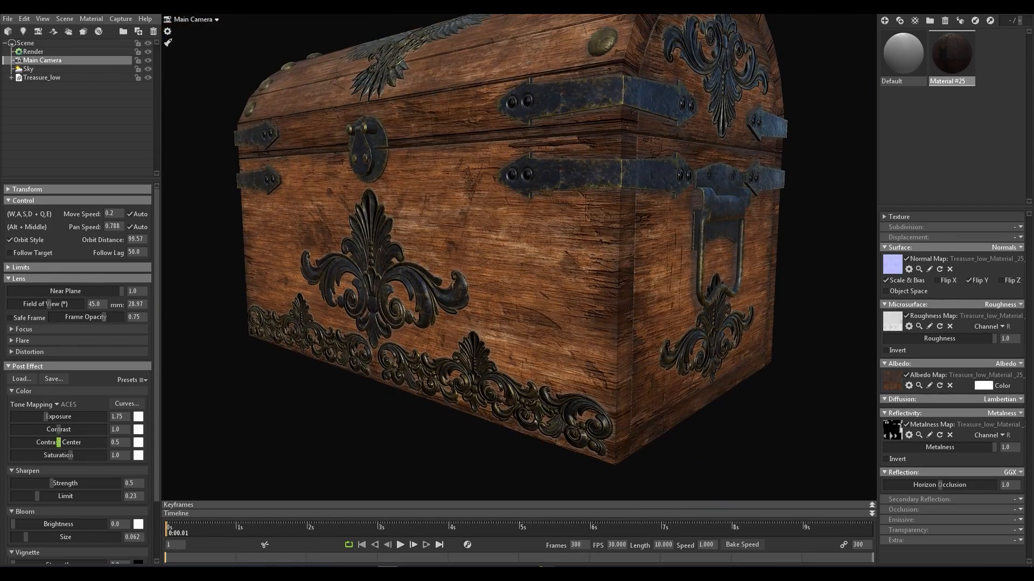
# Step: Examine the chest's back with its hinges and eagle relief, and its handled end
pyautogui.moveTo(407, 310); pyautogui.dragTo(392, 287, button='right')
pyautogui.moveTo(493, 248); pyautogui.dragTo(541, 298)
pyautogui.moveTo(541, 299); pyautogui.dragTo(600, 336, button='right')
pyautogui.moveTo(601, 337); pyautogui.dragTo(626, 298)
pyautogui.moveTo(625, 299); pyautogui.dragTo(631, 301, button='right')
pyautogui.keyDown('shift'); pyautogui.moveTo(631, 302); pyautogui.dragTo(581, 300); pyautogui.keyUp('shift')
pyautogui.moveTo(581, 303); pyautogui.dragTo(548, 305, button='right')
pyautogui.moveTo(547, 305); pyautogui.dragTo(450, 322)
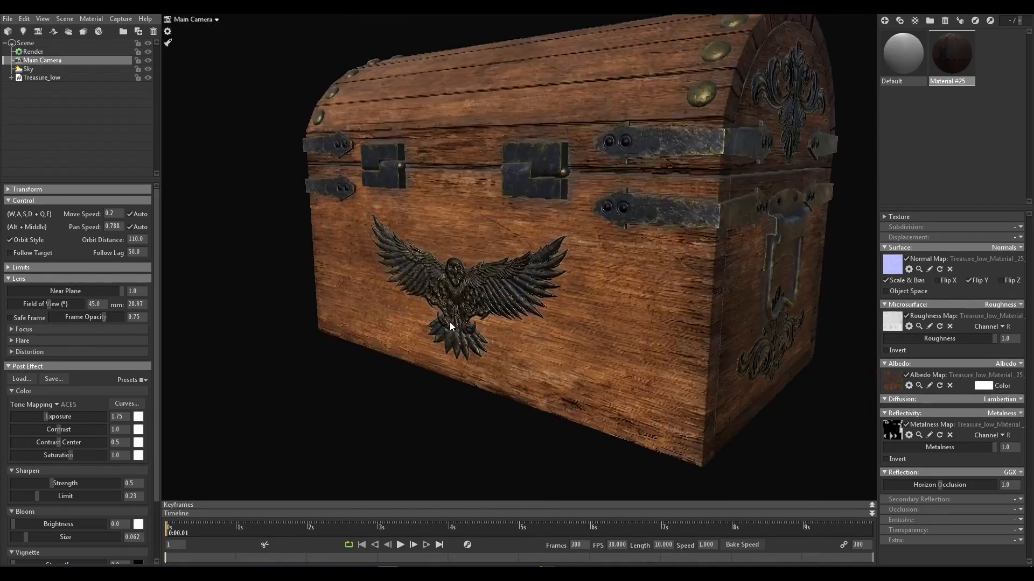
pyautogui.moveTo(450, 322); pyautogui.dragTo(505, 292, button='right')
pyautogui.moveTo(505, 292); pyautogui.dragTo(301, 310)
# Step: Add a shadow catcher to the scene and rotate the sky light to check the shading around the chest
pyautogui.click(52, 35)
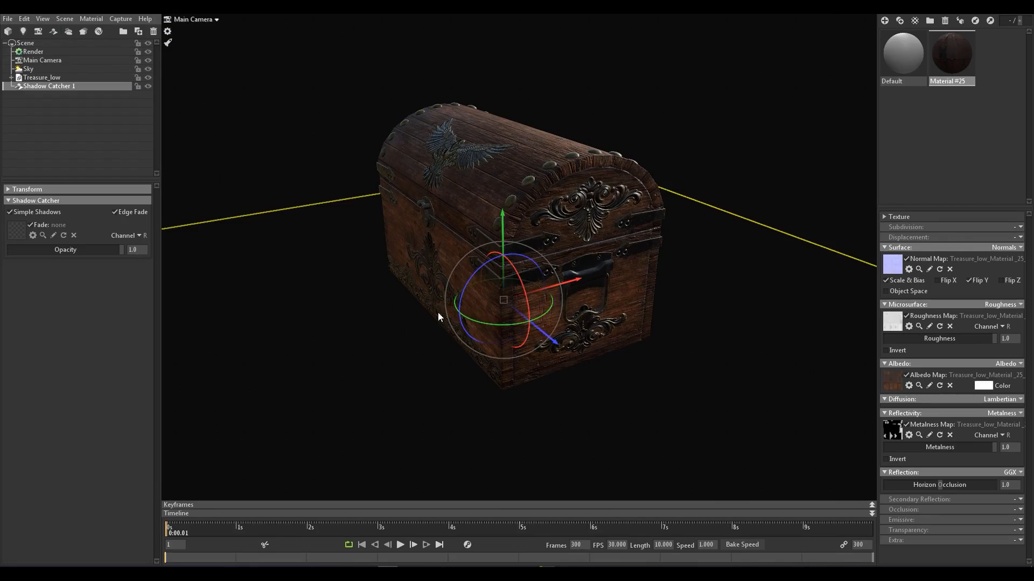
pyautogui.keyDown('shift'); pyautogui.moveTo(438, 313); pyautogui.dragTo(360, 291); pyautogui.keyUp('shift')
pyautogui.moveTo(360, 291); pyautogui.dragTo(438, 315, button='right')
pyautogui.moveTo(438, 316); pyautogui.dragTo(501, 243)
pyautogui.keyDown('shift'); pyautogui.moveTo(501, 242); pyautogui.dragTo(361, 235); pyautogui.keyUp('shift')
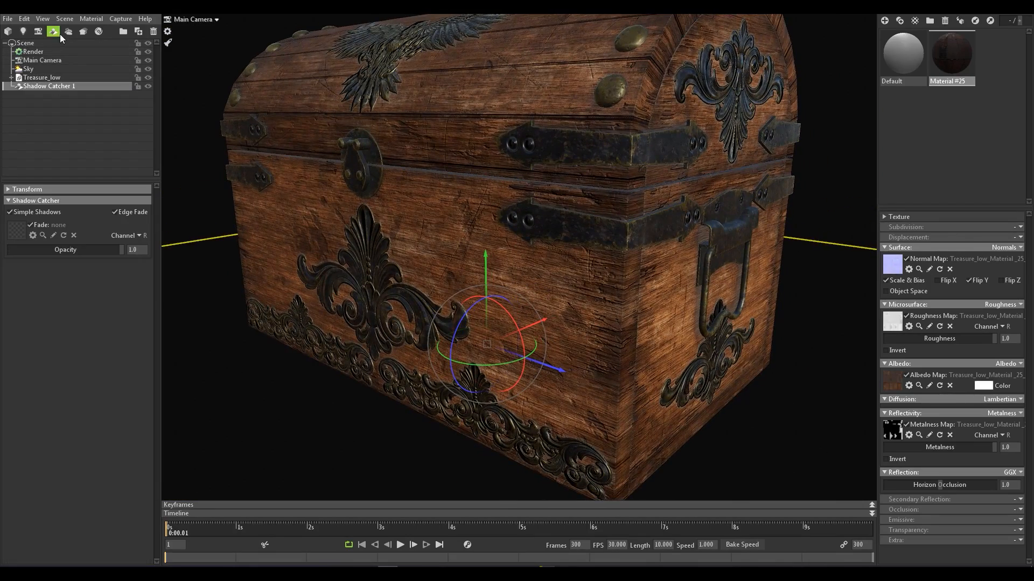
pyautogui.moveTo(226, 205); pyautogui.dragTo(173, 111, button='right')
pyautogui.click(149, 86)
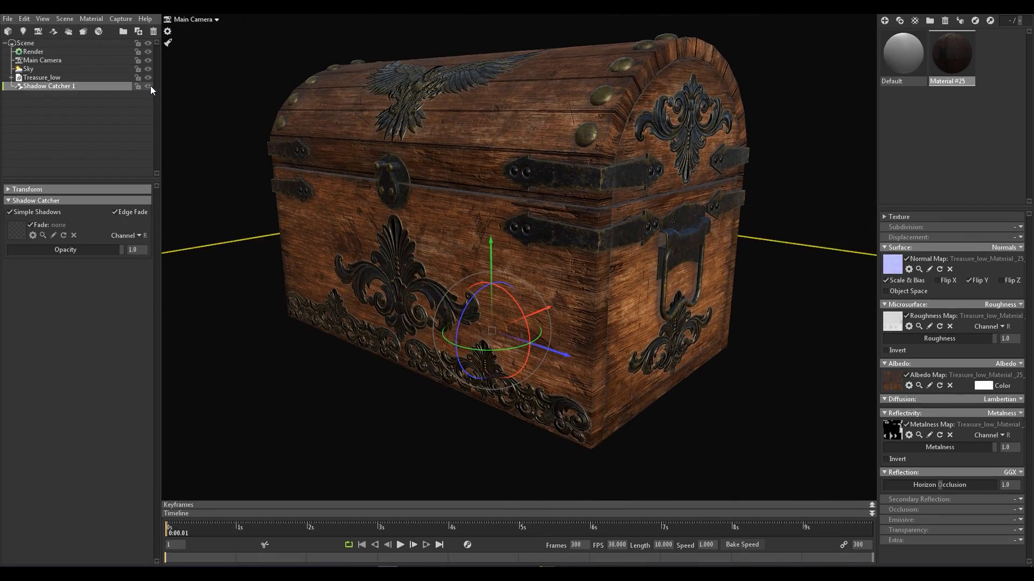
pyautogui.moveTo(254, 162); pyautogui.dragTo(332, 215)
pyautogui.moveTo(332, 214); pyautogui.dragTo(337, 224, button='right')
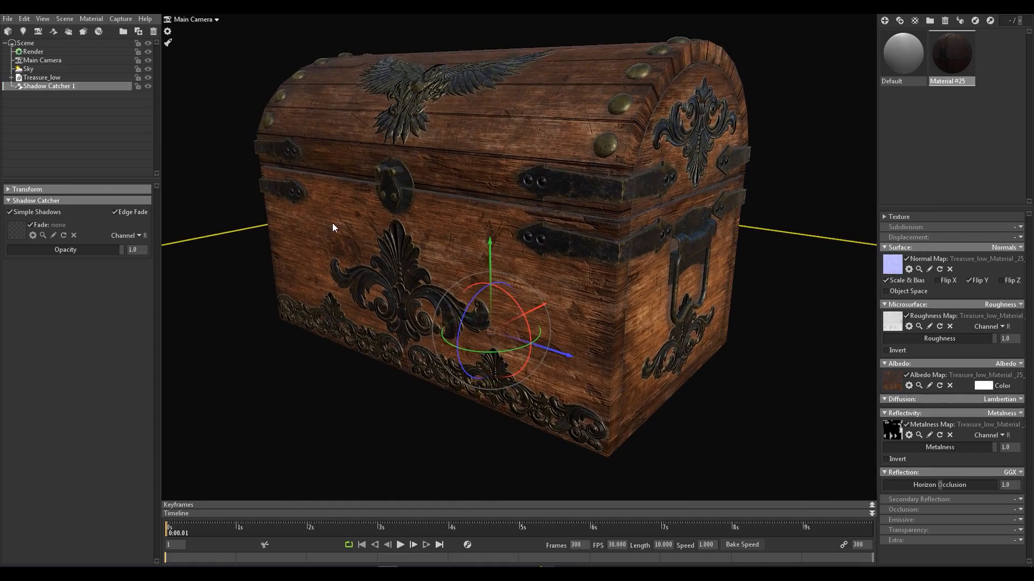
# Step: Set the main camera's exposure to 1.0
pyautogui.moveTo(325, 384); pyautogui.dragTo(377, 323)
pyautogui.click(42, 60)
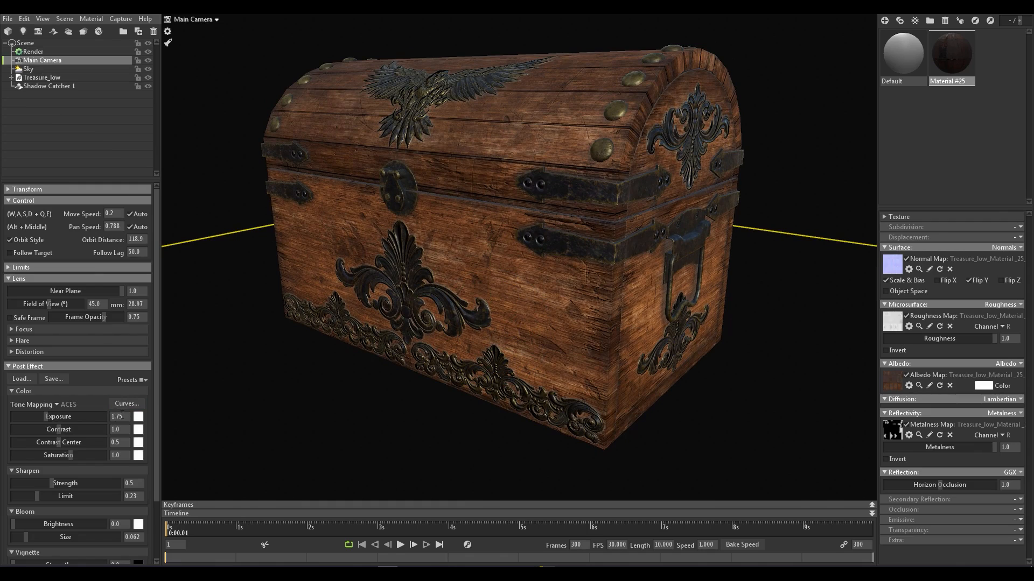
pyautogui.write('1')
pyautogui.press('Return')
pyautogui.moveTo(416, 217); pyautogui.dragTo(429, 184)
# Step: Set the sky light's brightness to about 1.6, comparing it with a brighter 2.3, and rotate the sky around the chest
pyautogui.click(31, 69)
pyautogui.moveTo(49, 218); pyautogui.dragTo(51, 214)
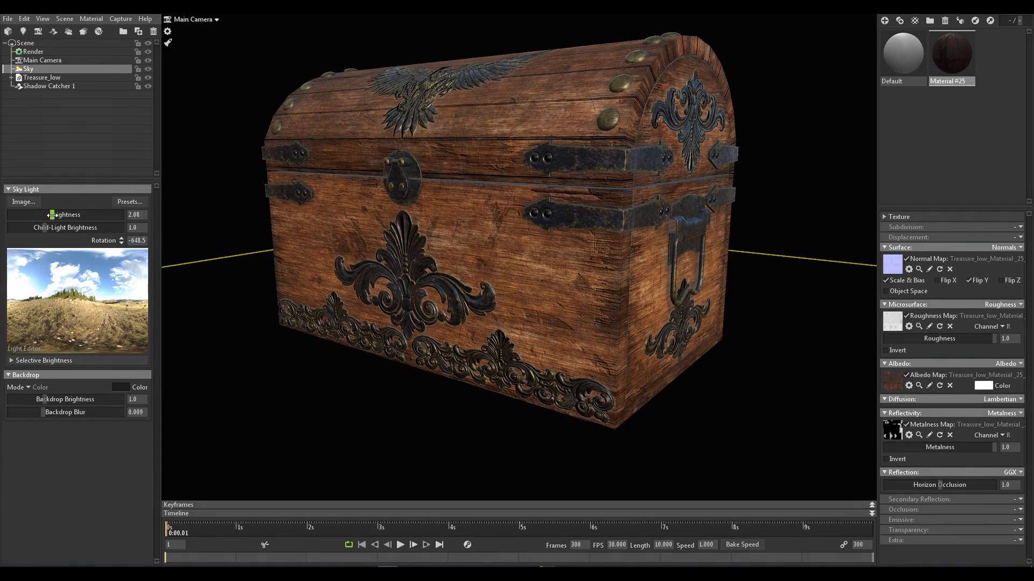
pyautogui.moveTo(51, 215); pyautogui.dragTo(54, 215)
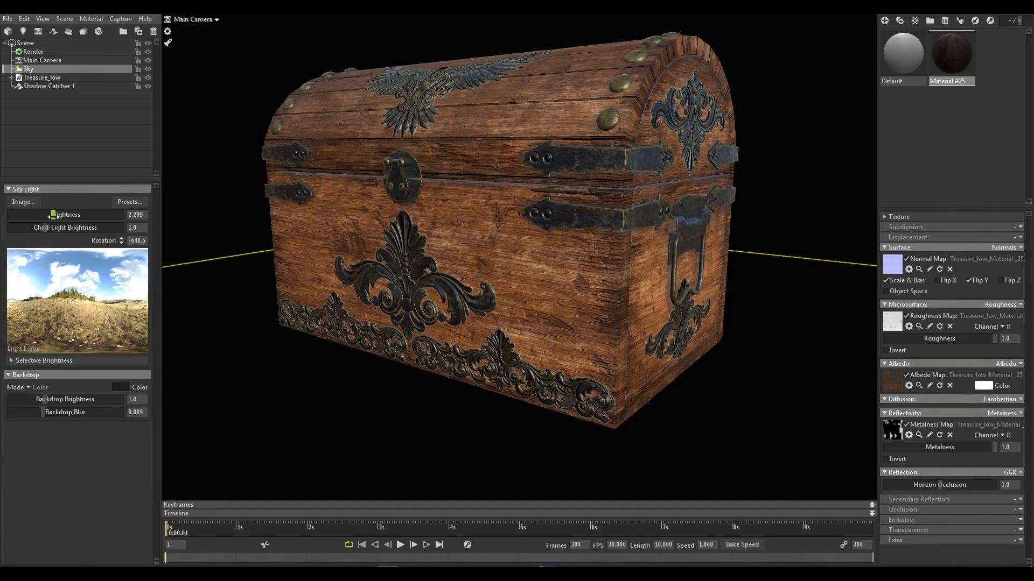
pyautogui.scroll(-2, 326, 286)
pyautogui.scroll(2, 345, 290)
pyautogui.moveTo(348, 289); pyautogui.dragTo(461, 334)
pyautogui.scroll(2, 462, 334)
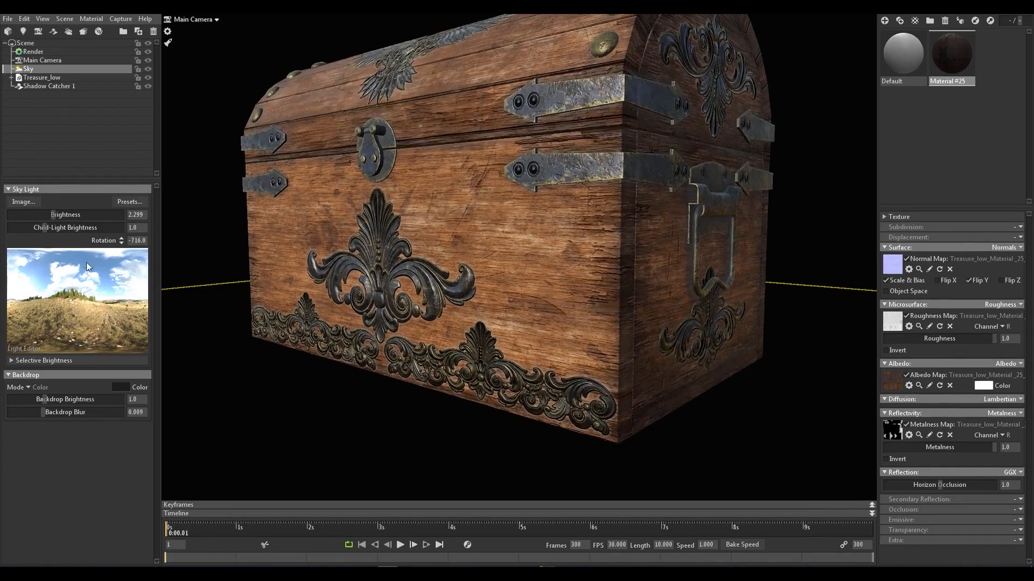
pyautogui.moveTo(54, 220); pyautogui.dragTo(50, 216)
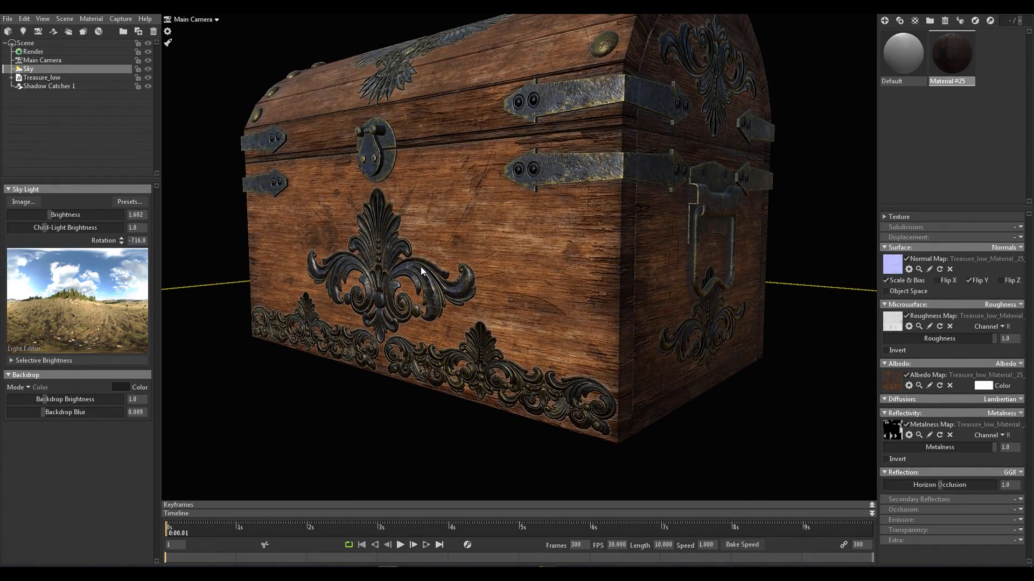
# Step: Add a spot light aimed at the chest from a raised, zoomed-out view of its front corner
pyautogui.scroll(-5, 421, 271)
pyautogui.moveTo(431, 275); pyautogui.dragTo(496, 302)
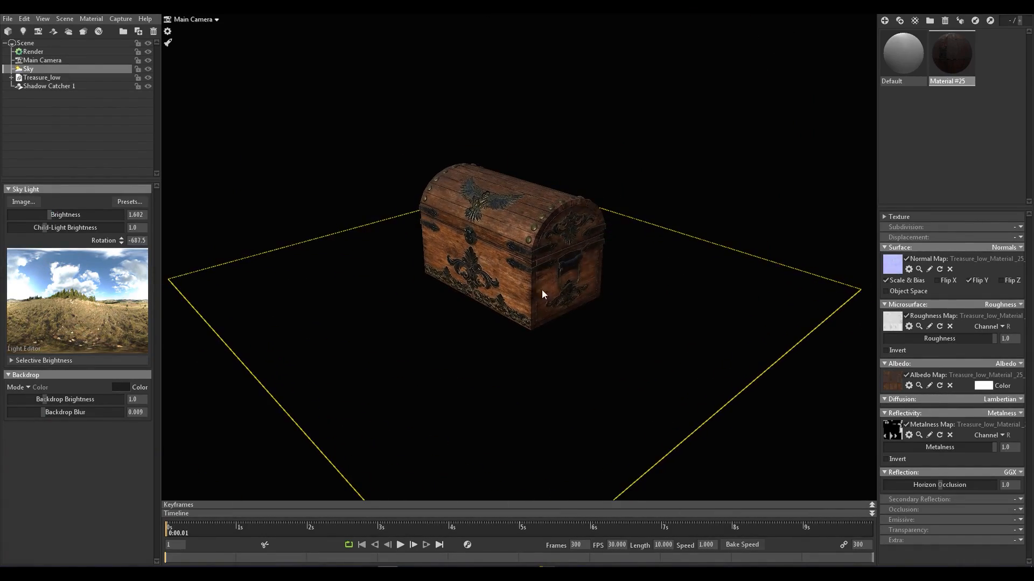
pyautogui.click(23, 31)
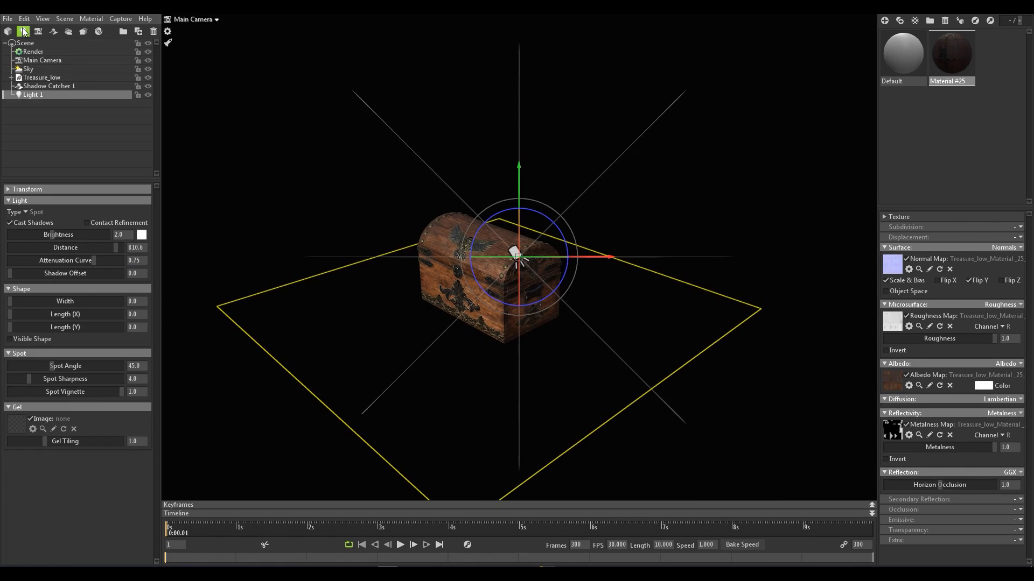
pyautogui.moveTo(301, 280); pyautogui.dragTo(517, 345)
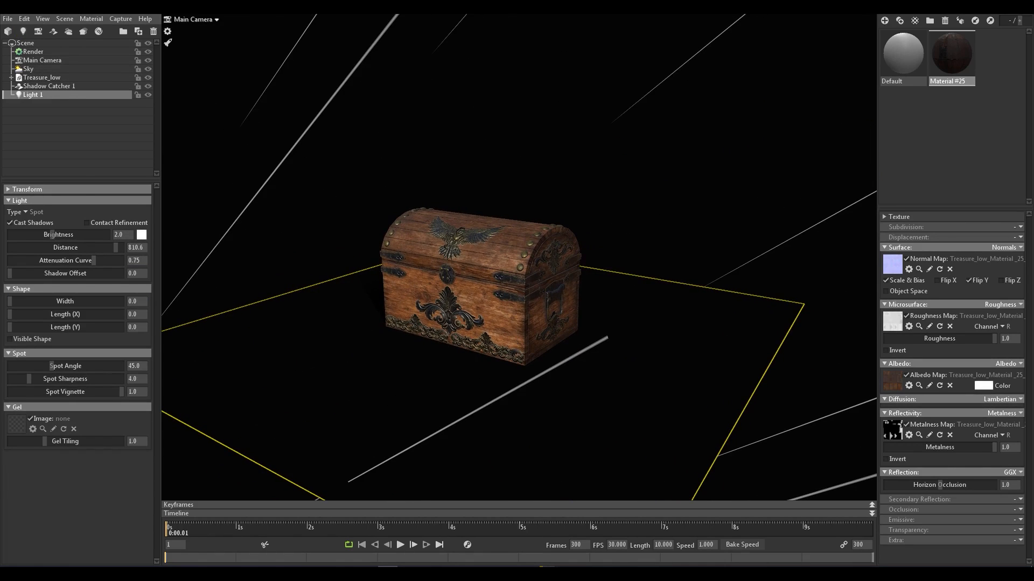
pyautogui.scroll(3, 380, 400)
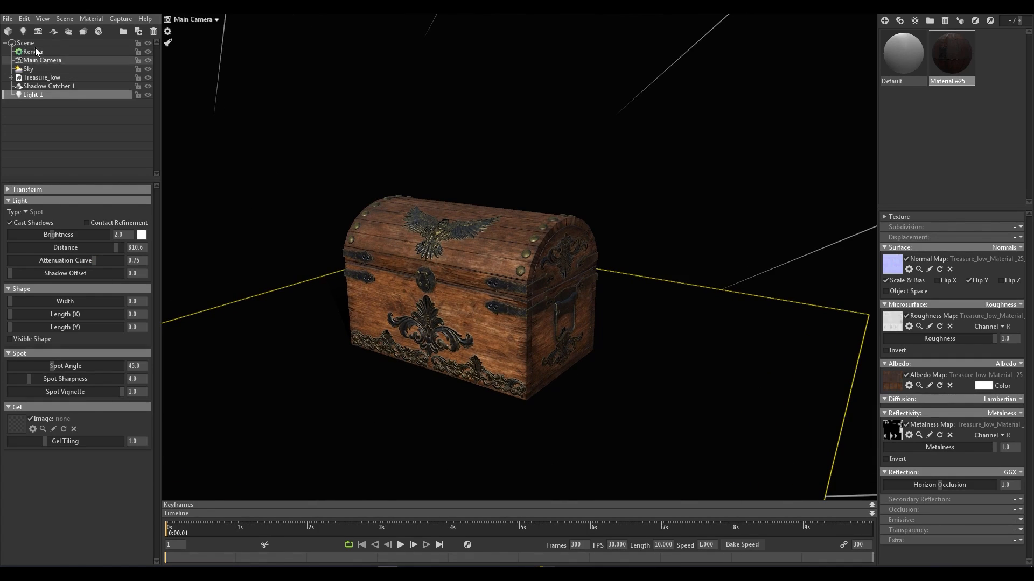
# Step: Set the sky's backdrop color to dark grey 2b2c2c
pyautogui.click(28, 60)
pyautogui.click(34, 68)
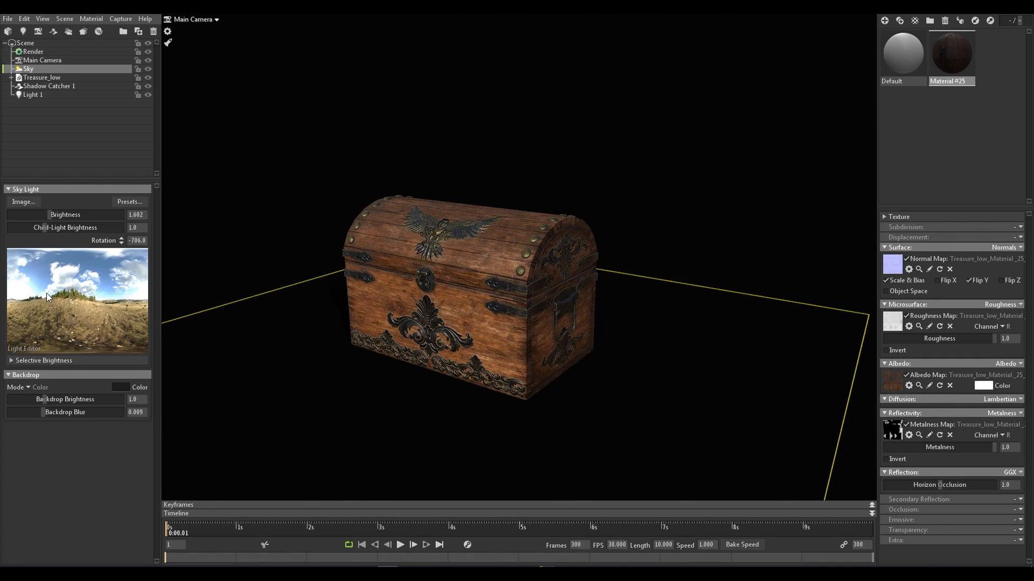
pyautogui.click(121, 387)
pyautogui.click(172, 531)
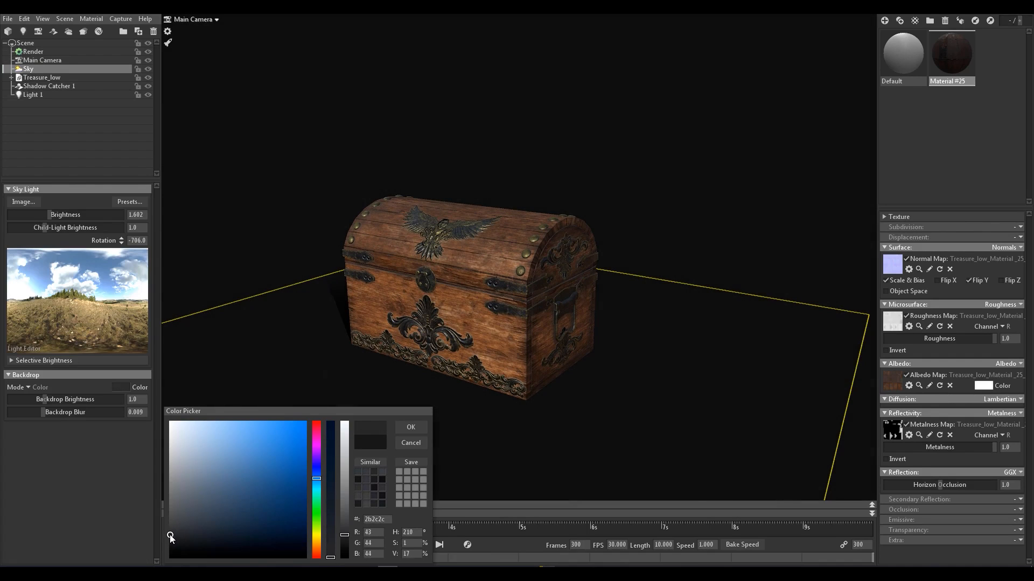
pyautogui.click(406, 432)
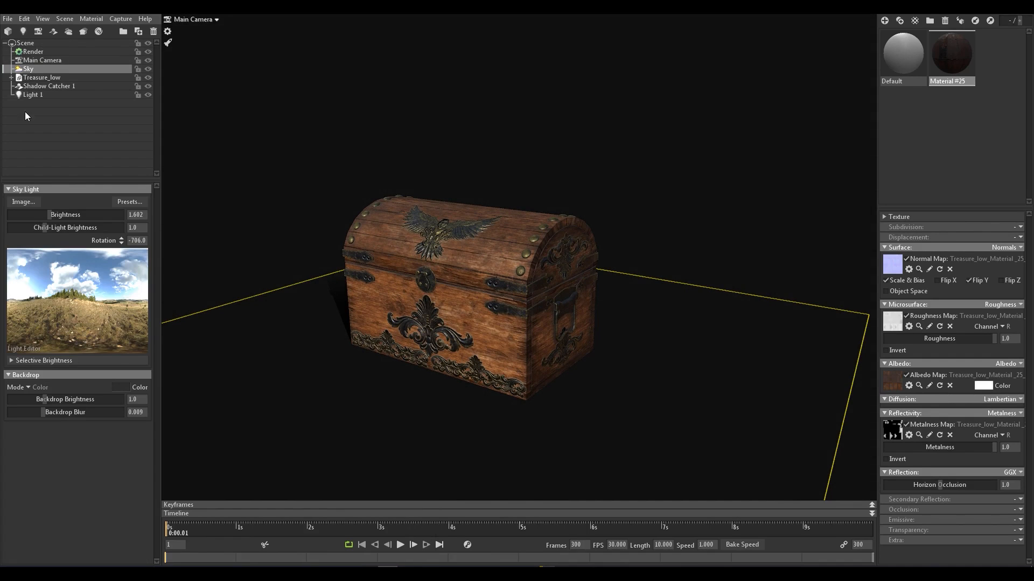
# Step: Check the spot light's placement relative to the chest and raise its brightness to 7.43
pyautogui.click(32, 96)
pyautogui.keyDown('alt'); pyautogui.moveTo(426, 334); pyautogui.dragTo(532, 399); pyautogui.keyUp('alt')
pyautogui.scroll(-5, 345, 246)
pyautogui.moveTo(576, 475); pyautogui.dragTo(570, 422)
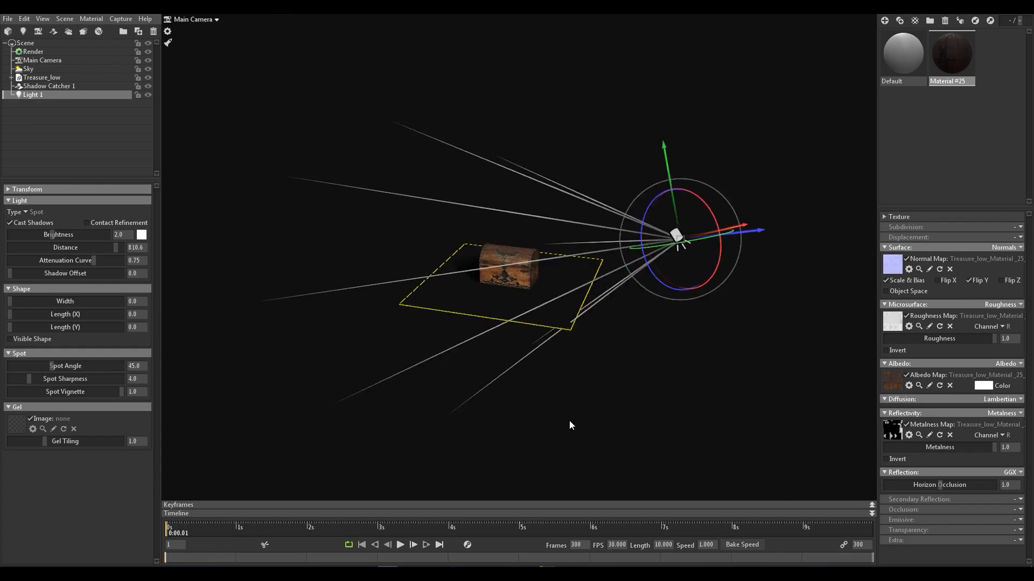
pyautogui.scroll(10, 493, 268)
pyautogui.keyDown('alt'); pyautogui.moveTo(493, 268); pyautogui.dragTo(458, 288); pyautogui.keyUp('alt')
pyautogui.scroll(1, 458, 288)
pyautogui.moveTo(60, 235); pyautogui.dragTo(62, 235)
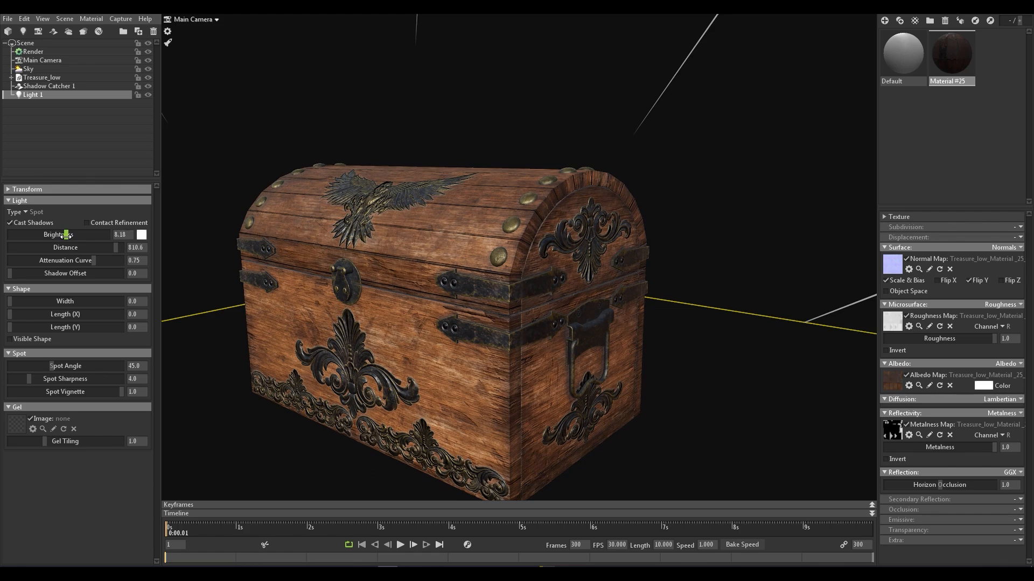
# Step: Toggle the spot light's visibility to compare the chest's shading with and without it
pyautogui.keyDown('alt'); pyautogui.moveTo(335, 308); pyautogui.dragTo(322, 303); pyautogui.keyUp('alt')
pyautogui.click(145, 95)
pyautogui.click(145, 95)
pyautogui.click(145, 95)
pyautogui.keyDown('alt'); pyautogui.moveTo(330, 270); pyautogui.dragTo(347, 269); pyautogui.keyUp('alt')
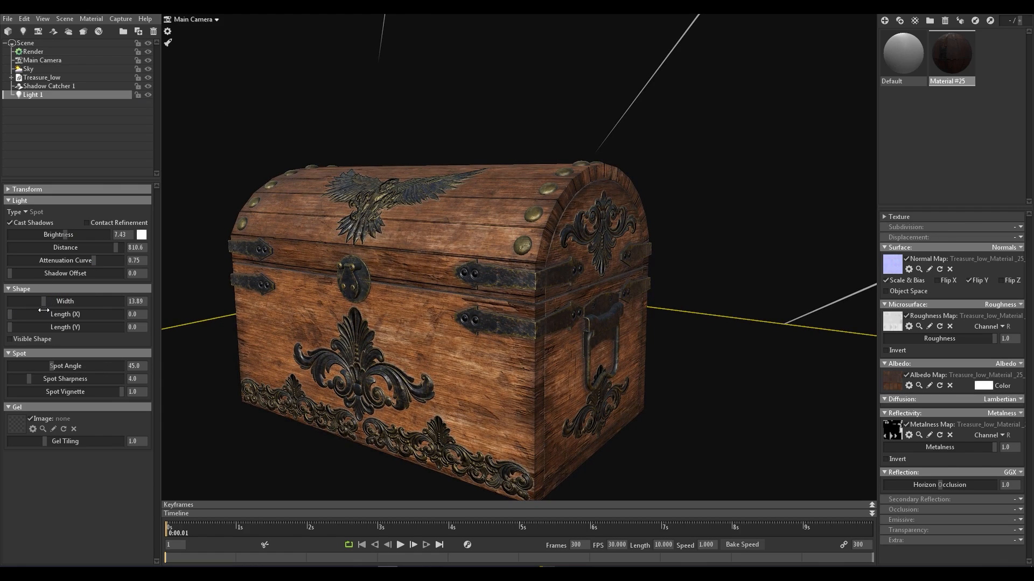
pyautogui.click(149, 96)
pyautogui.click(148, 96)
pyautogui.click(148, 96)
# Step: Try a spot light width of about 156 to soften the chest's shadow on the shadow catcher
pyautogui.keyDown('alt'); pyautogui.moveTo(334, 269); pyautogui.dragTo(499, 289); pyautogui.keyUp('alt')
pyautogui.keyDown('alt'); pyautogui.moveTo(499, 288); pyautogui.dragTo(425, 333, button='right'); pyautogui.keyUp('alt')
pyautogui.keyDown('alt'); pyautogui.moveTo(426, 333); pyautogui.dragTo(427, 327); pyautogui.keyUp('alt')
pyautogui.scroll(3, 428, 327)
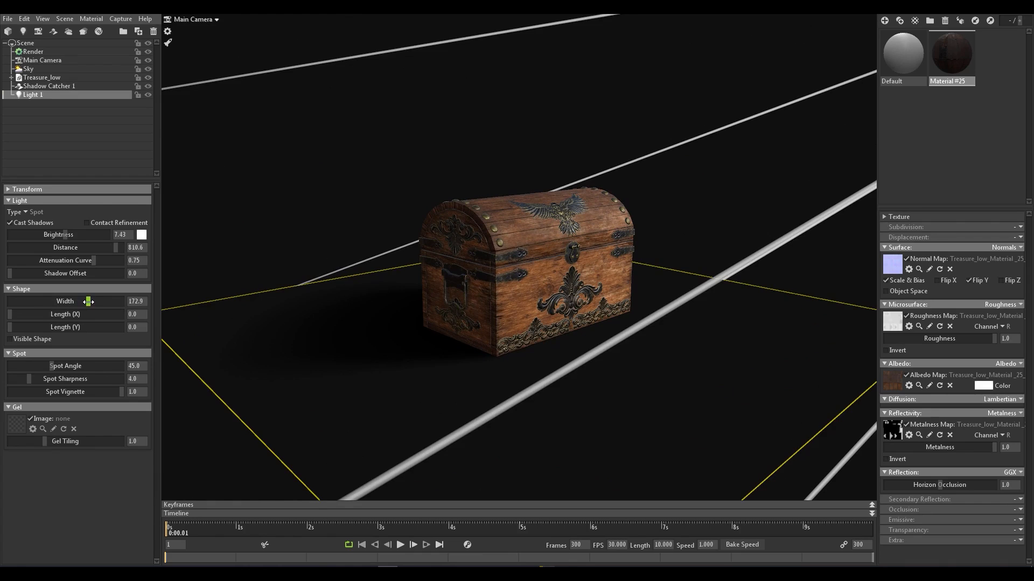
pyautogui.scroll(-5, 394, 179)
pyautogui.keyDown('alt'); pyautogui.moveTo(394, 179); pyautogui.dragTo(531, 286); pyautogui.keyUp('alt')
pyautogui.moveTo(90, 305)
pyautogui.mouseDown()
pyautogui.moveTo(59, 302)
pyautogui.moveTo(154, 288)
pyautogui.moveTo(64, 300)
pyautogui.moveTo(85, 301)
pyautogui.mouseUp()
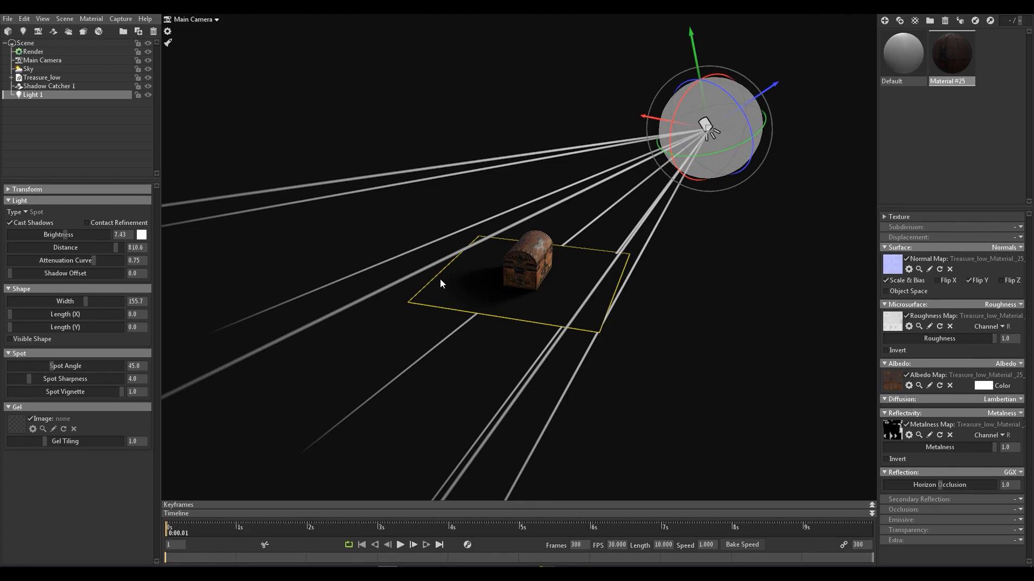
# Step: Set the spot light's width to about 111 while checking the chest's front and handled end
pyautogui.scroll(4, 558, 356)
pyautogui.keyDown('alt'); pyautogui.moveTo(559, 357); pyautogui.dragTo(423, 314); pyautogui.keyUp('alt')
pyautogui.scroll(5, 422, 314)
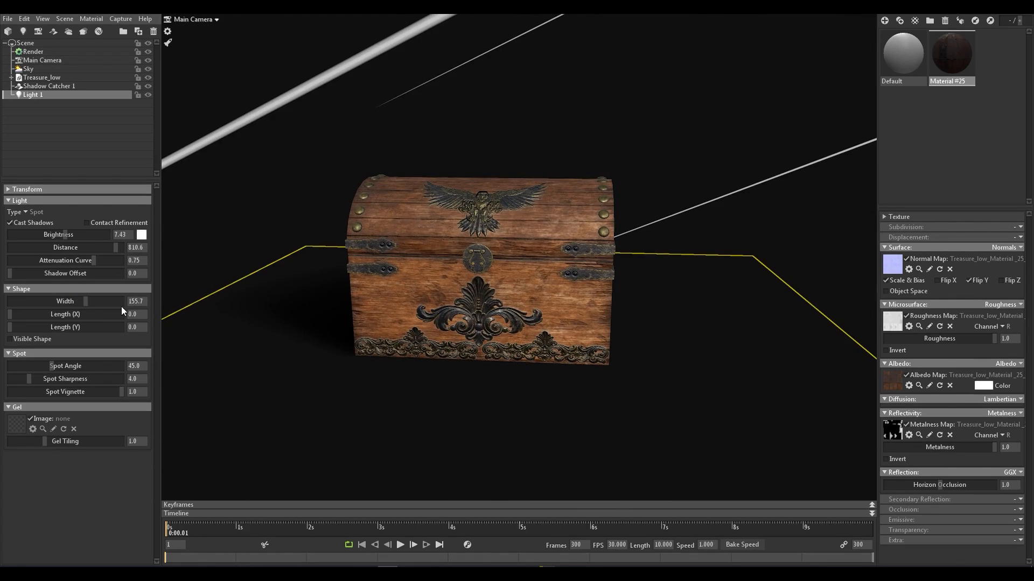
pyautogui.moveTo(87, 301); pyautogui.dragTo(57, 302)
pyautogui.moveTo(465, 274)
pyautogui.keyDown('alt'); pyautogui.mouseDown()
pyautogui.moveTo(502, 304)
pyautogui.moveTo(467, 285)
pyautogui.mouseUp(); pyautogui.keyUp('alt')
pyautogui.scroll(5, 466, 285)
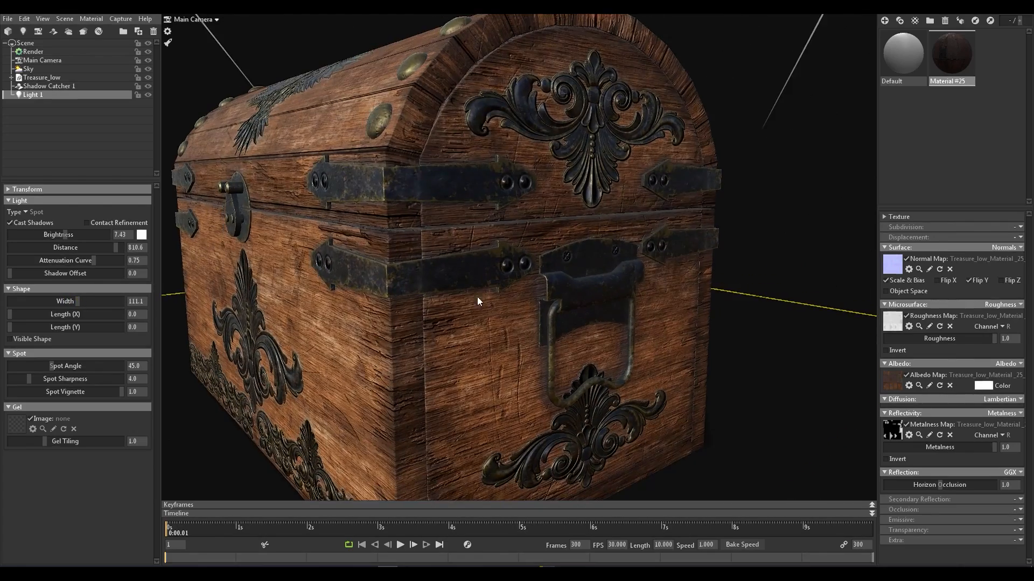
# Step: Rotate the sky light and check the chest's shading and cast shadow from several sides
pyautogui.keyDown('alt'); pyautogui.moveTo(463, 258); pyautogui.dragTo(167, 231); pyautogui.keyUp('alt')
pyautogui.scroll(-5, 400, 224)
pyautogui.keyDown('alt'); pyautogui.moveTo(400, 225); pyautogui.dragTo(428, 232); pyautogui.keyUp('alt')
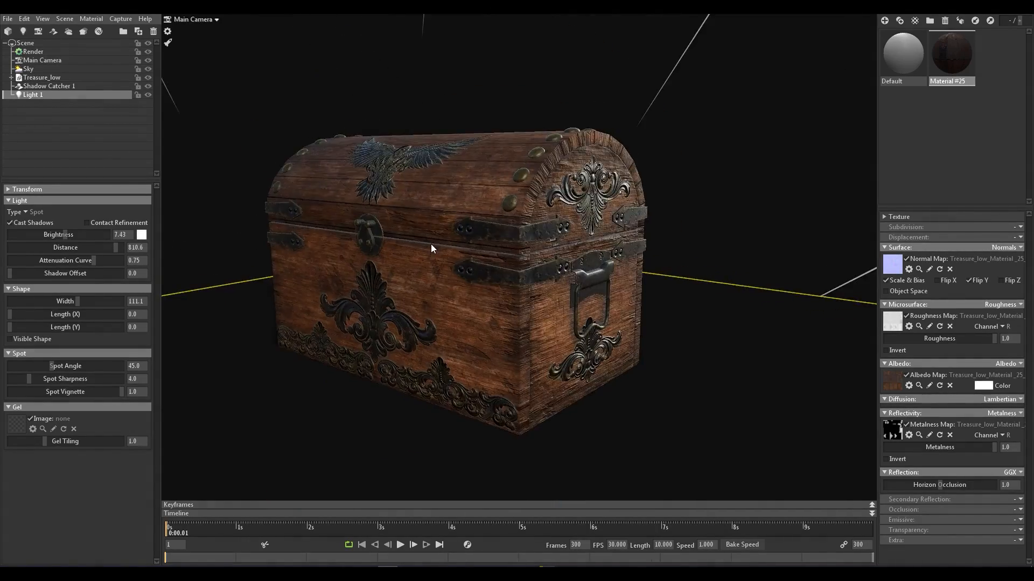
pyautogui.keyDown('shift'); pyautogui.moveTo(426, 288); pyautogui.dragTo(477, 319); pyautogui.keyUp('shift')
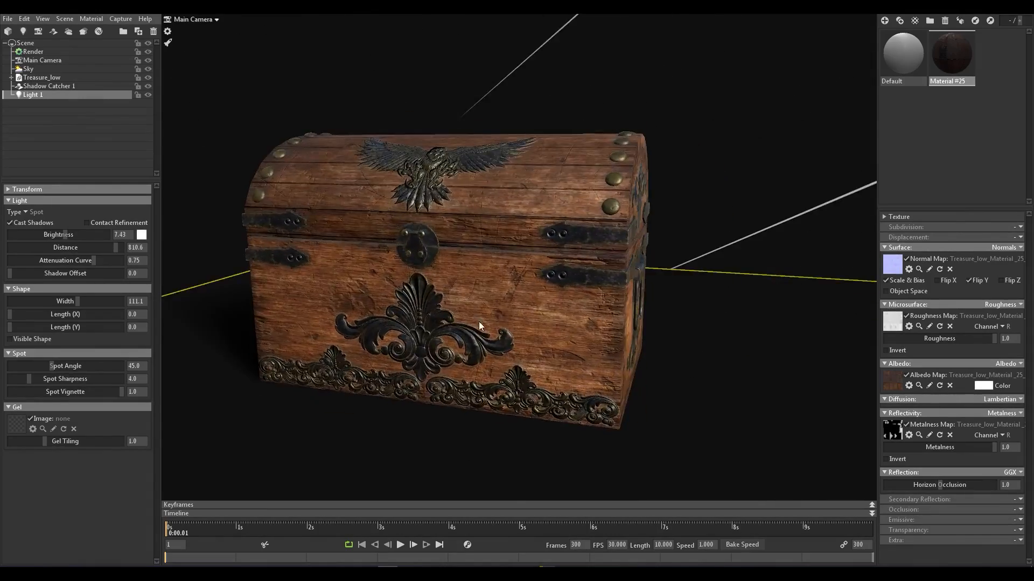
pyautogui.scroll(-5, 480, 280)
pyautogui.keyDown('alt'); pyautogui.moveTo(480, 280); pyautogui.dragTo(526, 273); pyautogui.keyUp('alt')
pyautogui.scroll(3, 557, 310)
pyautogui.scroll(-4, 515, 271)
pyautogui.scroll(4, 504, 269)
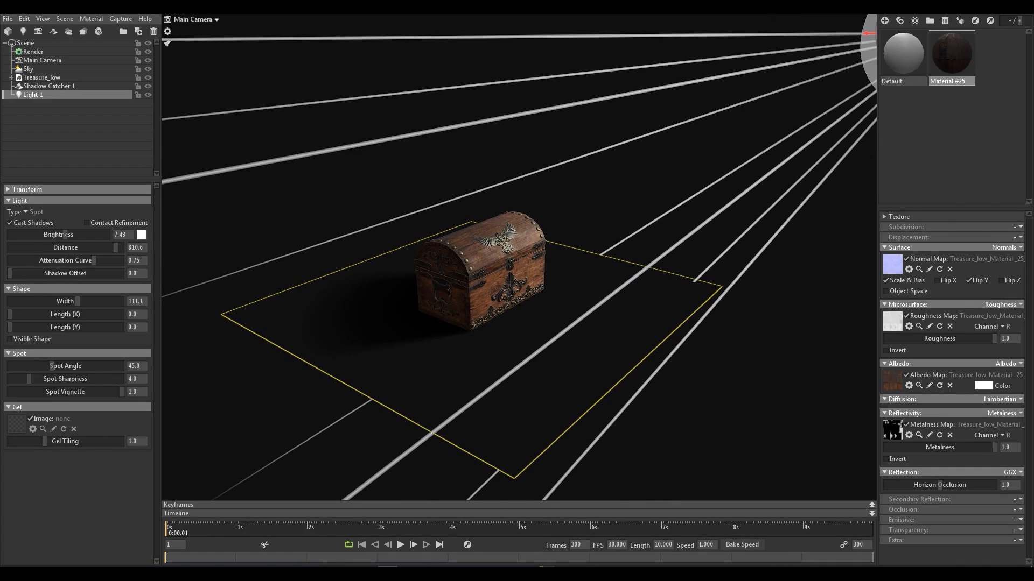
# Step: Set the main camera's field of view to 32 degrees and frame the chest's front corner
pyautogui.click(43, 63)
pyautogui.keyDown('alt'); pyautogui.moveTo(460, 268); pyautogui.dragTo(342, 259); pyautogui.keyUp('alt')
pyautogui.scroll(5, 512, 290)
pyautogui.keyDown('alt'); pyautogui.moveTo(512, 289); pyautogui.dragTo(444, 245); pyautogui.keyUp('alt')
pyautogui.scroll(3, 445, 245)
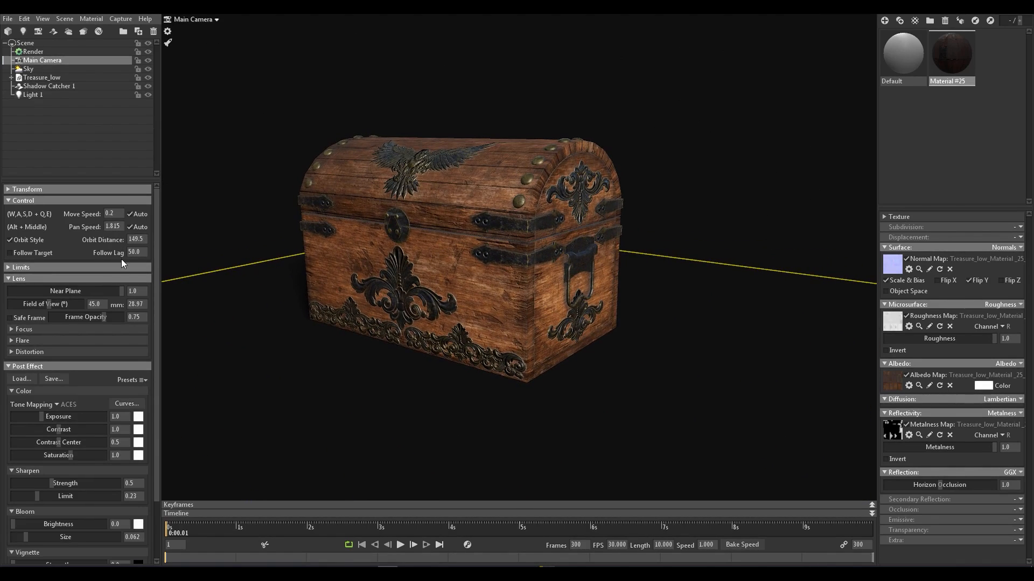
pyautogui.write('32')
pyautogui.press('Return')
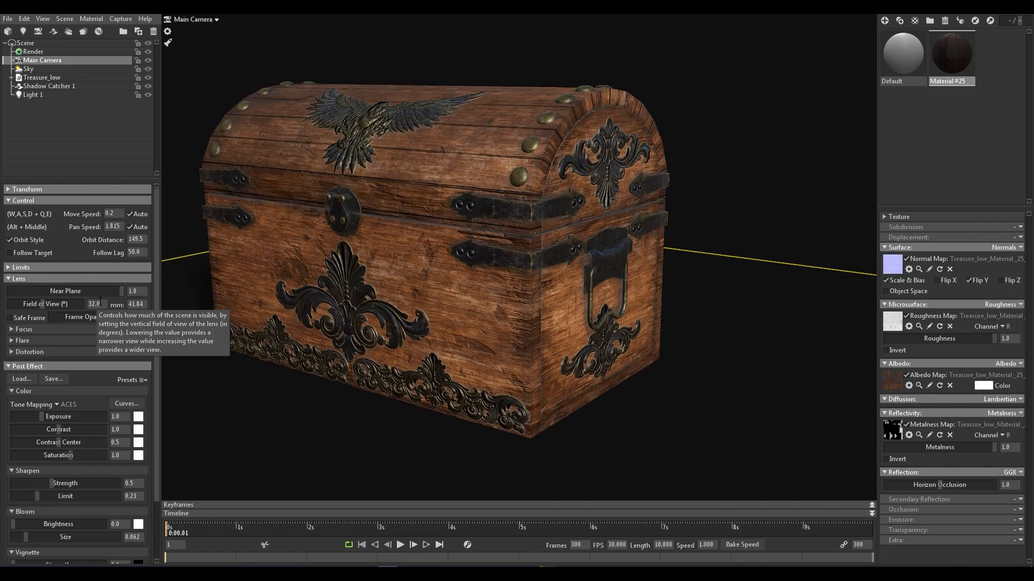
pyautogui.moveTo(359, 244)
pyautogui.keyDown('alt'); pyautogui.mouseDown()
pyautogui.moveTo(380, 215)
pyautogui.moveTo(367, 247)
pyautogui.mouseUp(); pyautogui.keyUp('alt')
pyautogui.scroll(2, 371, 245)
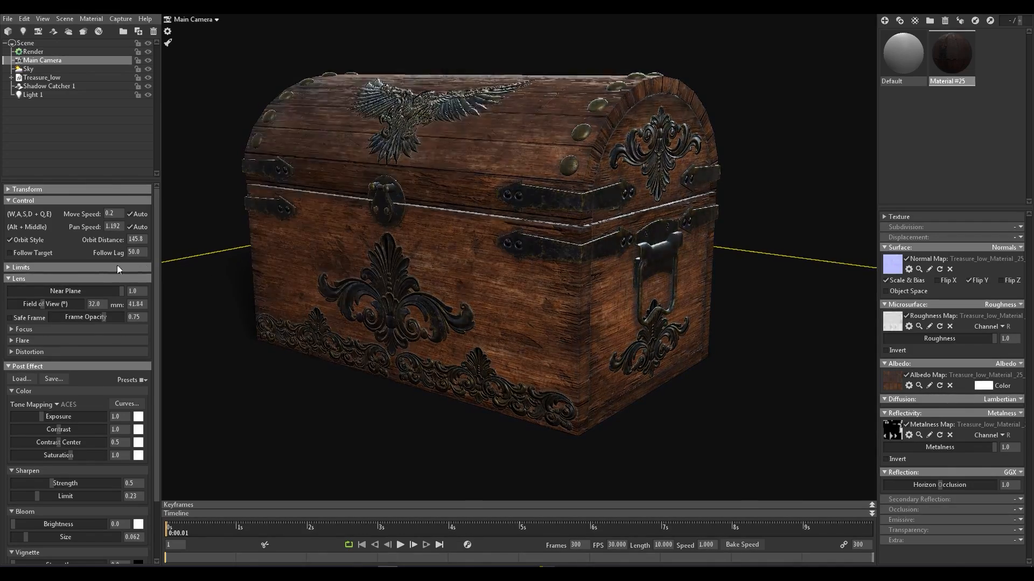
# Step: Rotate the sky light again and compare the cast shadow with the spot light hidden and shown
pyautogui.keyDown('shift'); pyautogui.moveTo(117, 265); pyautogui.dragTo(373, 318); pyautogui.keyUp('shift')
pyautogui.scroll(-1, 379, 284)
pyautogui.scroll(-5, 483, 291)
pyautogui.moveTo(369, 281); pyautogui.dragTo(567, 289)
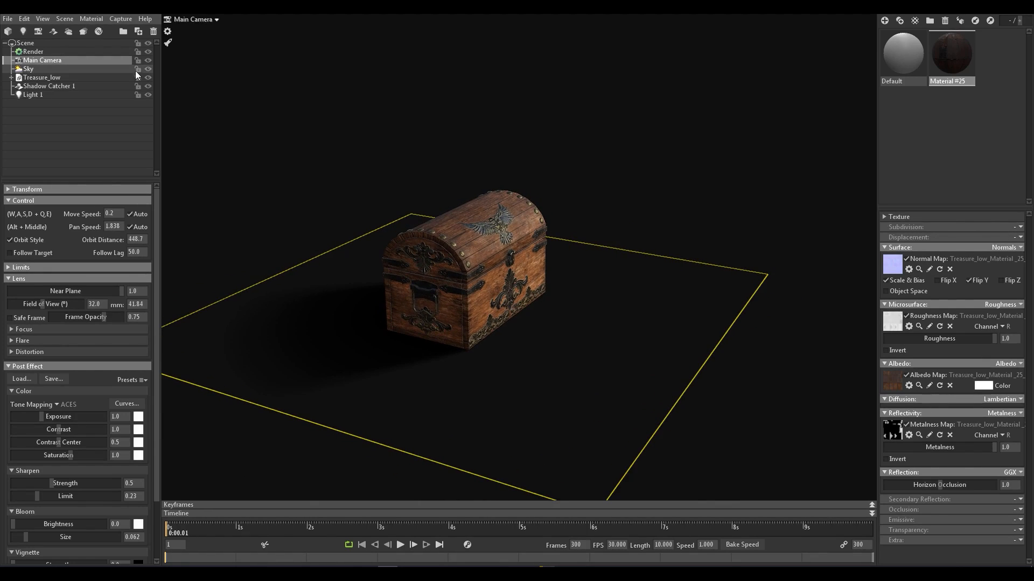
pyautogui.click(147, 95)
pyautogui.click(147, 95)
pyautogui.click(147, 95)
pyautogui.click(147, 96)
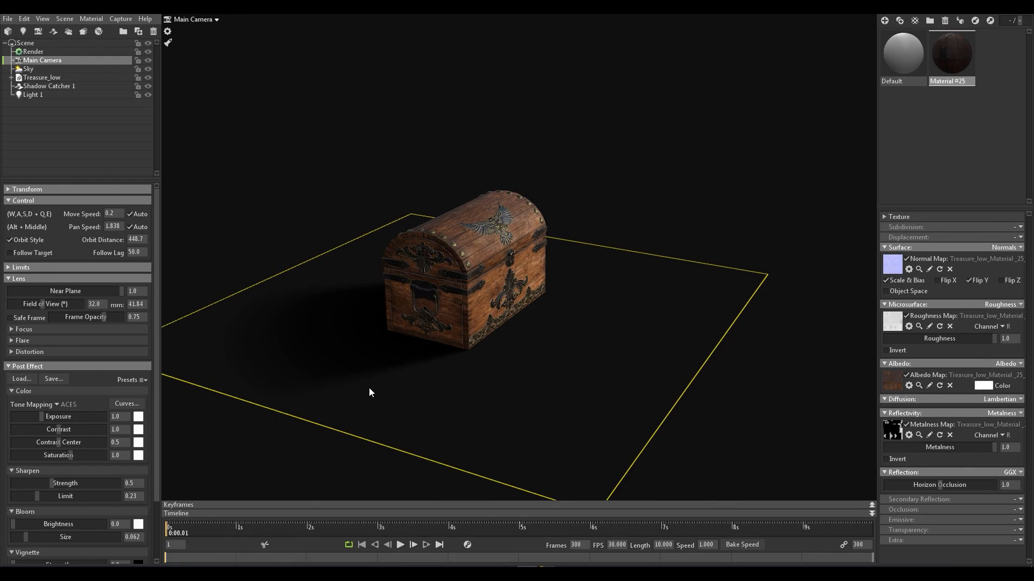
# Step: Enable local reflections and internal refraction in the render settings, checking the effect on the chest's metal parts
pyautogui.moveTo(418, 347); pyautogui.dragTo(232, 344)
pyautogui.scroll(5, 499, 357)
pyautogui.moveTo(500, 357); pyautogui.dragTo(419, 356)
pyautogui.click(37, 52)
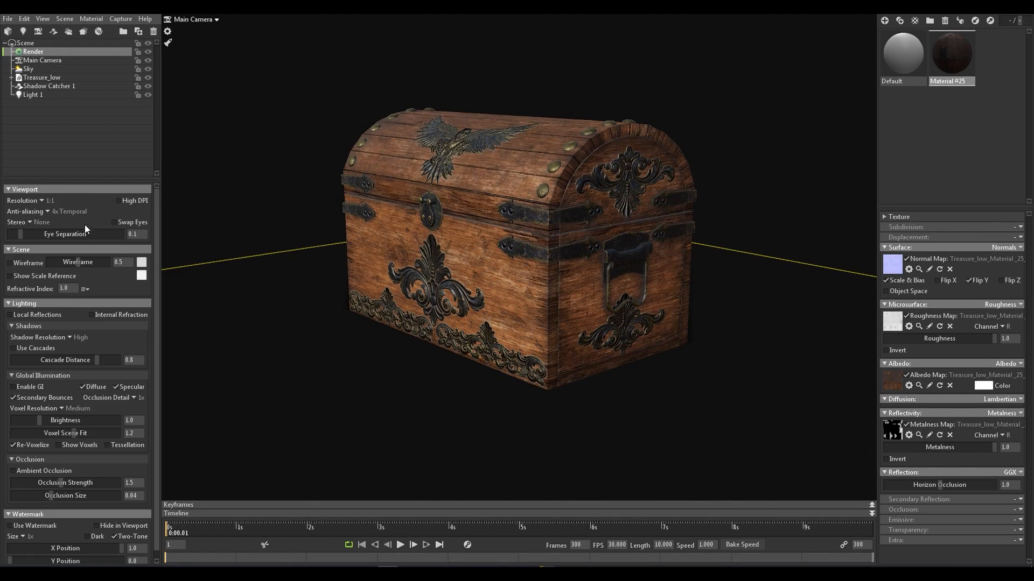
pyautogui.click(111, 316)
pyautogui.scroll(5, 511, 296)
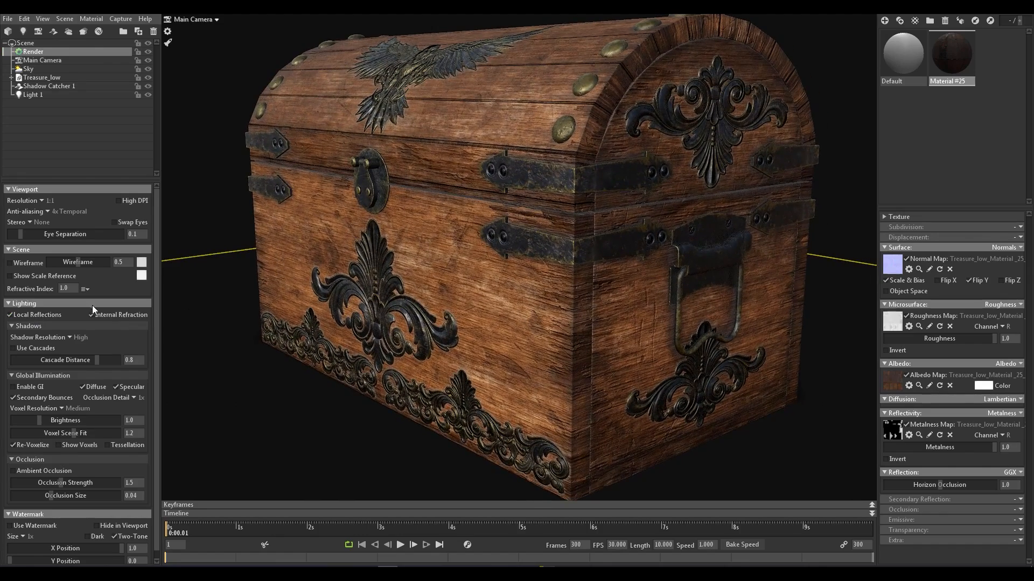
pyautogui.click(25, 315)
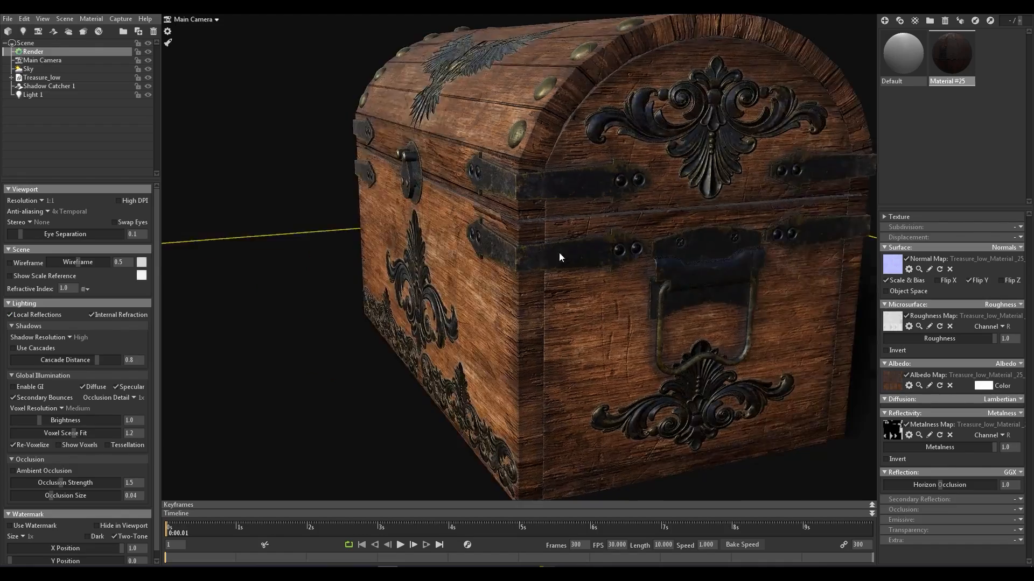
pyautogui.moveTo(559, 253); pyautogui.dragTo(573, 243)
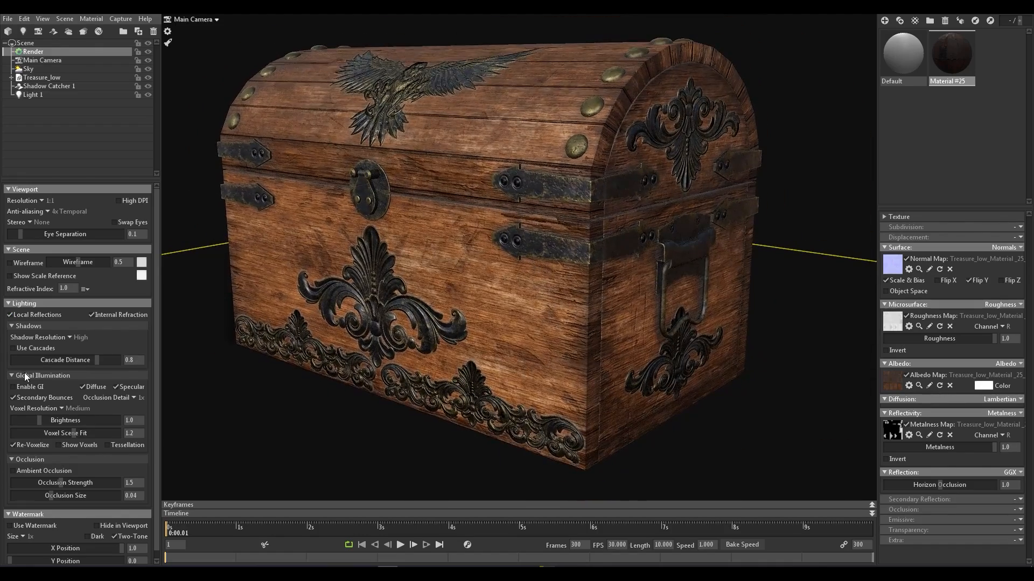
# Step: Try enabling global illumination for the scene
pyautogui.click(30, 385)
pyautogui.moveTo(557, 289); pyautogui.dragTo(520, 266)
pyautogui.click(23, 387)
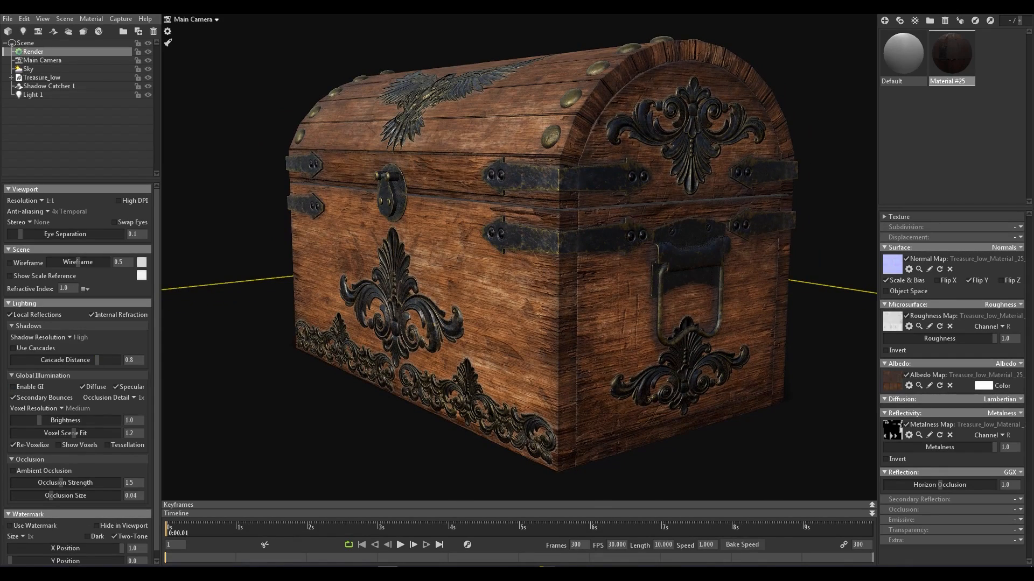
# Step: Enable ambient occlusion in the render settings and assign the chest's occlusion map to its material
pyautogui.click(45, 473)
pyautogui.click(1019, 509)
pyautogui.click(993, 529)
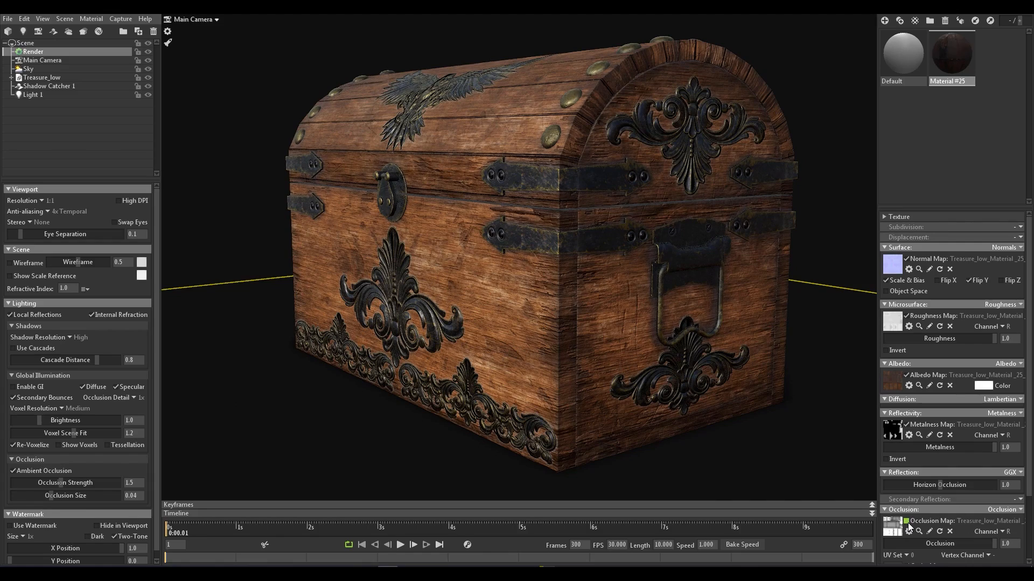
# Step: Examine the chest's front ornaments, lock and iron straps up close with the occlusion effects under changing light
pyautogui.scroll(8, 480, 376)
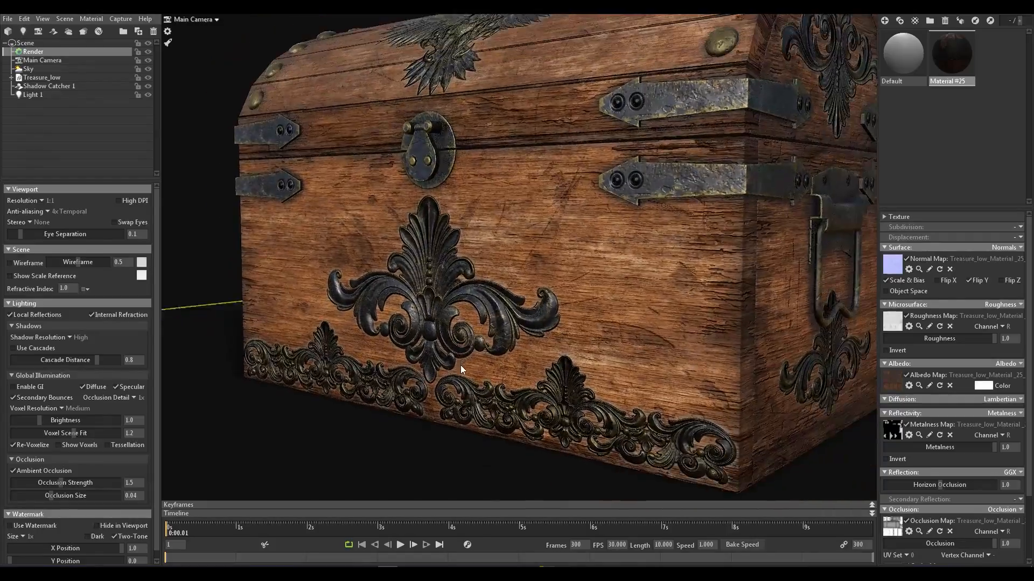
pyautogui.scroll(-1, 457, 366)
pyautogui.moveTo(456, 367); pyautogui.dragTo(479, 356)
pyautogui.scroll(5, 479, 356)
pyautogui.scroll(-4, 432, 282)
pyautogui.scroll(-3, 431, 282)
pyautogui.moveTo(431, 282); pyautogui.dragTo(413, 298)
pyautogui.scroll(1, 418, 325)
pyautogui.scroll(-3, 418, 325)
pyautogui.scroll(1, 428, 300)
pyautogui.keyDown('shift'); pyautogui.moveTo(512, 339); pyautogui.dragTo(483, 359); pyautogui.keyUp('shift')
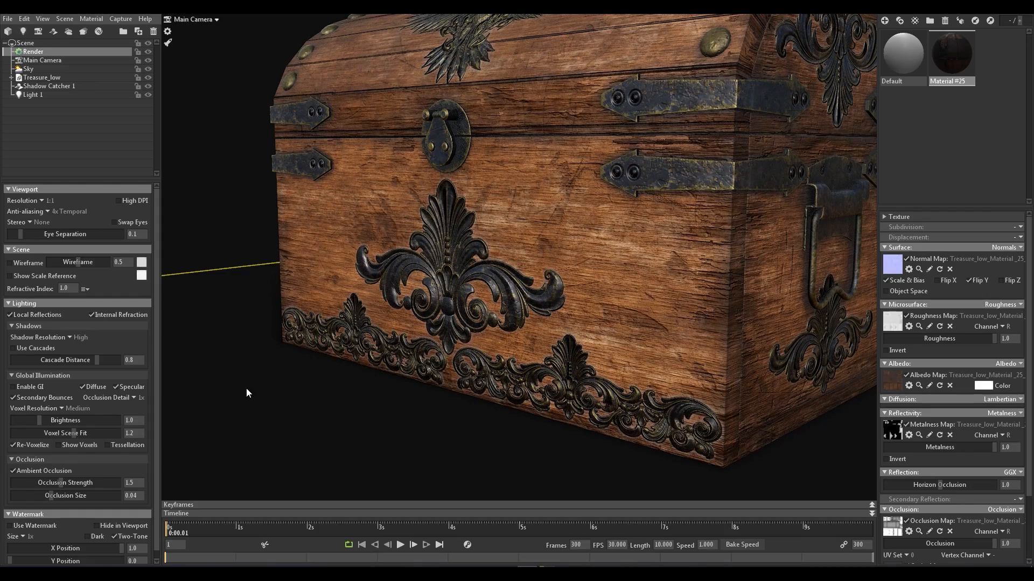
# Step: Examine the chest's front and side from several distances and angles while rotating the sky lighting
pyautogui.scroll(-5, 273, 334)
pyautogui.keyDown('shift'); pyautogui.moveTo(408, 345); pyautogui.dragTo(276, 389); pyautogui.keyUp('shift')
pyautogui.scroll(5, 585, 364)
pyautogui.scroll(-4, 591, 370)
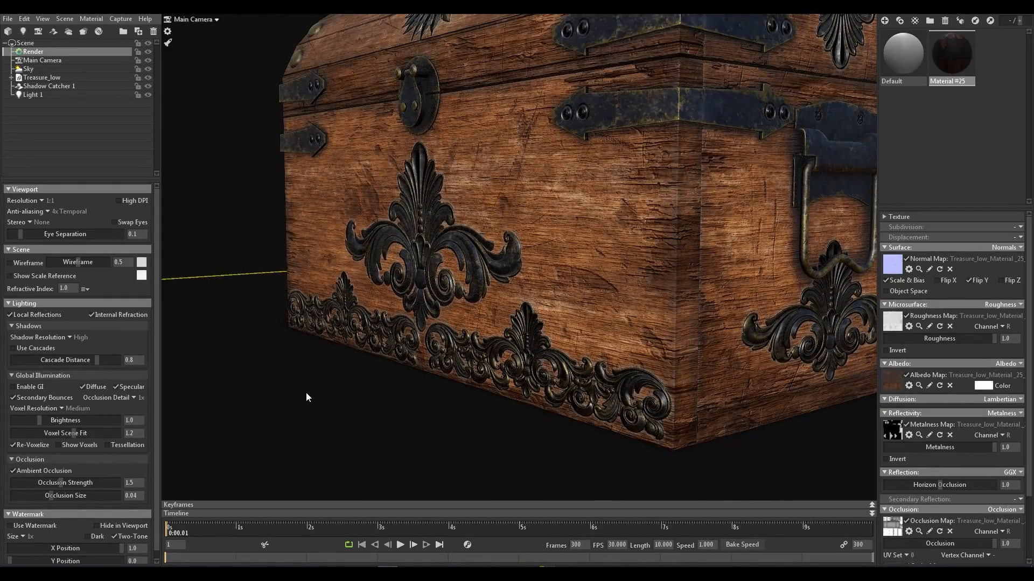
pyautogui.scroll(-5, 415, 377)
pyautogui.moveTo(420, 321); pyautogui.dragTo(498, 277)
pyautogui.scroll(5, 533, 296)
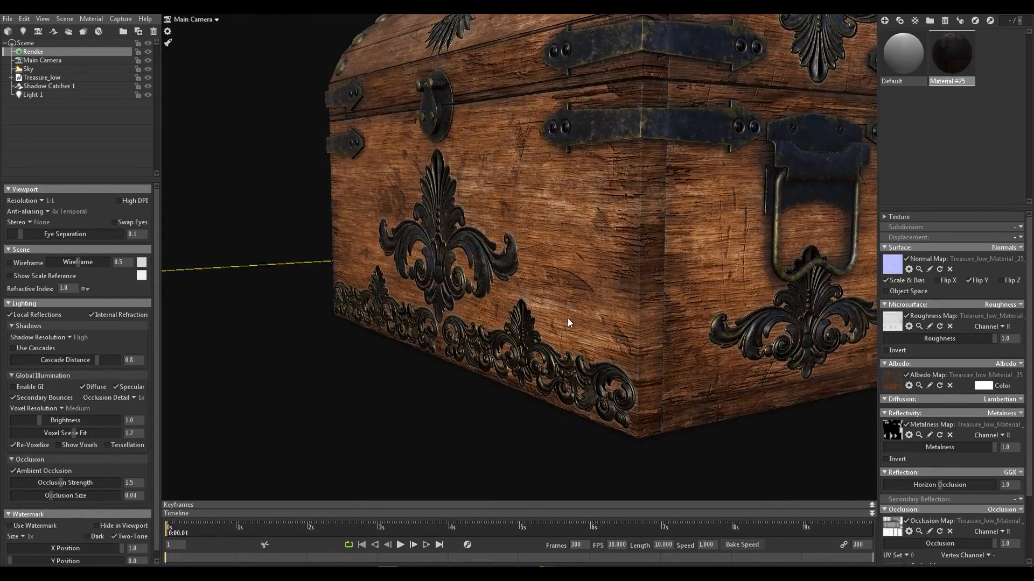
pyautogui.keyDown('shift'); pyautogui.moveTo(596, 298); pyautogui.dragTo(235, 340); pyautogui.keyUp('shift')
pyautogui.scroll(-5, 380, 345)
pyautogui.moveTo(365, 327); pyautogui.dragTo(574, 328)
pyautogui.scroll(-5, 571, 327)
pyautogui.moveTo(506, 317); pyautogui.dragTo(268, 347)
pyautogui.scroll(-3, 353, 343)
pyautogui.moveTo(353, 342); pyautogui.dragTo(462, 354)
# Step: Add two more spot lights to the scene, each from a different zoomed-out view of the chest
pyautogui.scroll(-3, 457, 335)
pyautogui.scroll(-3, 469, 345)
pyautogui.scroll(2, 445, 330)
pyautogui.click(23, 31)
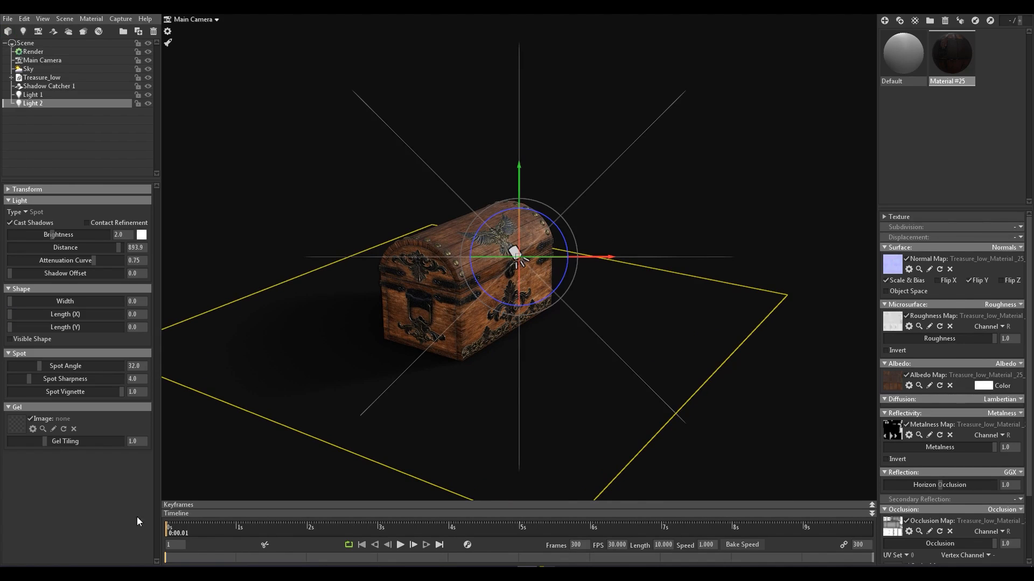
pyautogui.scroll(-2, 362, 374)
pyautogui.moveTo(362, 373); pyautogui.dragTo(523, 364)
pyautogui.scroll(2, 535, 351)
pyautogui.click(23, 32)
# Step: Widen the third spot light's source shape to a width of about 308
pyautogui.moveTo(405, 379); pyautogui.dragTo(344, 300)
pyautogui.moveTo(344, 300); pyautogui.dragTo(359, 308, button='middle')
pyautogui.moveTo(252, 112); pyautogui.dragTo(108, 117)
pyautogui.press('f')
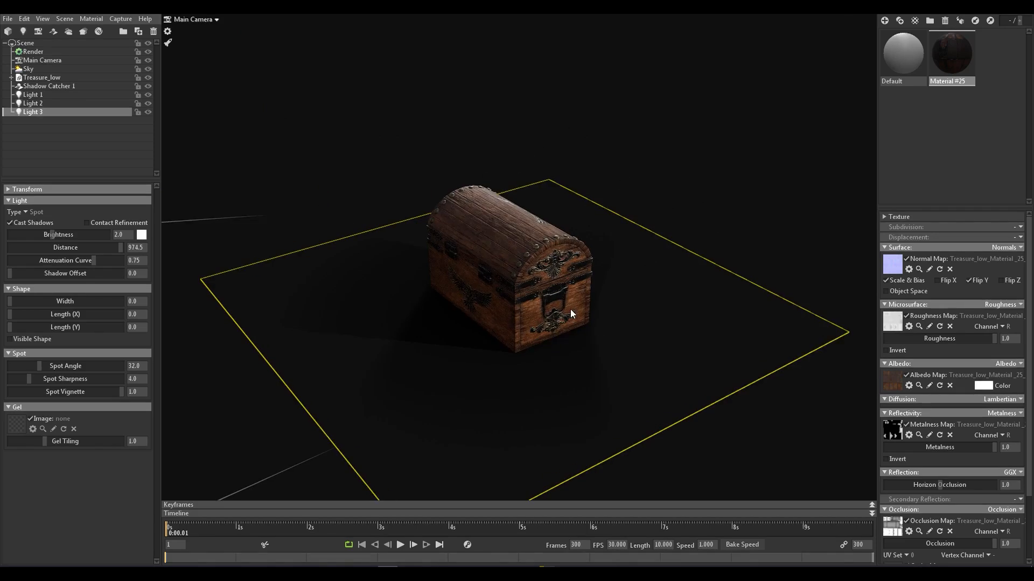
pyautogui.moveTo(529, 266); pyautogui.dragTo(376, 227)
pyautogui.moveTo(371, 359); pyautogui.dragTo(390, 372)
pyautogui.moveTo(31, 302); pyautogui.dragTo(105, 302)
pyautogui.moveTo(505, 292); pyautogui.dragTo(468, 299)
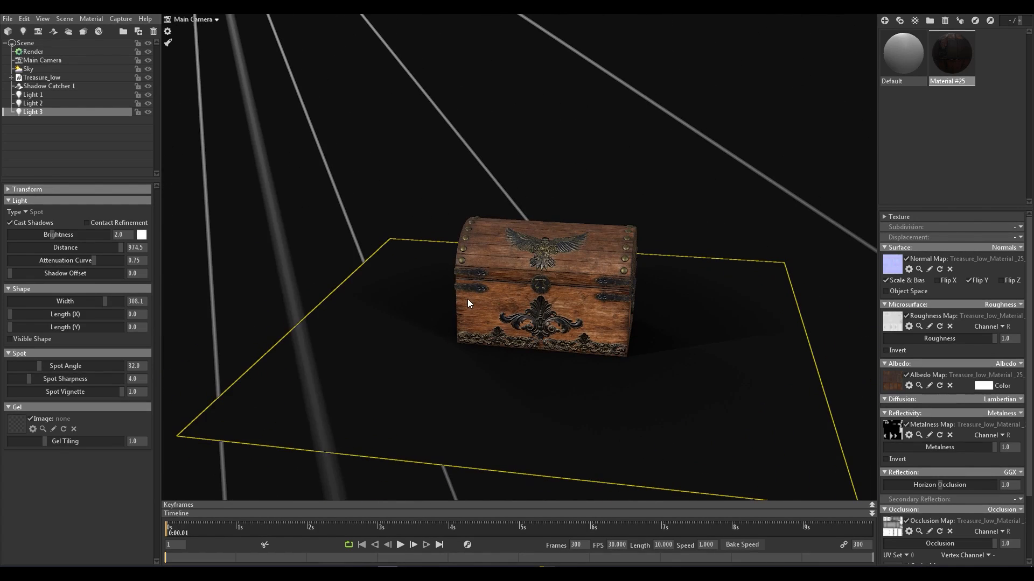
# Step: Widen the second spot light's source shape to a width of about 259
pyautogui.click(40, 105)
pyautogui.moveTo(20, 301); pyautogui.dragTo(100, 300)
pyautogui.moveTo(468, 280); pyautogui.dragTo(377, 258)
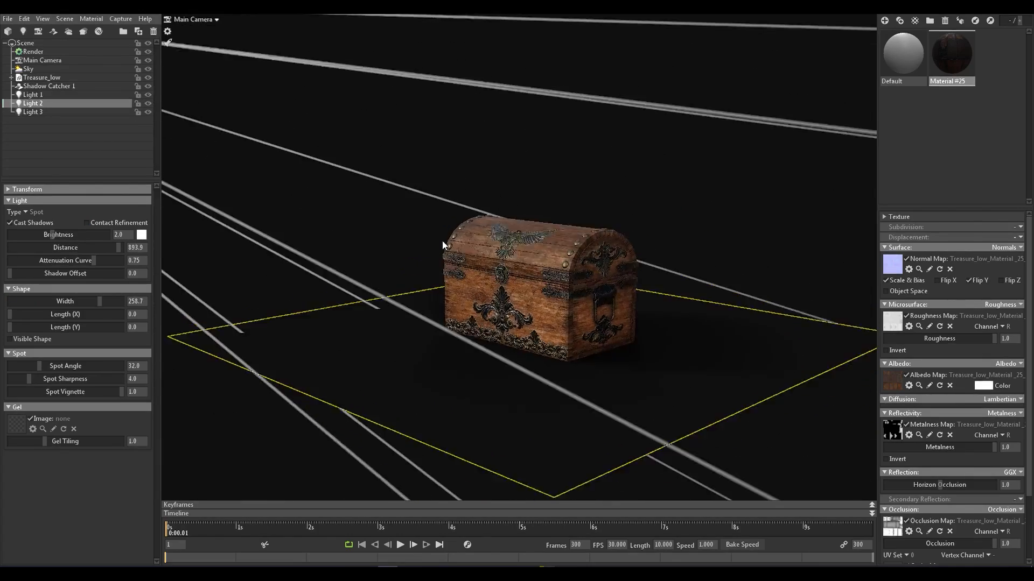
# Step: Examine the chest's wood and metal ornaments up close and from a distance under the widened spot lights
pyautogui.scroll(8, 576, 360)
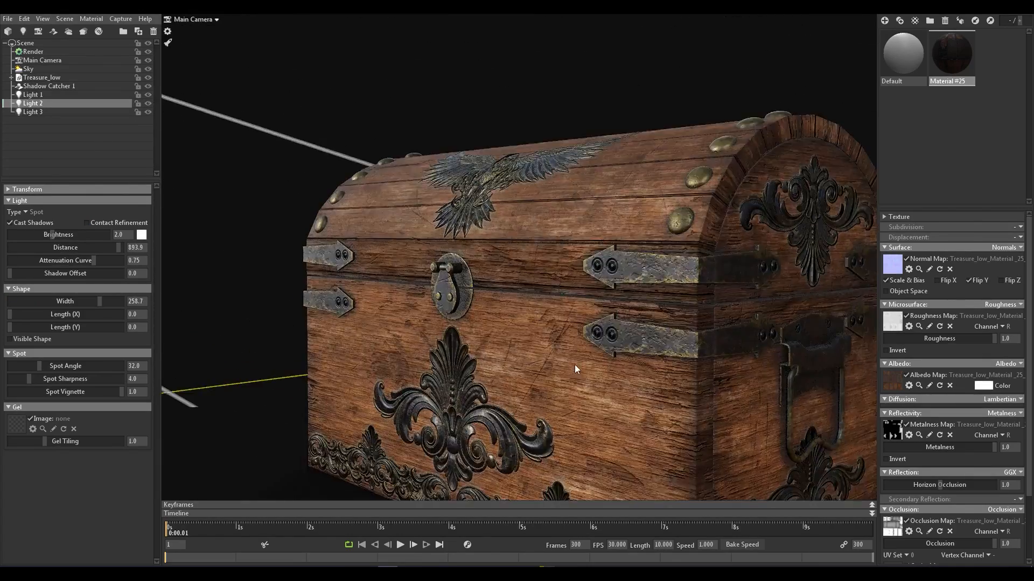
pyautogui.scroll(-6, 574, 364)
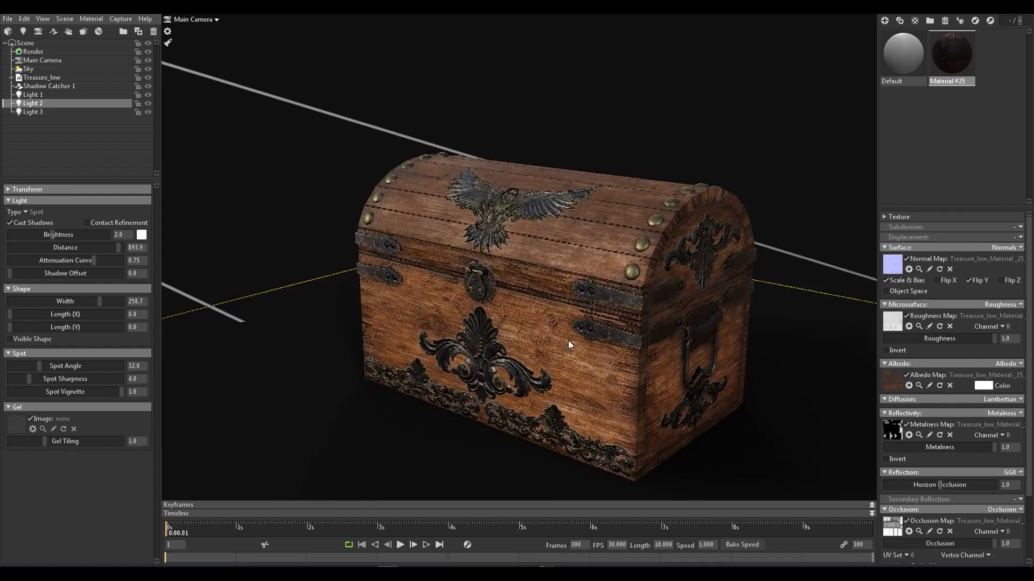
pyautogui.moveTo(576, 366); pyautogui.dragTo(359, 370)
pyautogui.scroll(3, 534, 376)
pyautogui.scroll(-5, 528, 377)
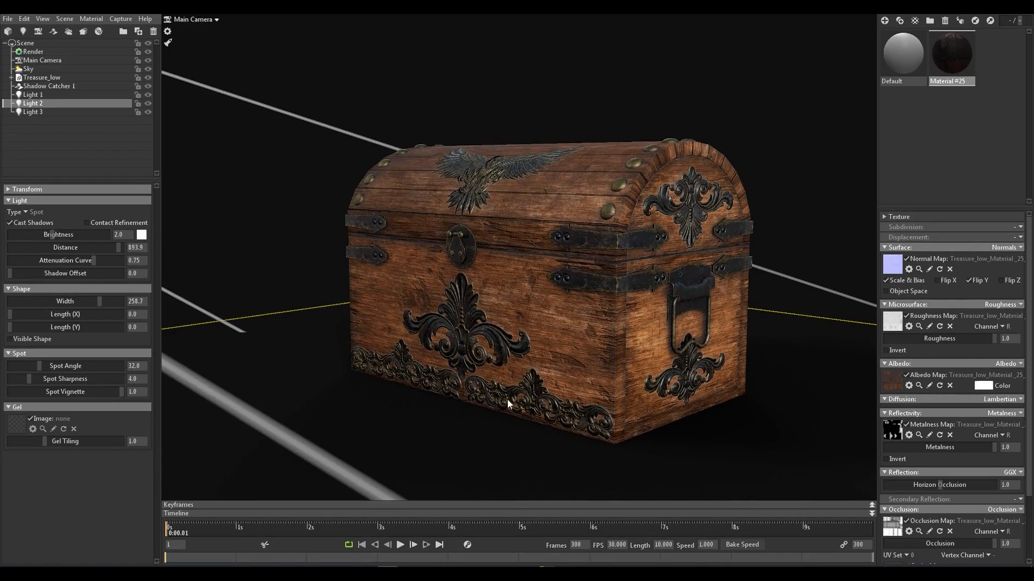
pyautogui.scroll(5, 507, 398)
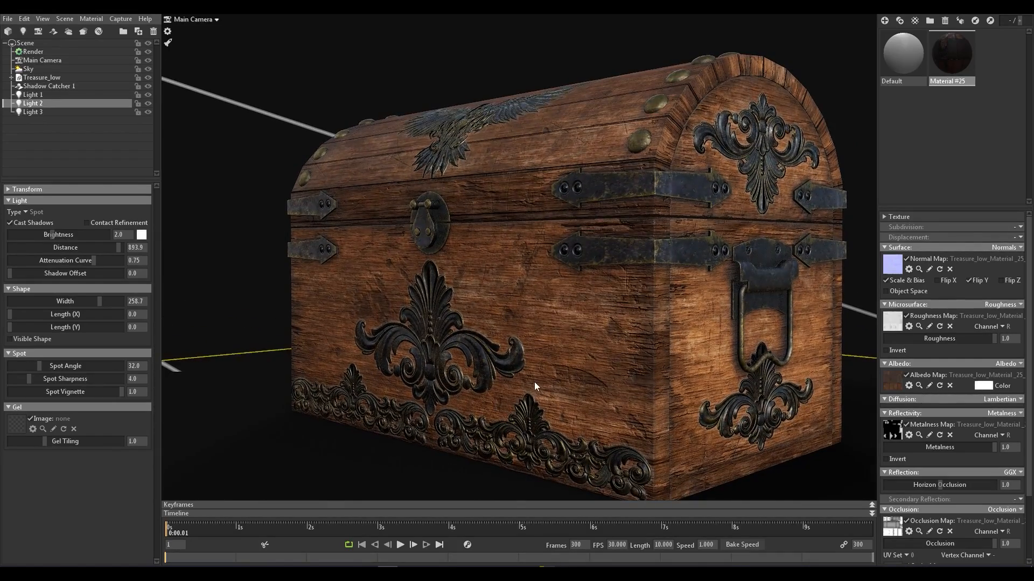
pyautogui.moveTo(531, 381); pyautogui.dragTo(522, 366, button='middle')
pyautogui.scroll(-3, 521, 361)
pyautogui.moveTo(522, 362)
pyautogui.mouseDown()
pyautogui.moveTo(577, 383)
pyautogui.moveTo(599, 410)
pyautogui.moveTo(542, 390)
pyautogui.moveTo(524, 367)
pyautogui.mouseUp()
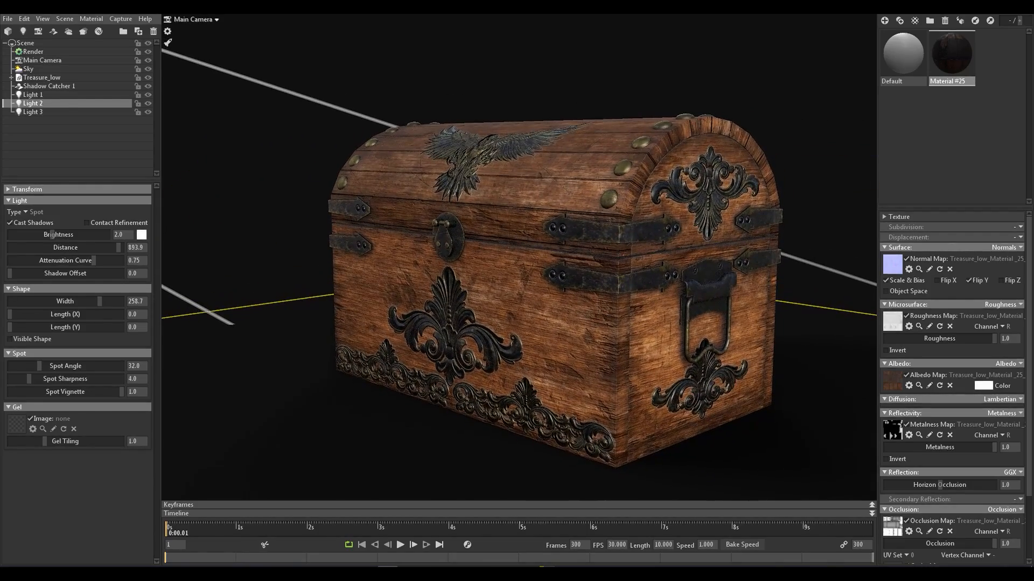
pyautogui.moveTo(494, 330); pyautogui.dragTo(507, 328)
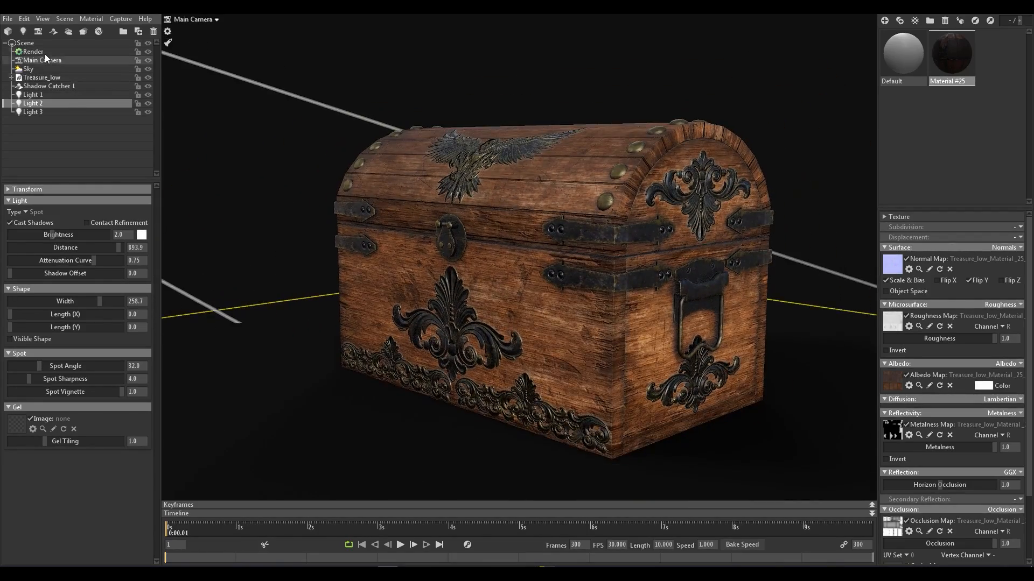
# Step: Fine-tune the main camera's post-effect contrast to 1.006
pyautogui.click(44, 53)
pyautogui.click(43, 60)
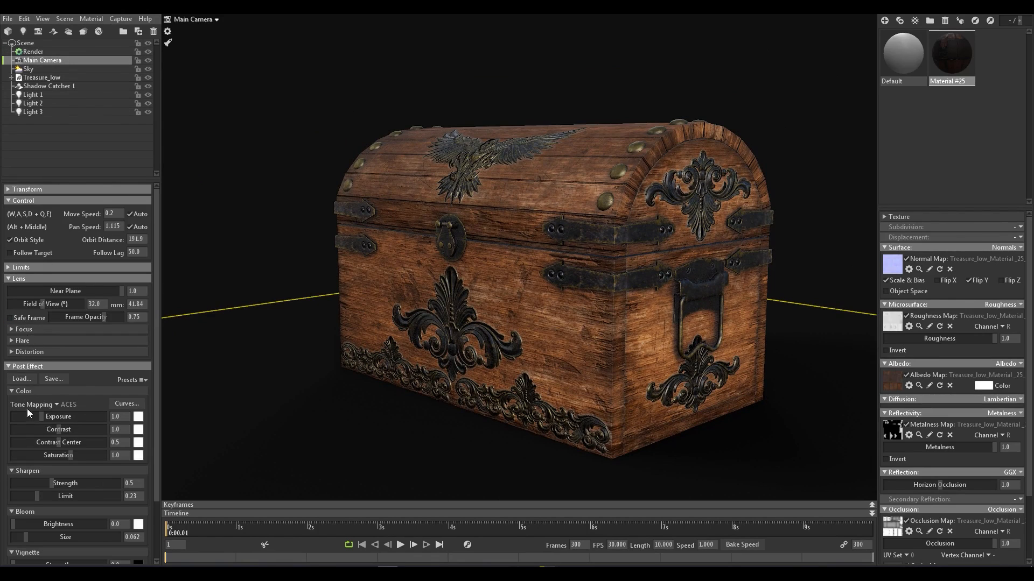
pyautogui.moveTo(61, 431); pyautogui.dragTo(71, 430)
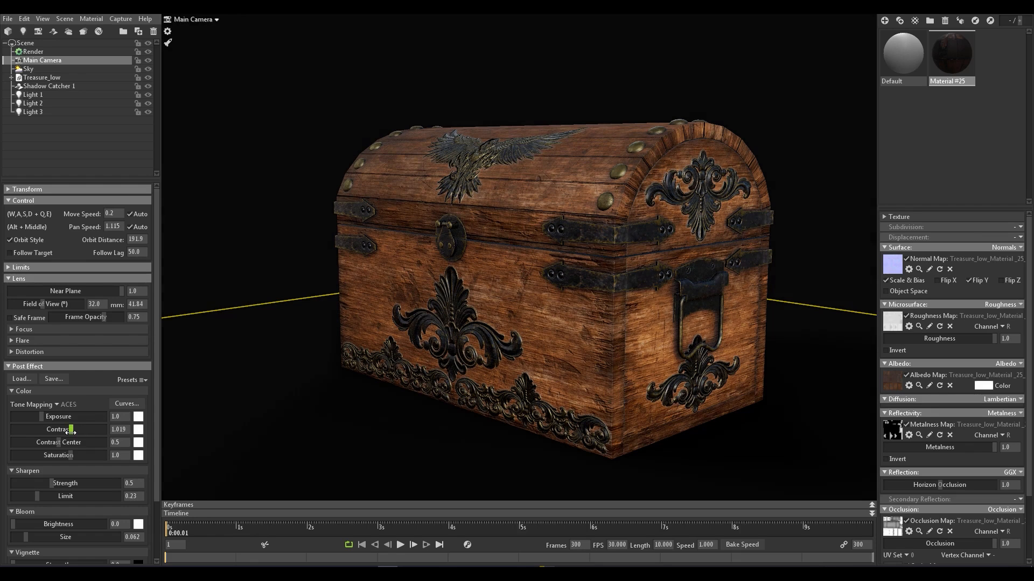
pyautogui.moveTo(52, 431); pyautogui.dragTo(41, 431)
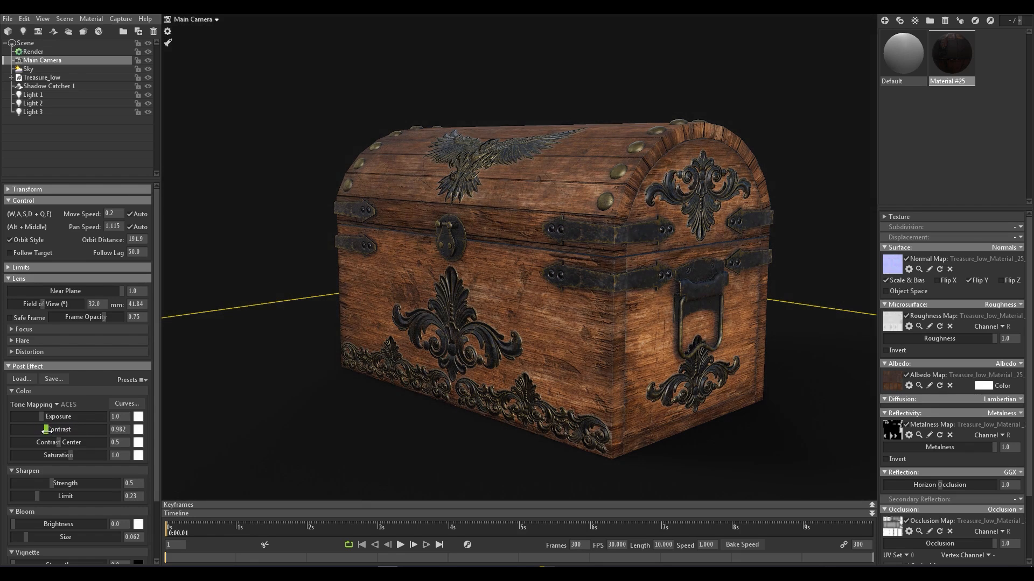
pyautogui.moveTo(60, 430); pyautogui.dragTo(60, 429)
# Step: Reduce the first spot light's brightness to 3.5
pyautogui.scroll(5, 563, 342)
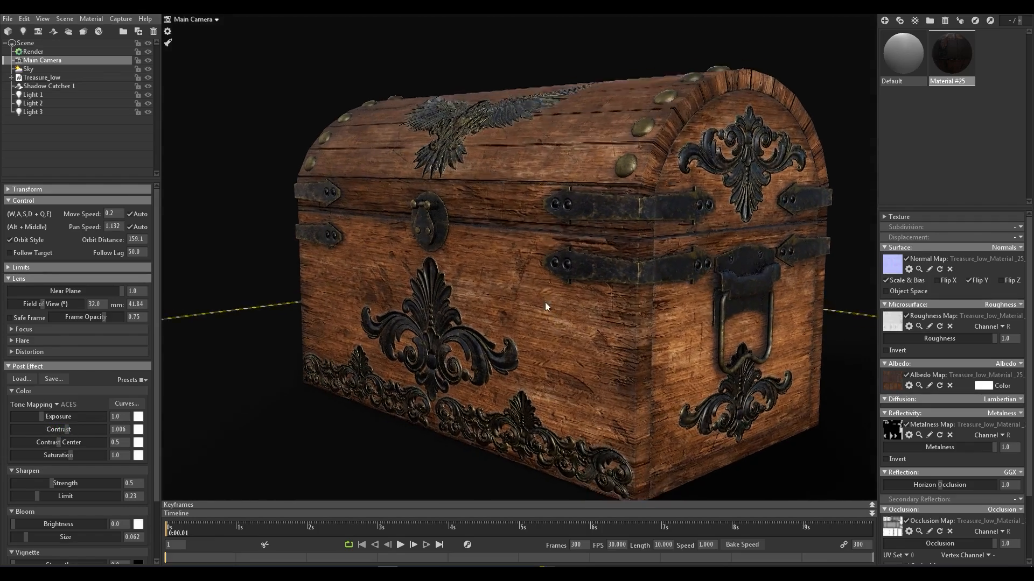
pyautogui.moveTo(545, 305); pyautogui.dragTo(534, 329)
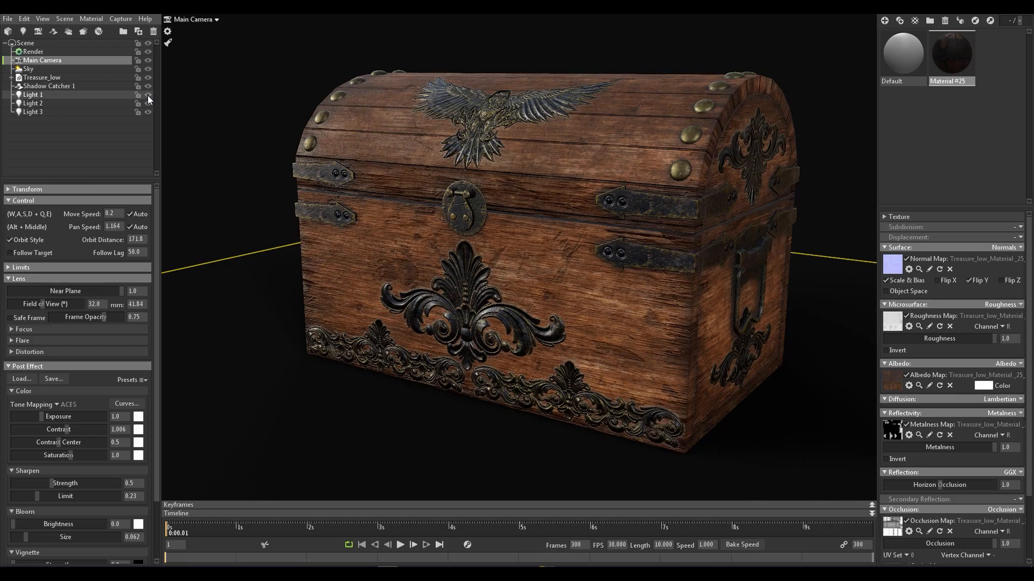
pyautogui.click(60, 96)
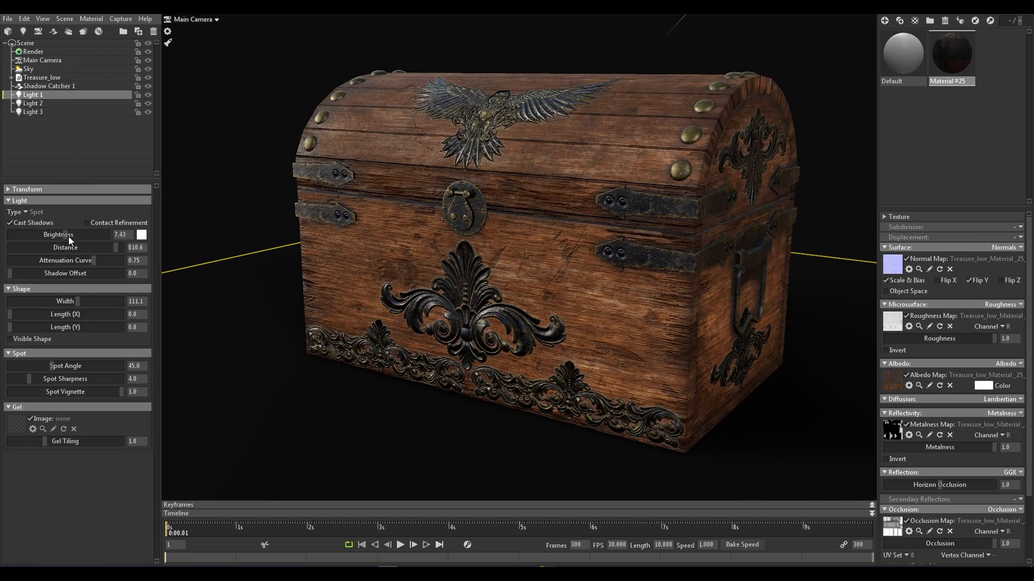
pyautogui.moveTo(63, 235); pyautogui.dragTo(52, 235)
pyautogui.moveTo(431, 253); pyautogui.dragTo(415, 253)
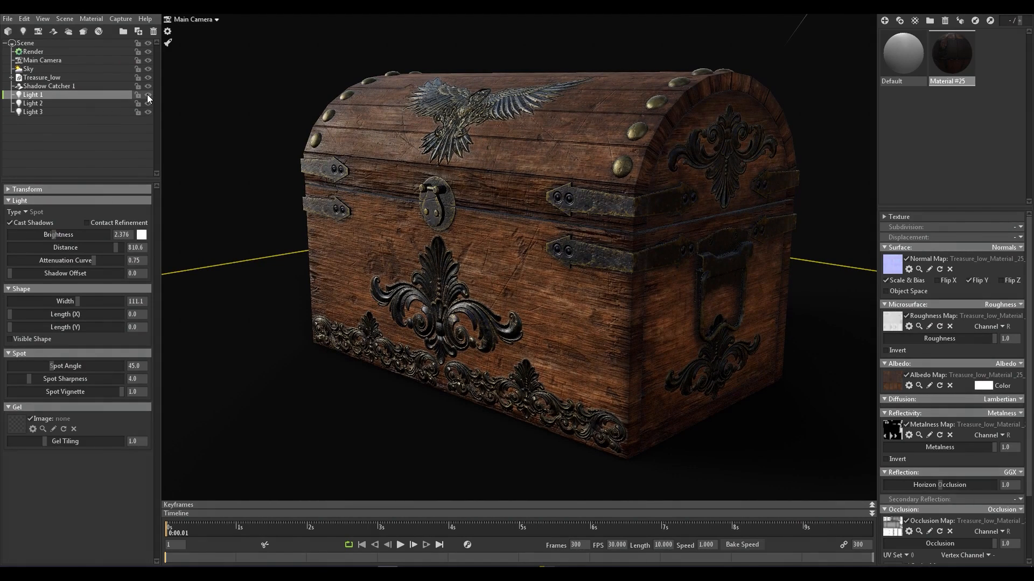
pyautogui.click(118, 235)
pyautogui.write('3.5')
pyautogui.press('Return')
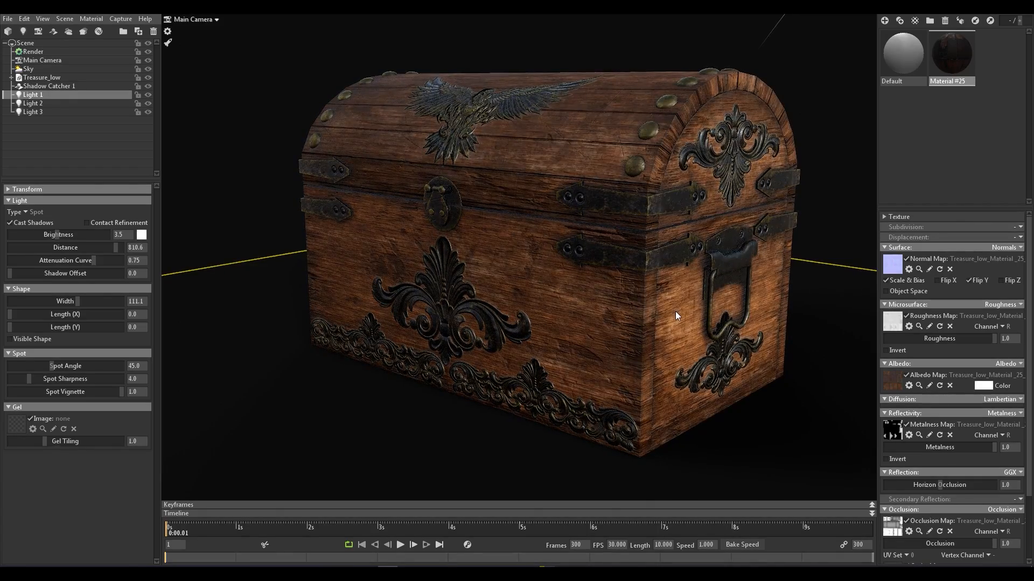
# Step: Raise the second spot light's brightness to 7 and toggle its visibility to compare its effect on the chest
pyautogui.moveTo(658, 311); pyautogui.dragTo(496, 305)
pyautogui.moveTo(496, 304); pyautogui.dragTo(494, 286, button='right')
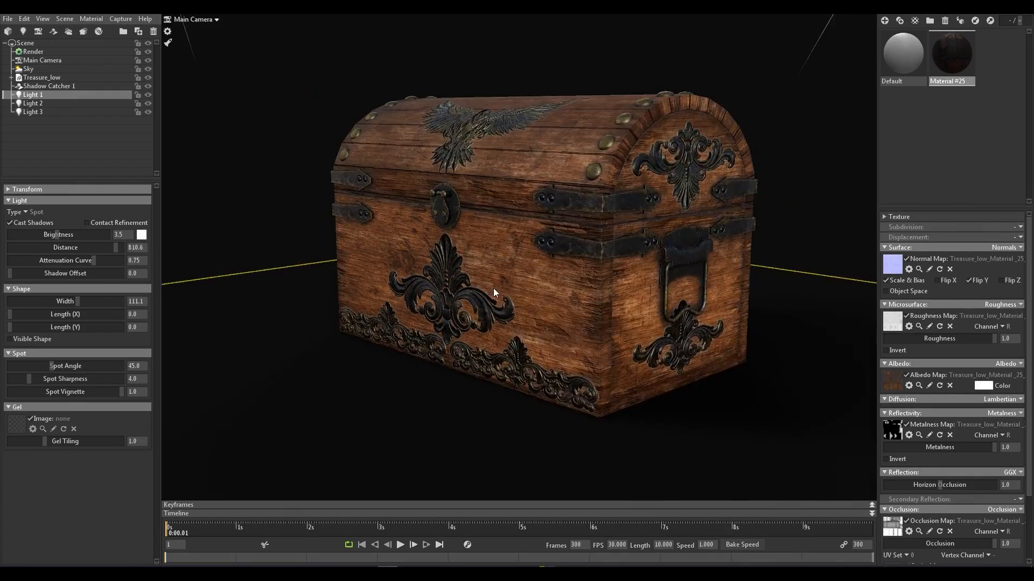
pyautogui.moveTo(493, 286); pyautogui.dragTo(494, 298)
pyautogui.moveTo(494, 299); pyautogui.dragTo(504, 313, button='right')
pyautogui.moveTo(504, 316); pyautogui.dragTo(495, 309)
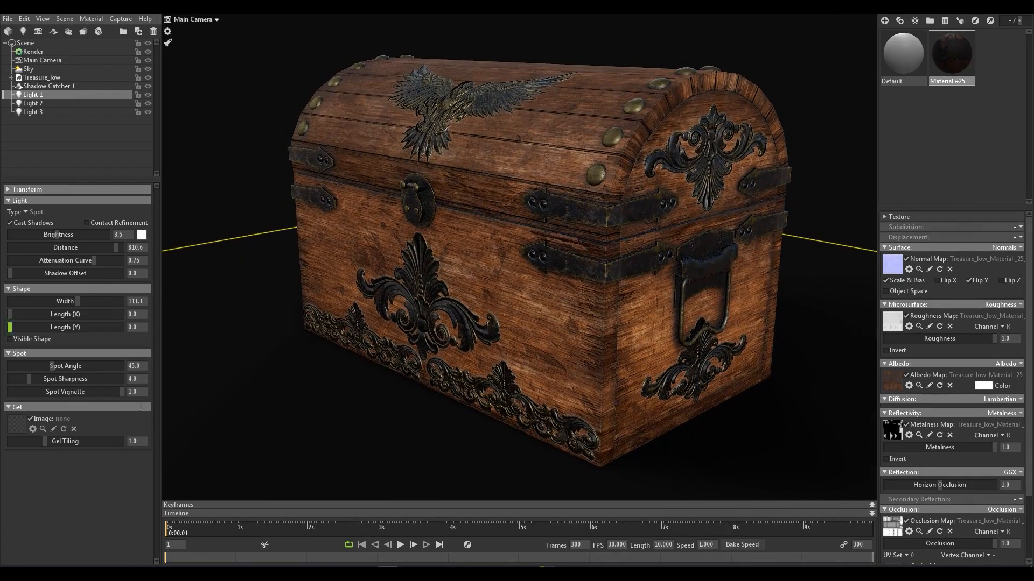
pyautogui.click(33, 103)
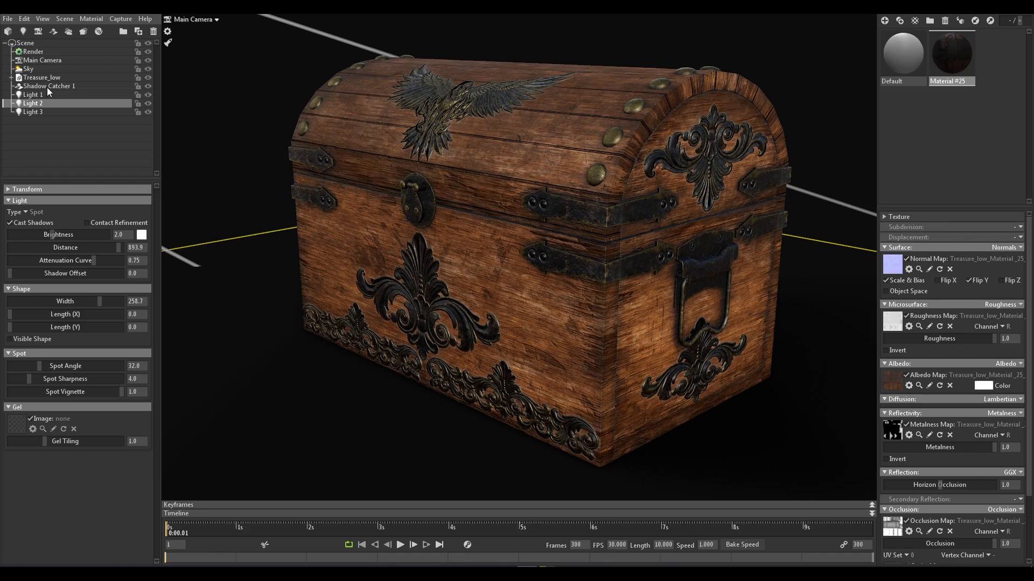
pyautogui.moveTo(52, 235); pyautogui.dragTo(68, 235)
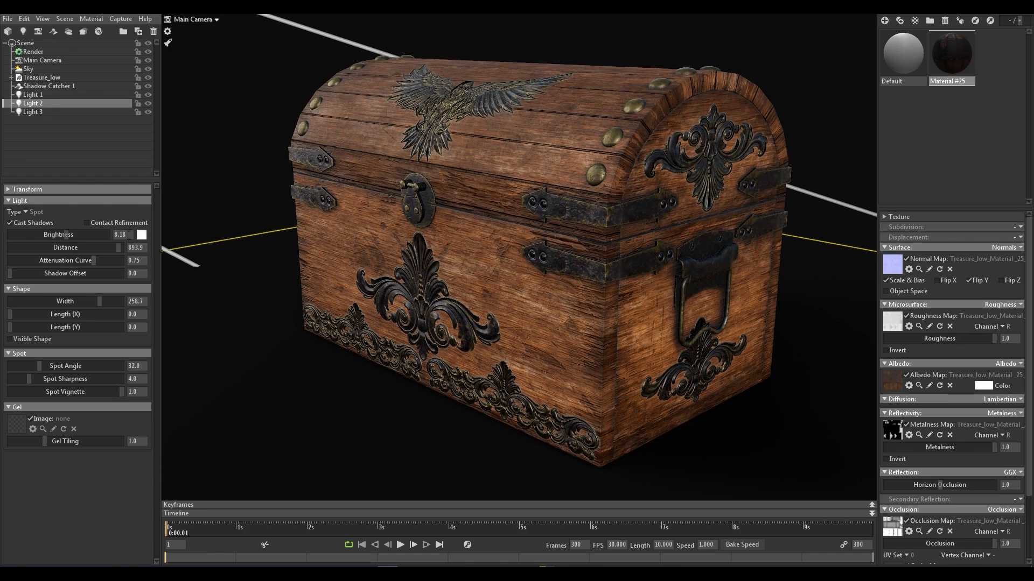
pyautogui.write('7')
pyautogui.click(148, 101)
pyautogui.click(149, 102)
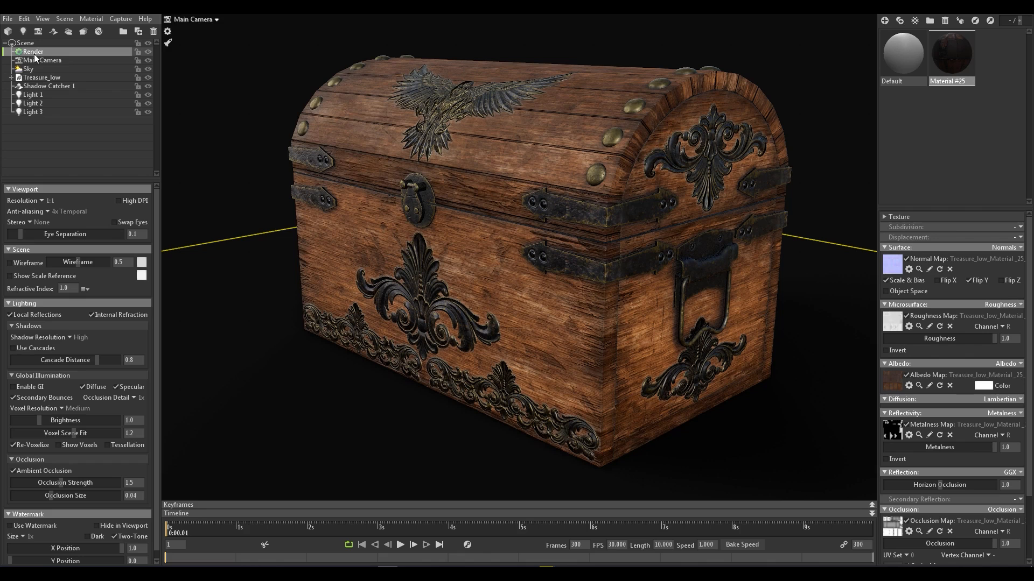
# Step: Enable global illumination, raise its brightness to about 14.1, and toggle it to compare the lighting
pyautogui.click(28, 388)
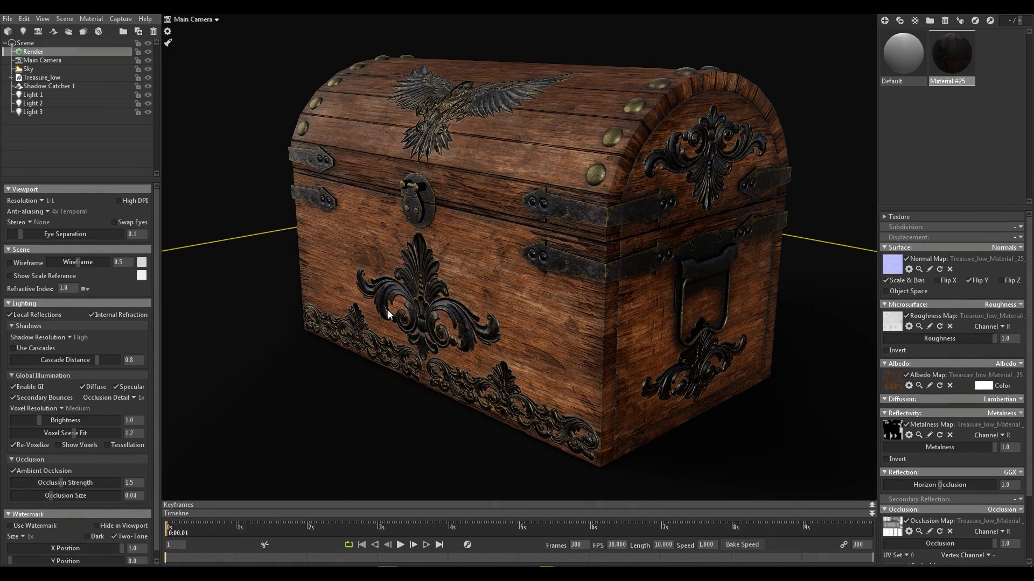
pyautogui.moveTo(40, 420); pyautogui.dragTo(112, 424)
pyautogui.click(19, 388)
pyautogui.click(20, 387)
pyautogui.click(19, 387)
pyautogui.click(20, 388)
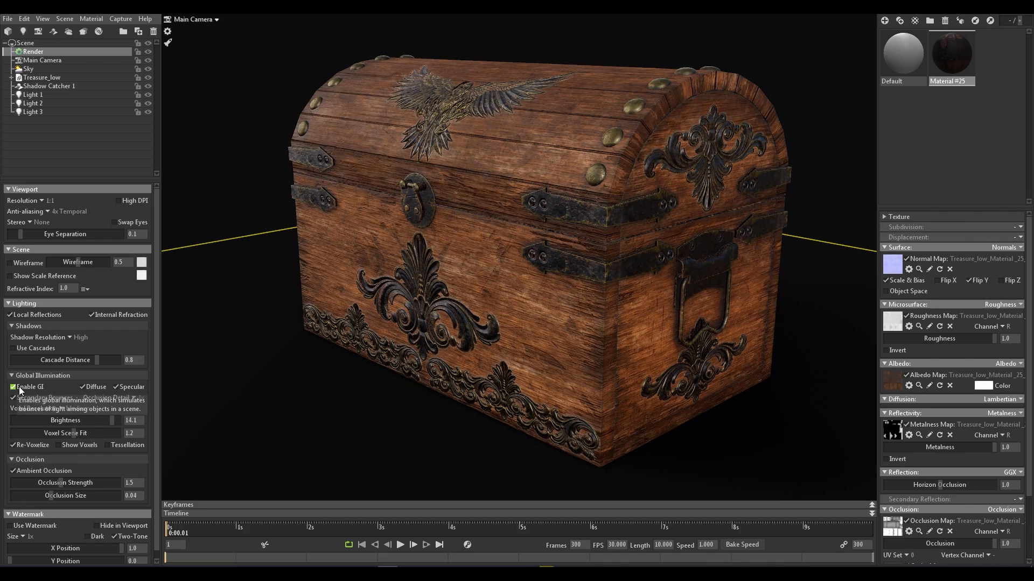
# Step: Set the viewport resolution to 2:1 (Double) and the global illumination brightness to about 14.56
pyautogui.click(51, 201)
pyautogui.click(57, 221)
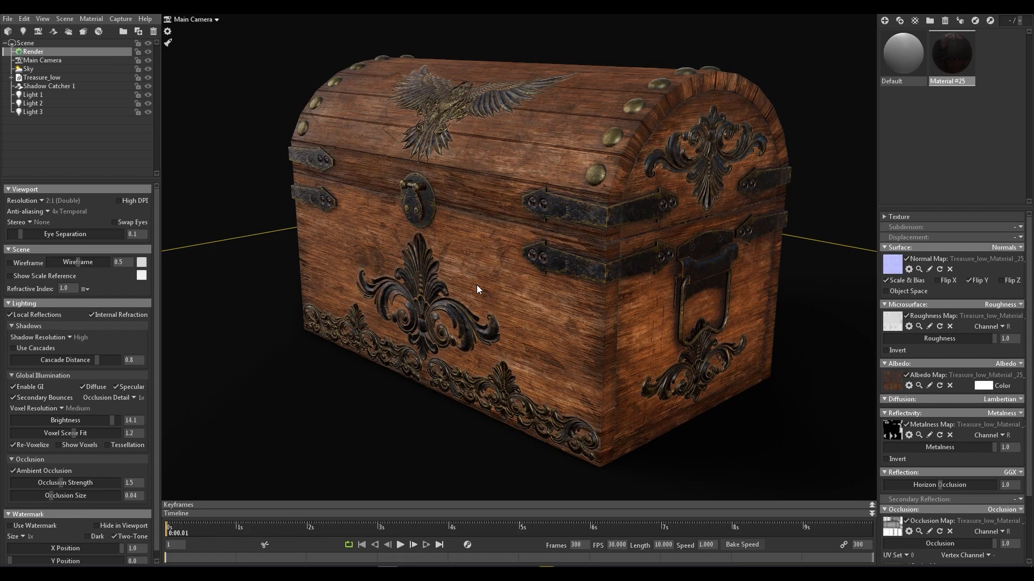
pyautogui.moveTo(110, 420)
pyautogui.mouseDown()
pyautogui.moveTo(65, 415)
pyautogui.moveTo(113, 417)
pyautogui.mouseUp()
pyautogui.moveTo(355, 373); pyautogui.dragTo(398, 399)
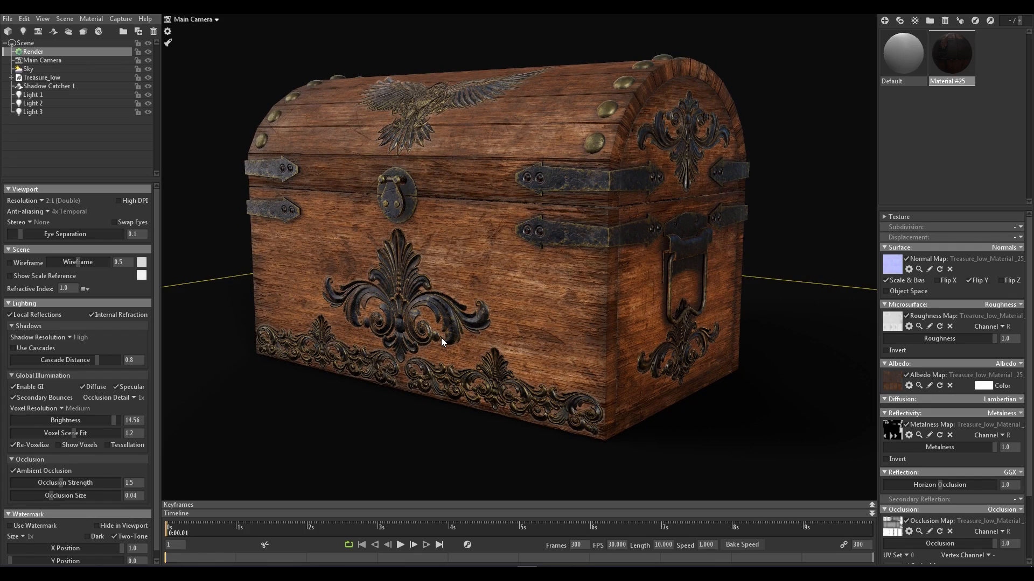
# Step: Set the main camera's post-effect exposure to 1.25
pyautogui.click(38, 61)
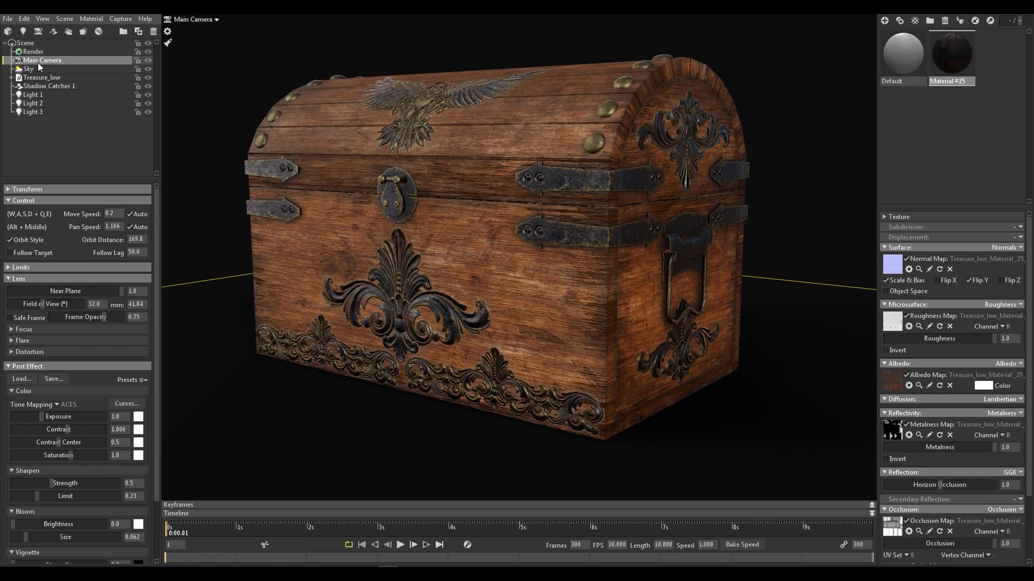
pyautogui.moveTo(43, 417)
pyautogui.mouseDown()
pyautogui.moveTo(57, 417)
pyautogui.moveTo(46, 418)
pyautogui.mouseUp()
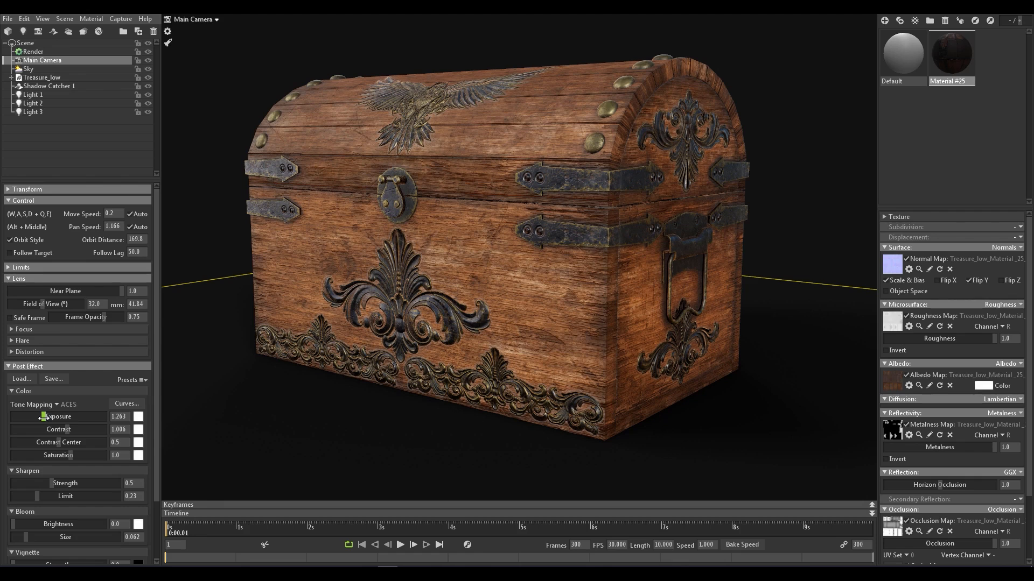
pyautogui.moveTo(42, 417); pyautogui.dragTo(41, 417)
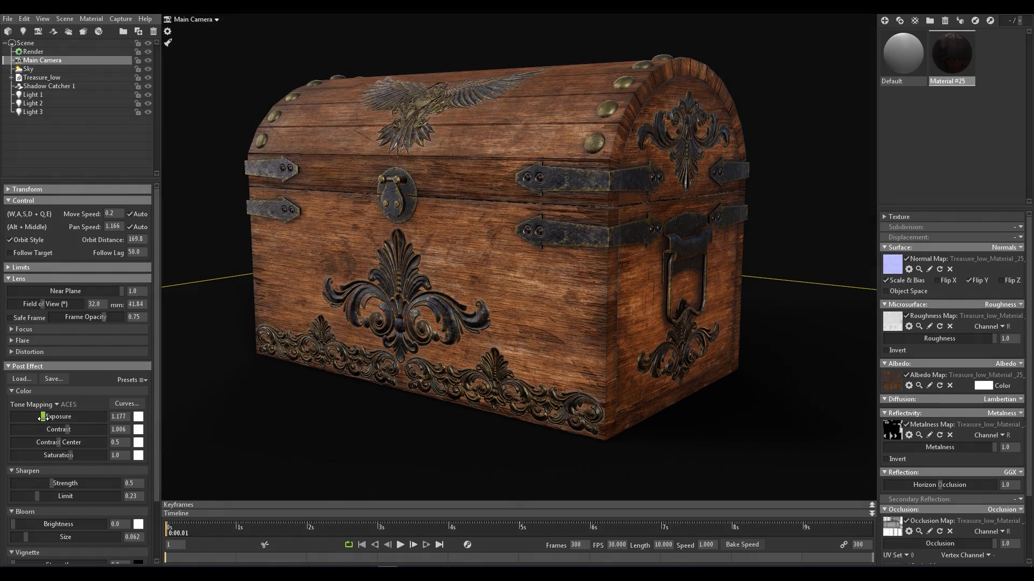
pyautogui.moveTo(30, 420); pyautogui.dragTo(43, 418)
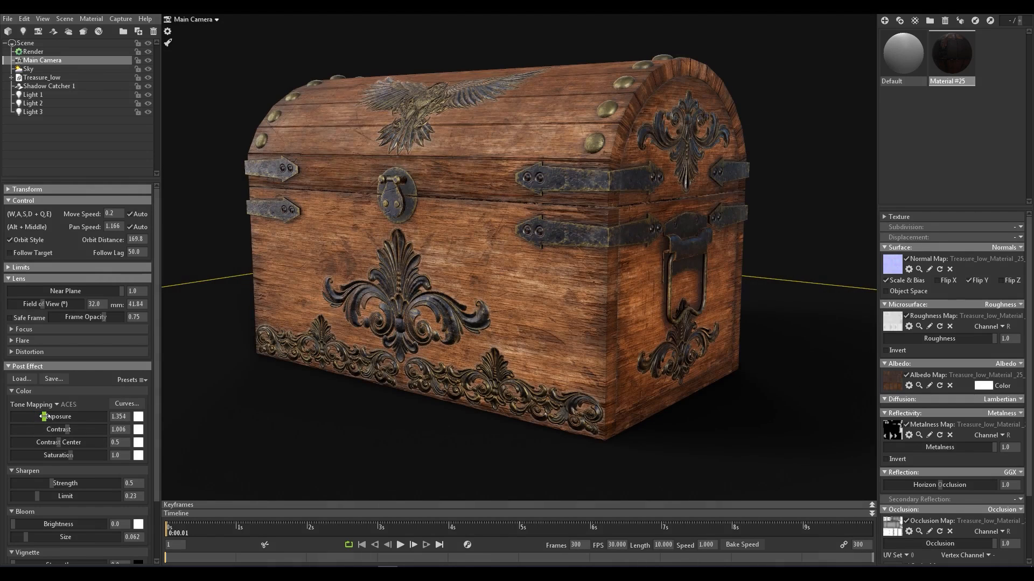
pyautogui.doubleClick(120, 416)
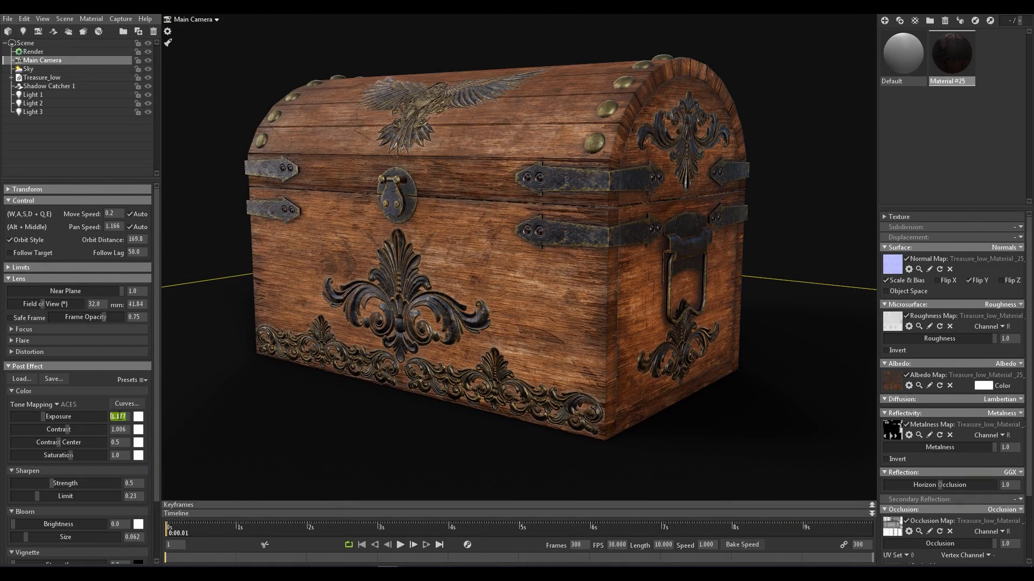
pyautogui.write('1.25')
# Step: Reduce the main camera's sharpen strength to 0.25
pyautogui.moveTo(48, 485); pyautogui.dragTo(39, 485)
pyautogui.moveTo(51, 484); pyautogui.dragTo(12, 484)
pyautogui.doubleClick(133, 483)
pyautogui.write('0.25')
pyautogui.press('Return')
pyautogui.scroll(-2, 21, 499)
pyautogui.scroll(2, 22, 498)
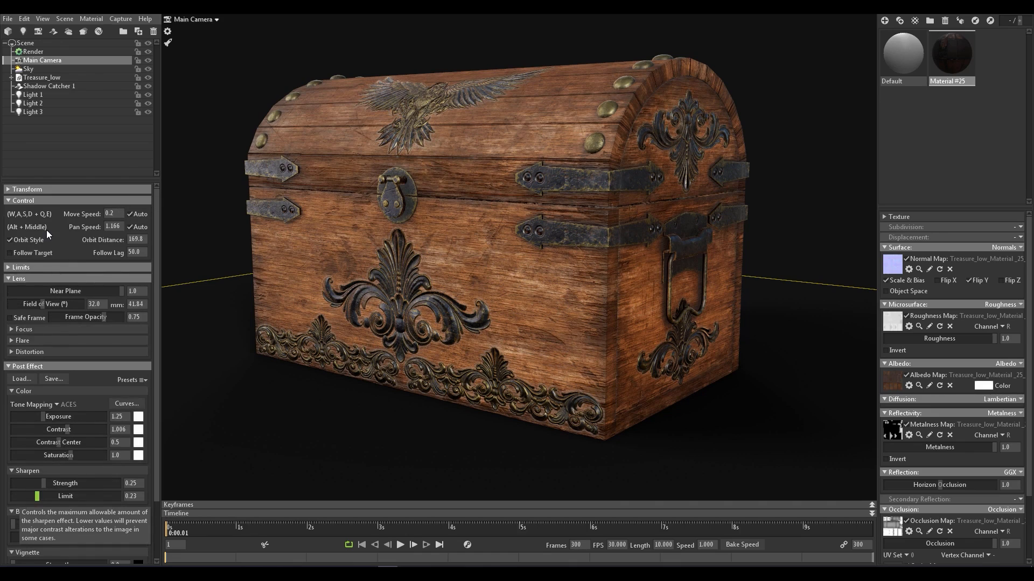
# Step: Duplicate the main camera to keep its current view and rename the copy Main Camera_01
pyautogui.click(39, 61)
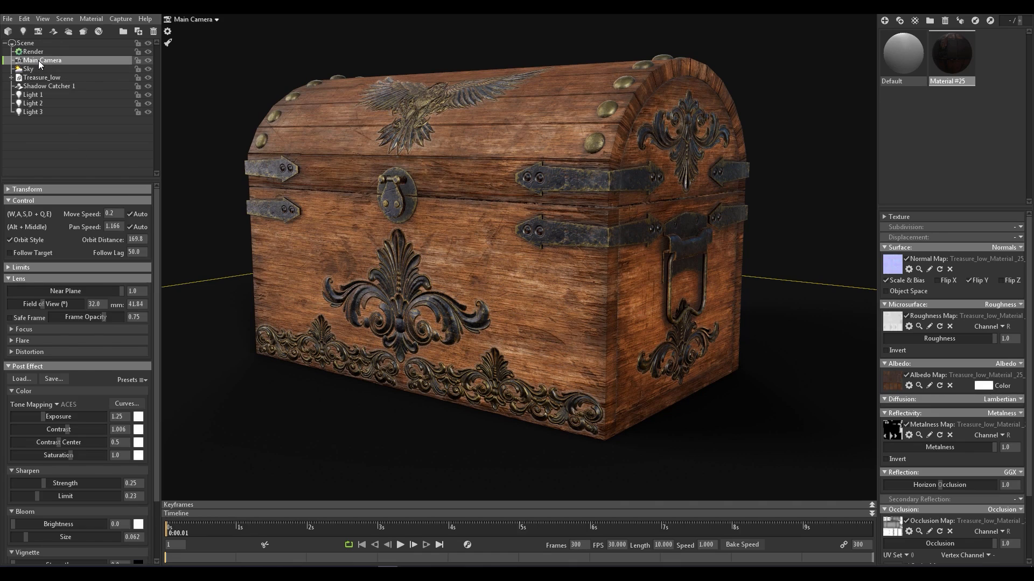
pyautogui.hotkey('ctrl', 'd')
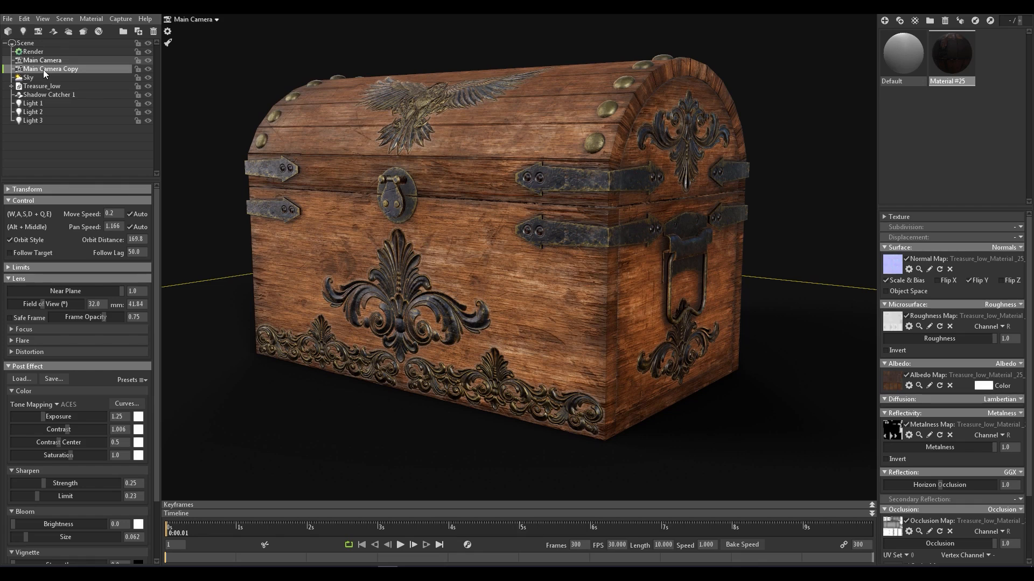
pyautogui.doubleClick(63, 69)
pyautogui.click(63, 70)
pyautogui.doubleClick(81, 70)
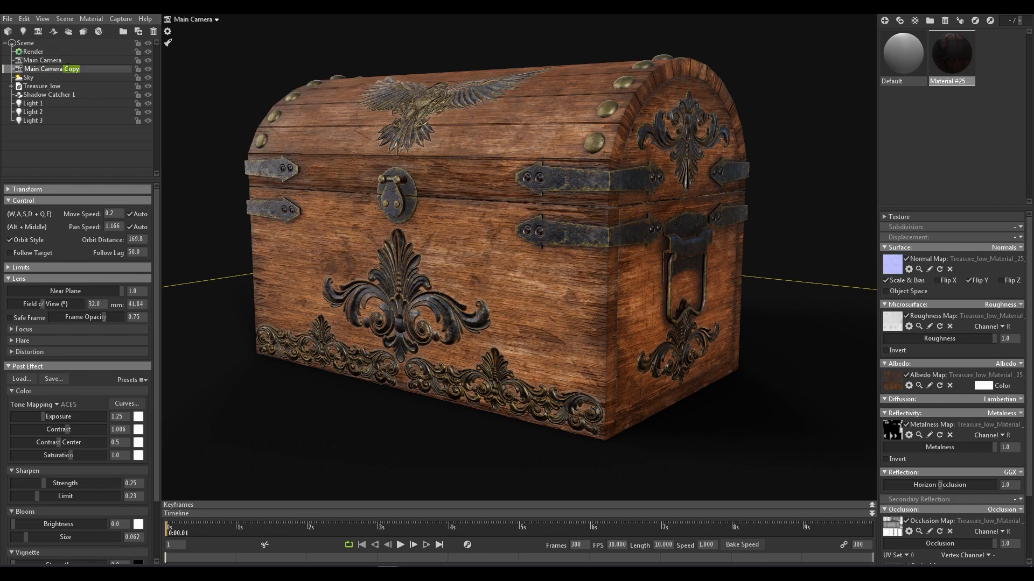
pyautogui.write('_')
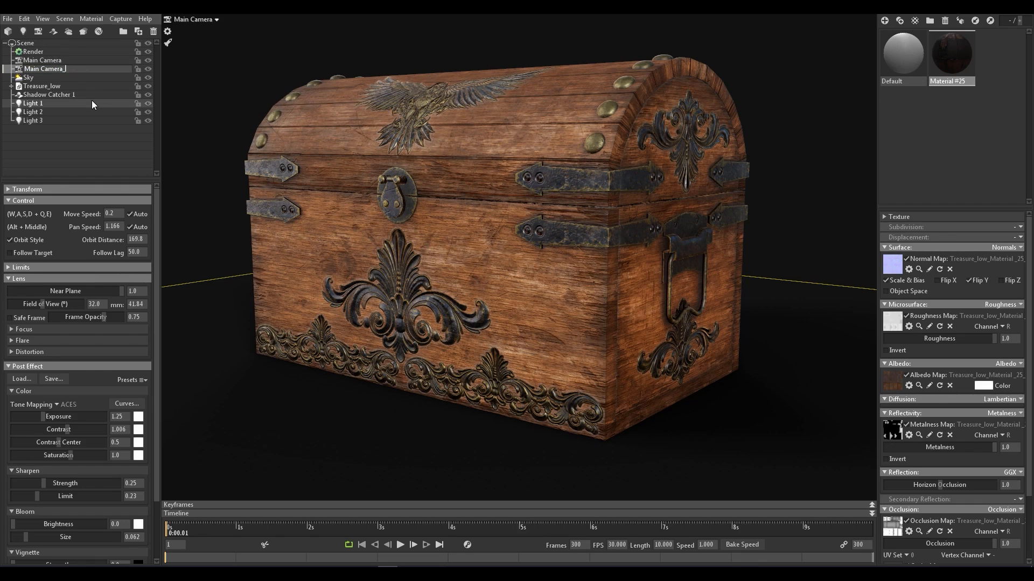
pyautogui.write('01')
pyautogui.press('Return')
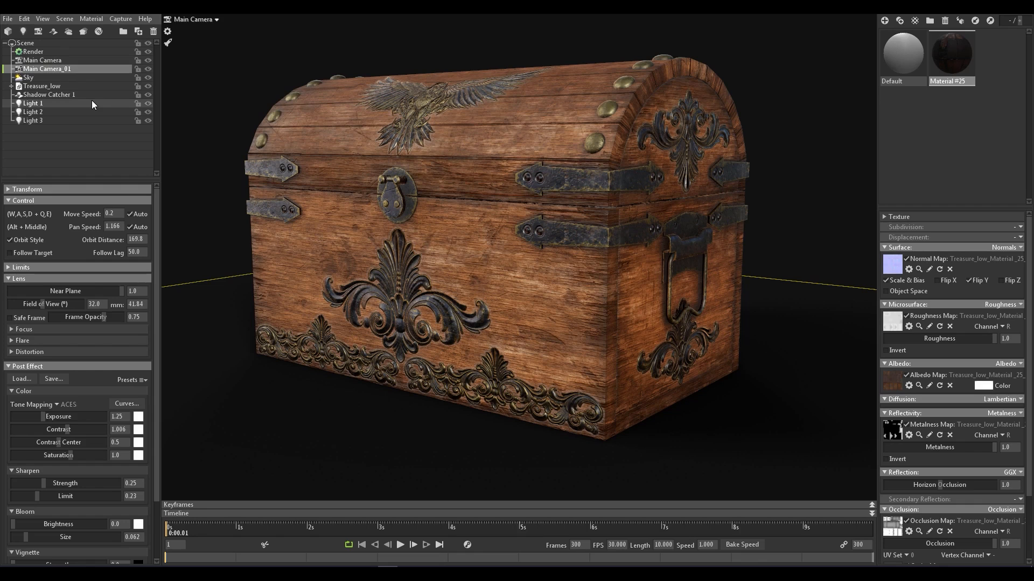
# Step: Reframe the main camera on a close, low corner view with the chest's handle end and latch front visible, rotating the sky lighting to suit
pyautogui.click(217, 20)
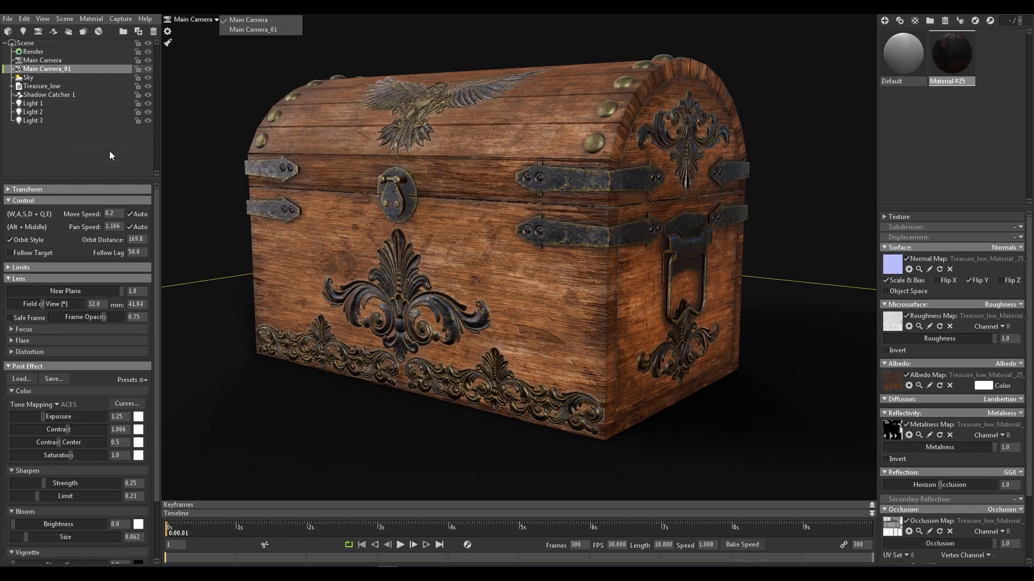
pyautogui.click(223, 282)
pyautogui.scroll(-3, 225, 272)
pyautogui.moveTo(302, 280); pyautogui.dragTo(317, 265)
pyautogui.scroll(1, 531, 356)
pyautogui.keyDown('shift'); pyautogui.moveTo(531, 356); pyautogui.dragTo(364, 362); pyautogui.keyUp('shift')
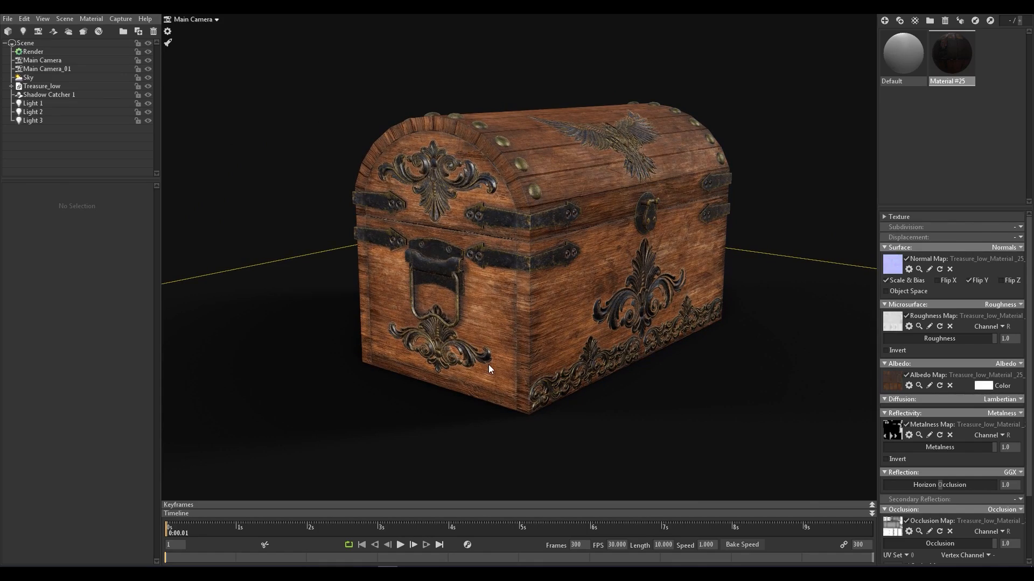
pyautogui.scroll(2, 496, 364)
pyautogui.moveTo(511, 356); pyautogui.dragTo(494, 360, button='middle')
pyautogui.scroll(1, 508, 368)
pyautogui.moveTo(508, 367); pyautogui.dragTo(508, 356)
pyautogui.scroll(2, 529, 357)
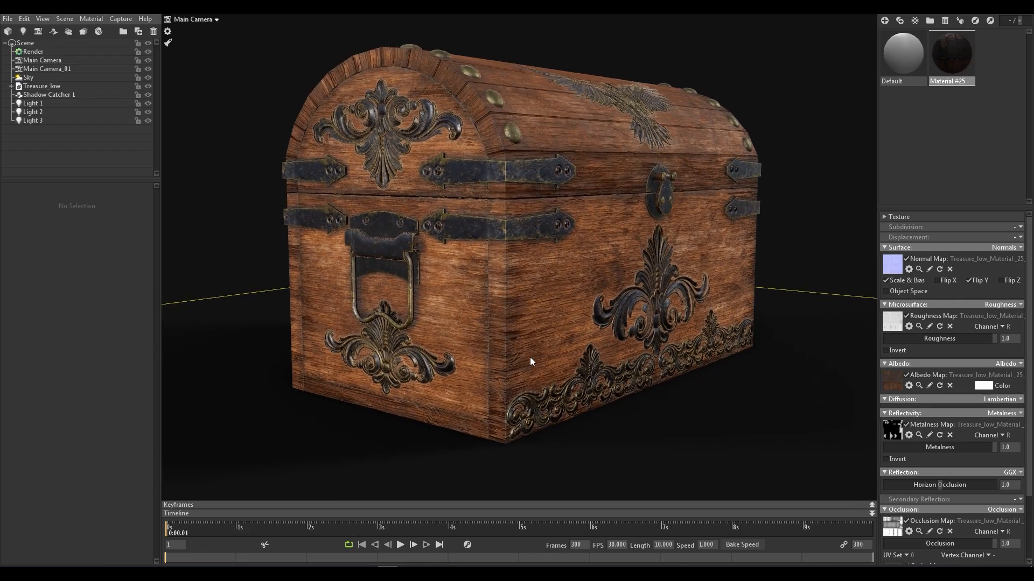
pyautogui.moveTo(530, 357); pyautogui.dragTo(528, 364, button='middle')
pyautogui.scroll(-2, 526, 348)
pyautogui.moveTo(523, 348); pyautogui.dragTo(522, 355)
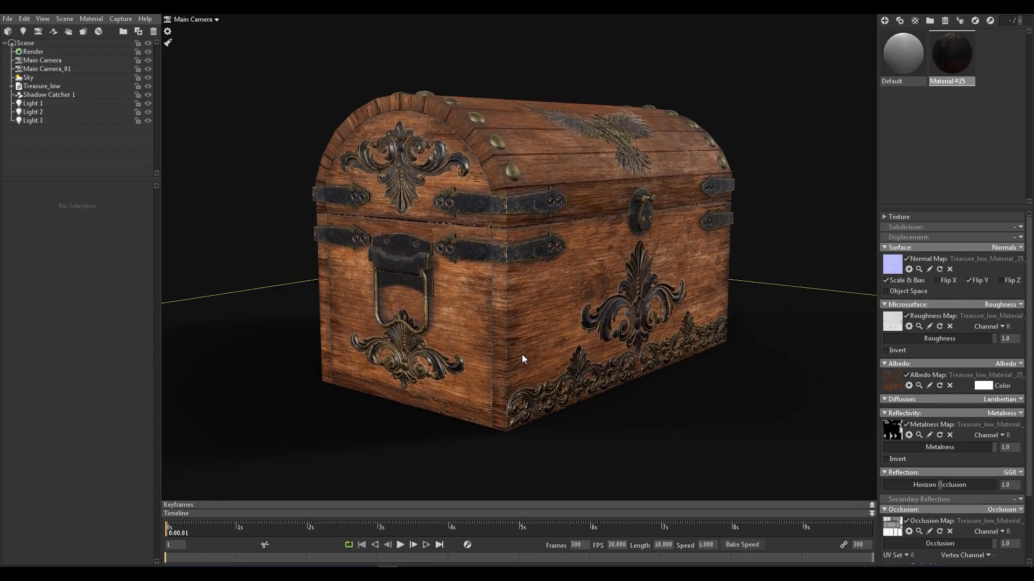
pyautogui.scroll(3, 525, 358)
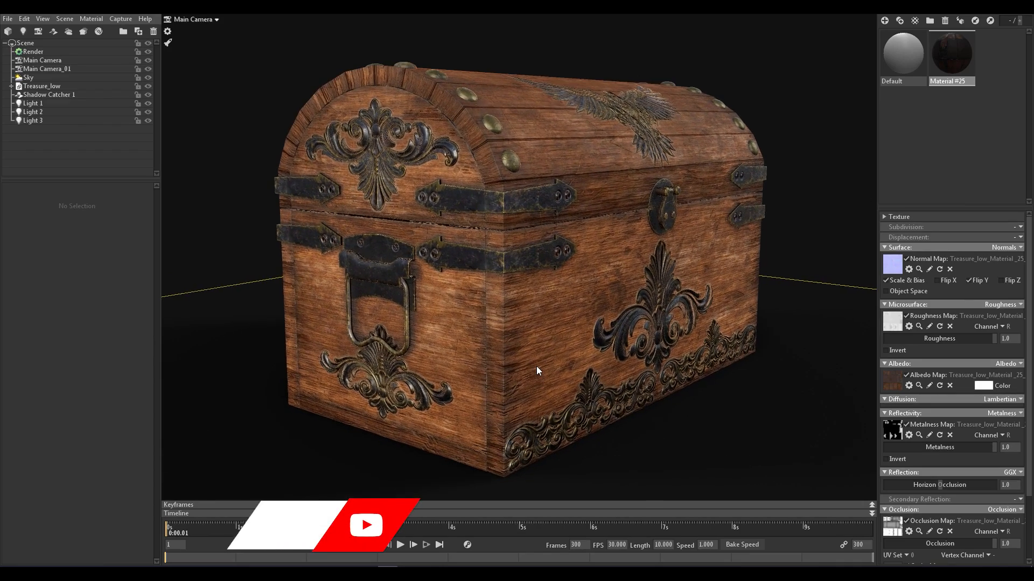
pyautogui.moveTo(523, 345); pyautogui.dragTo(522, 337)
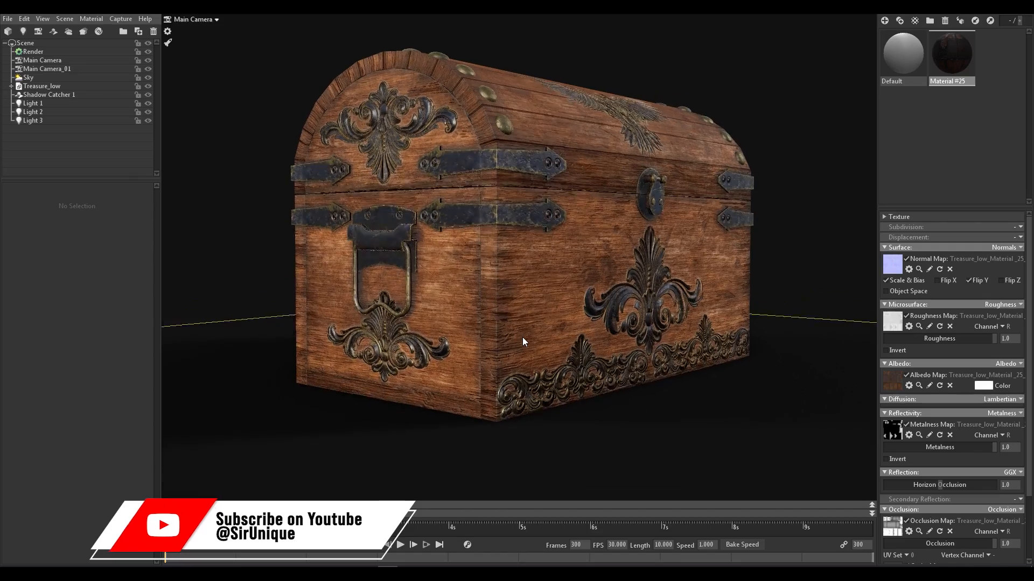
pyautogui.moveTo(473, 360); pyautogui.dragTo(396, 380)
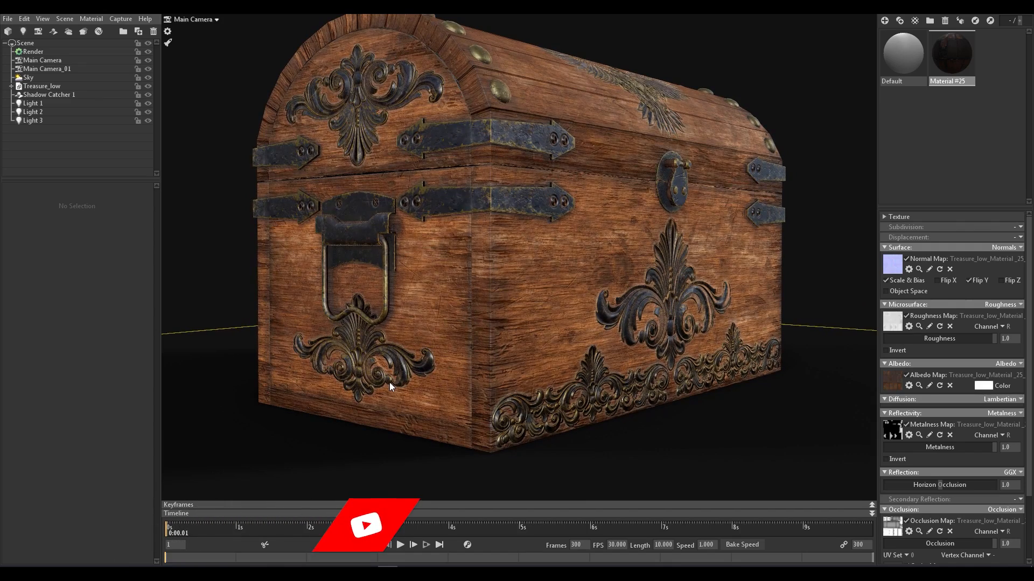
# Step: Duplicate the reframed main camera, rename the copy Main Camera _02, and switch the viewport to Main Camera_01
pyautogui.click(59, 60)
pyautogui.hotkey('ctrl', 'd')
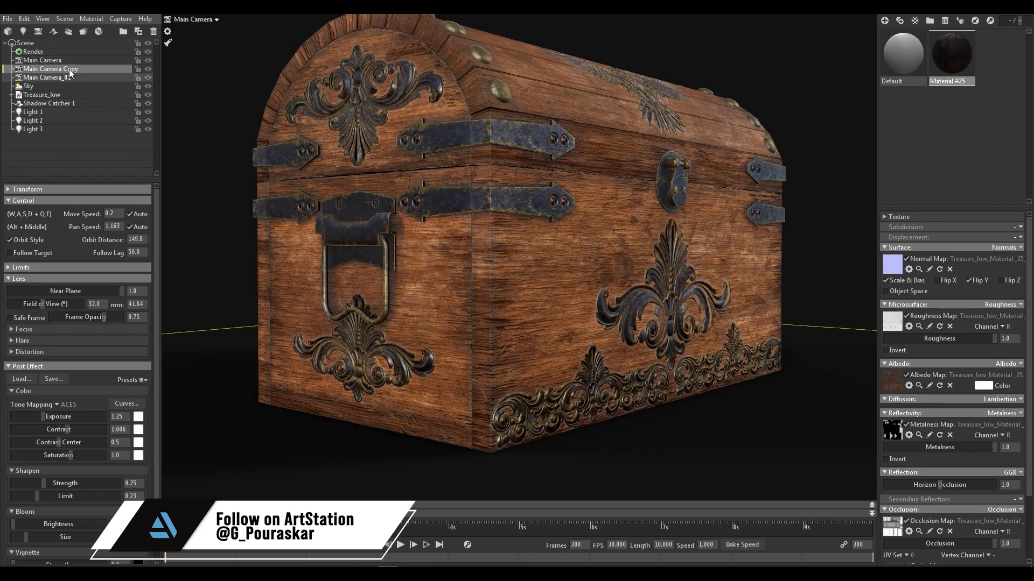
pyautogui.doubleClick(65, 68)
pyautogui.moveTo(65, 69); pyautogui.dragTo(94, 70)
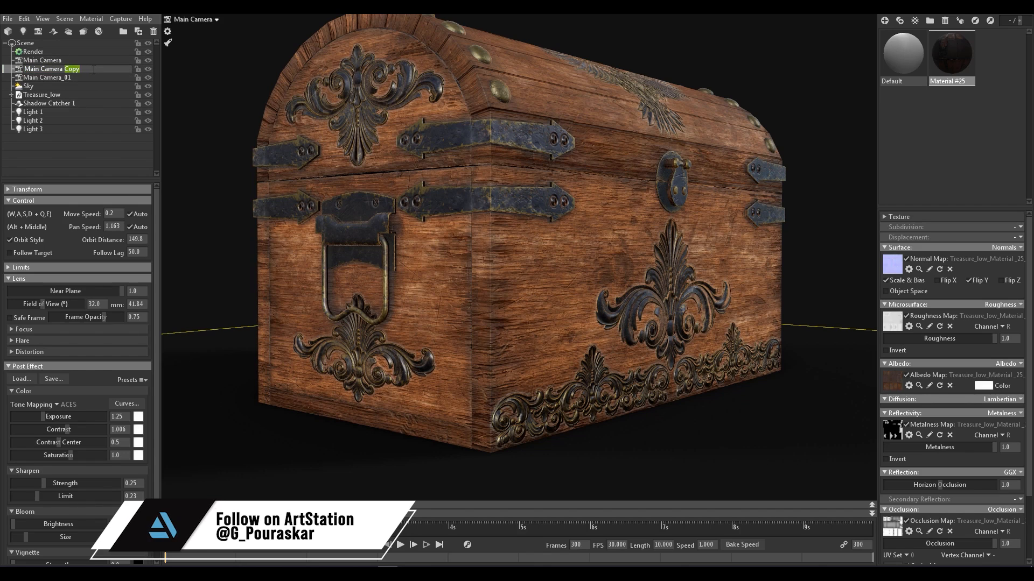
pyautogui.write('_02')
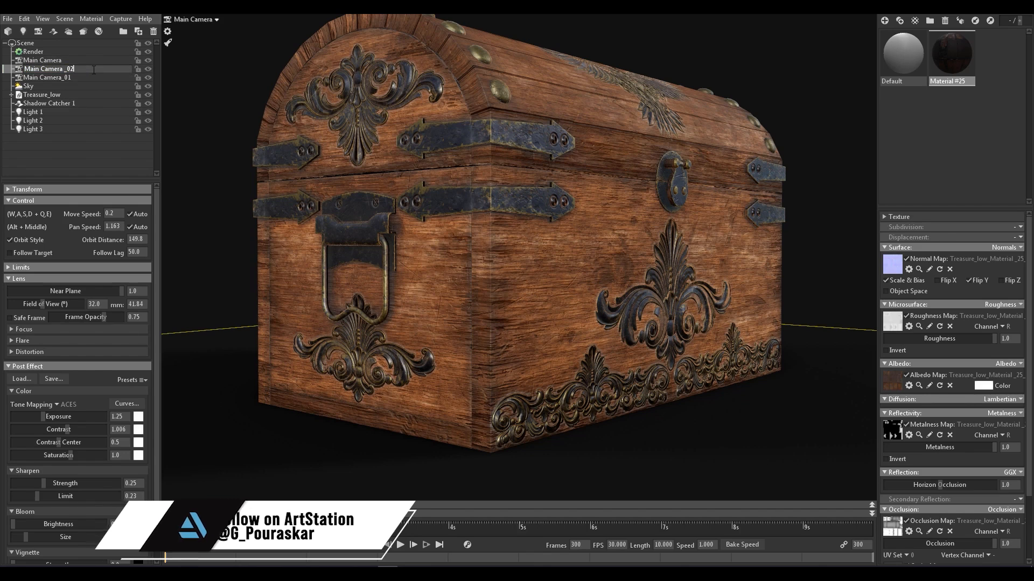
pyautogui.press('Return')
pyautogui.click(185, 21)
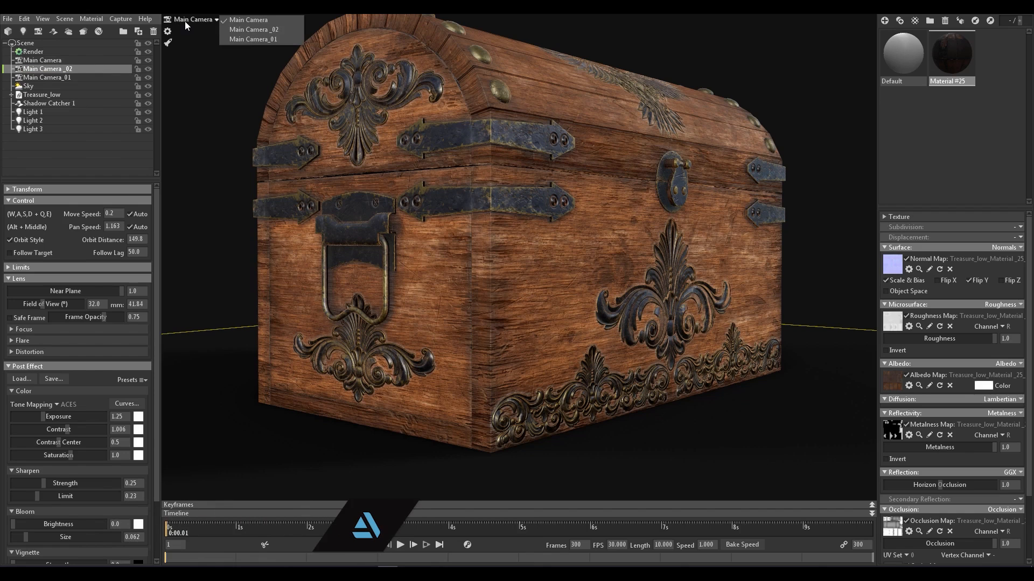
pyautogui.click(263, 35)
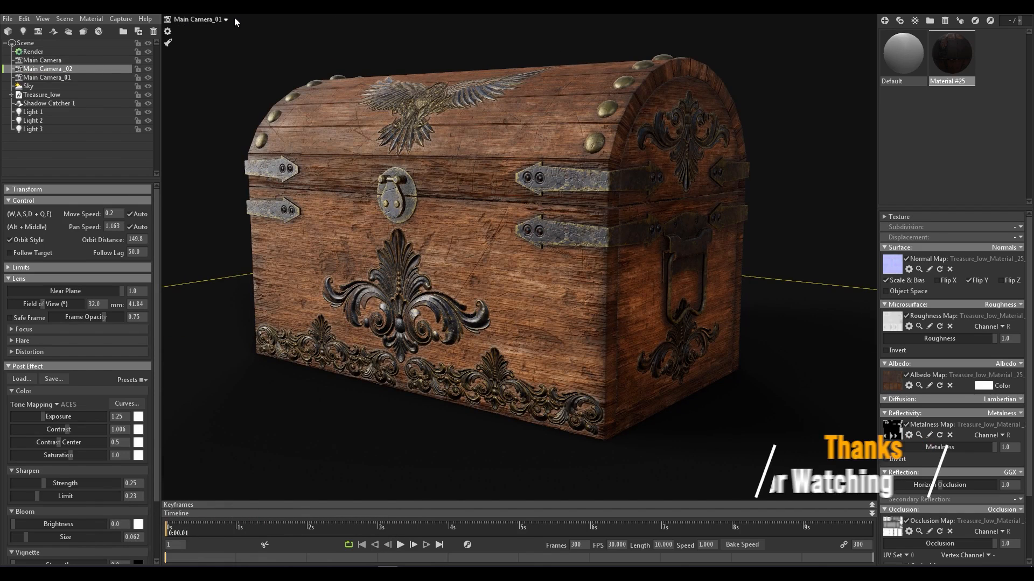